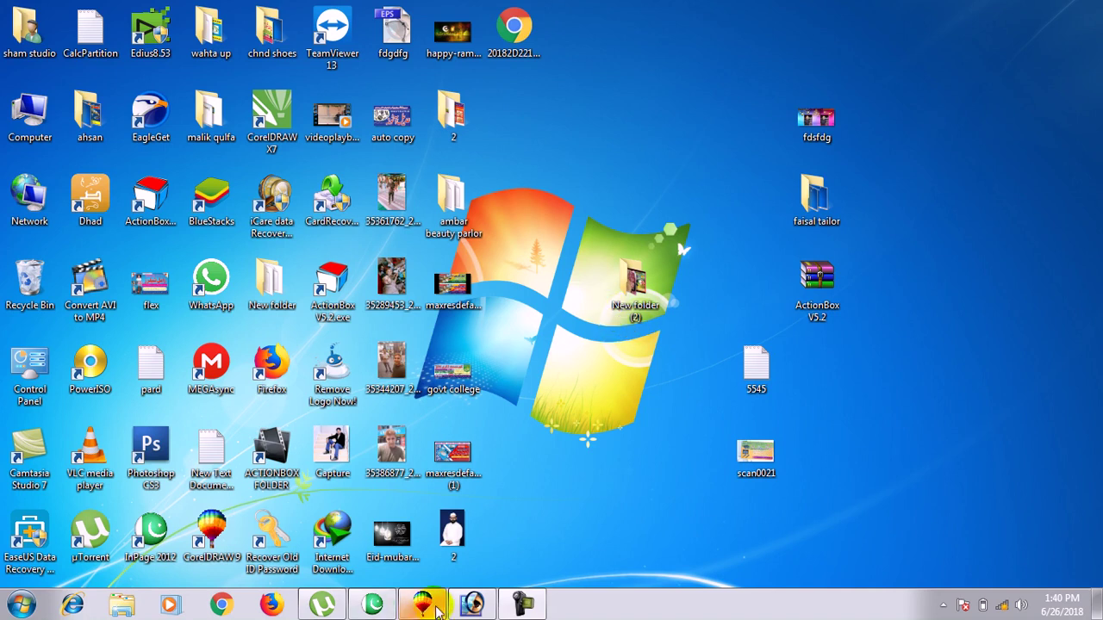
# - Switch to CorelDRAW to look over the blue gradient rectangle beside the page, and minimize the window
pyautogui.click(434, 609)
pyautogui.click(535, 324)
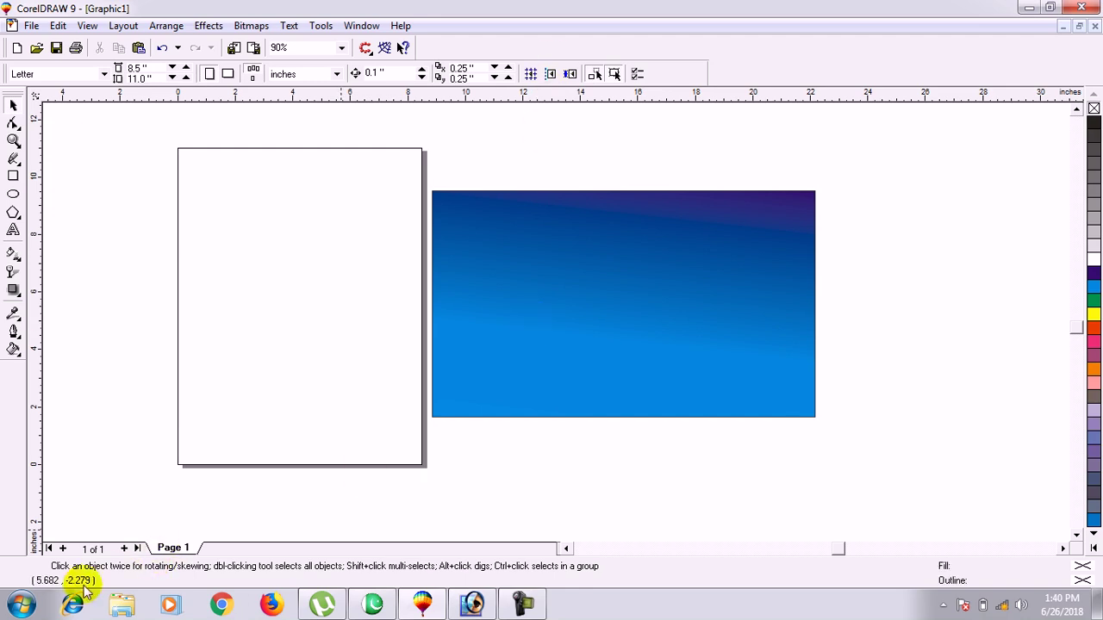
pyautogui.click(1028, 8)
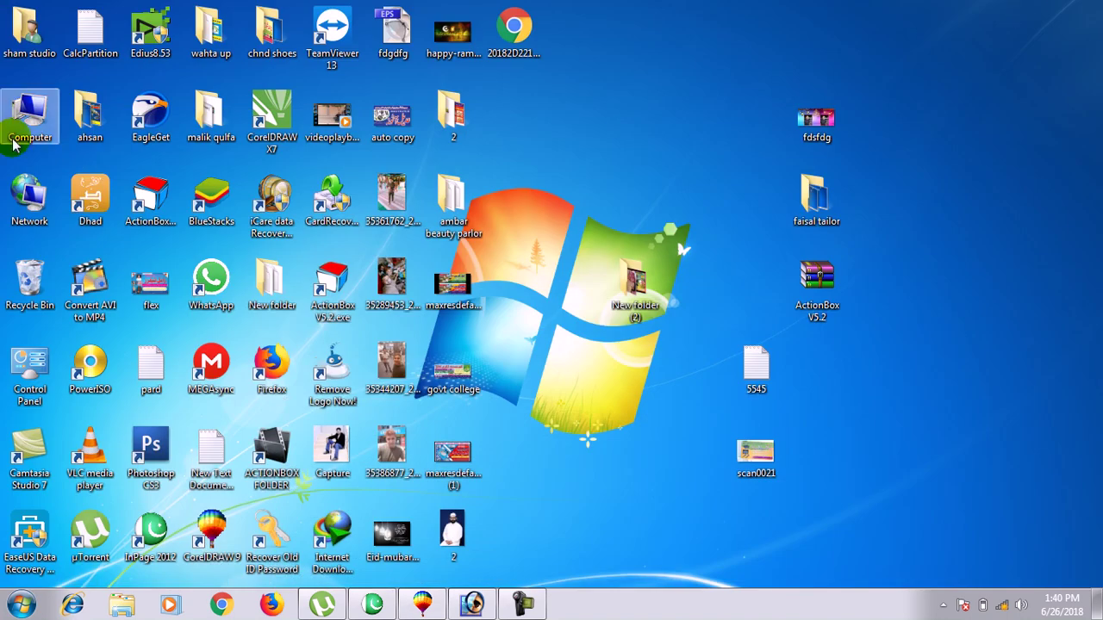
# - Look through the design files in the corel data folder on drive D and close the folder
pyautogui.doubleClick(31, 112)
pyautogui.click(134, 359)
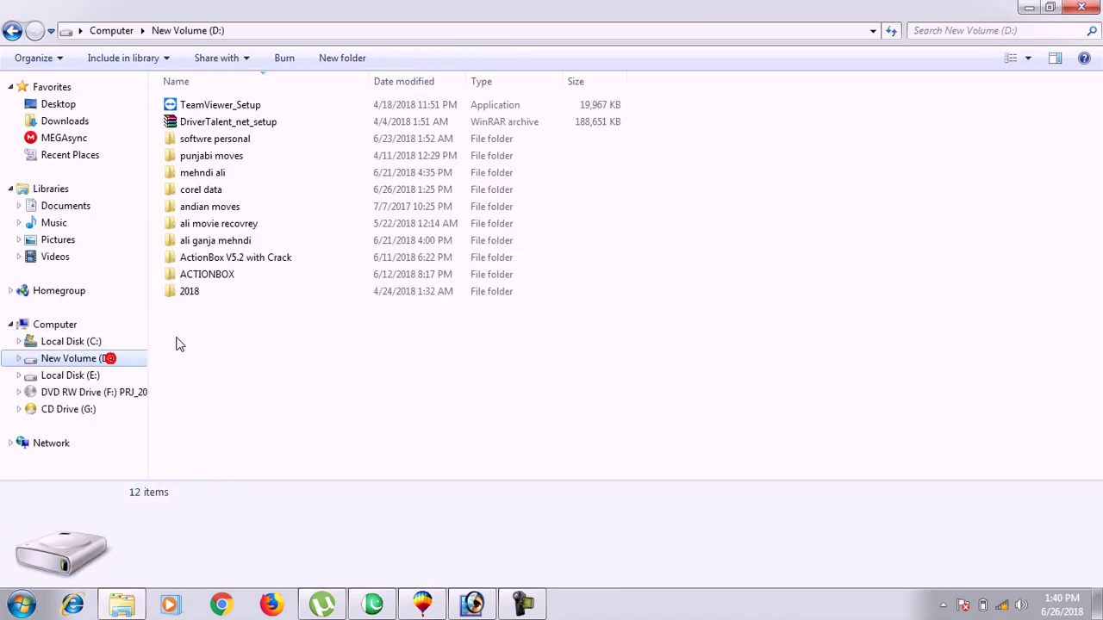
pyautogui.doubleClick(230, 190)
pyautogui.scroll(-3, 512, 299)
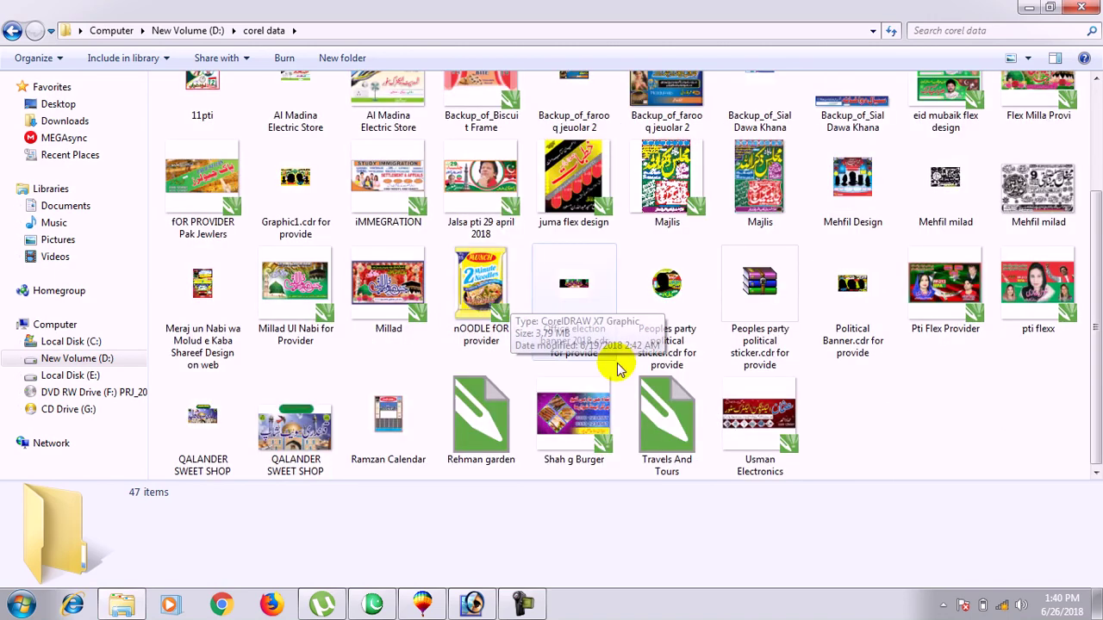
pyautogui.scroll(3, 517, 345)
pyautogui.scroll(-3, 551, 405)
pyautogui.scroll(5, 554, 415)
pyautogui.scroll(-5, 940, 98)
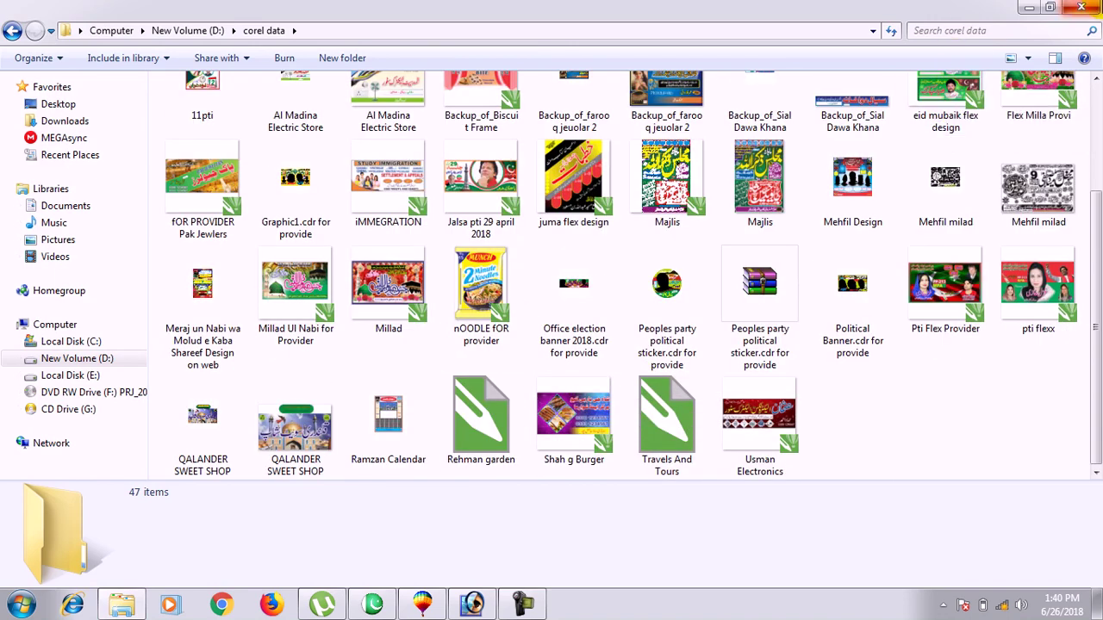
pyautogui.scroll(5, 940, 98)
pyautogui.click(1082, 7)
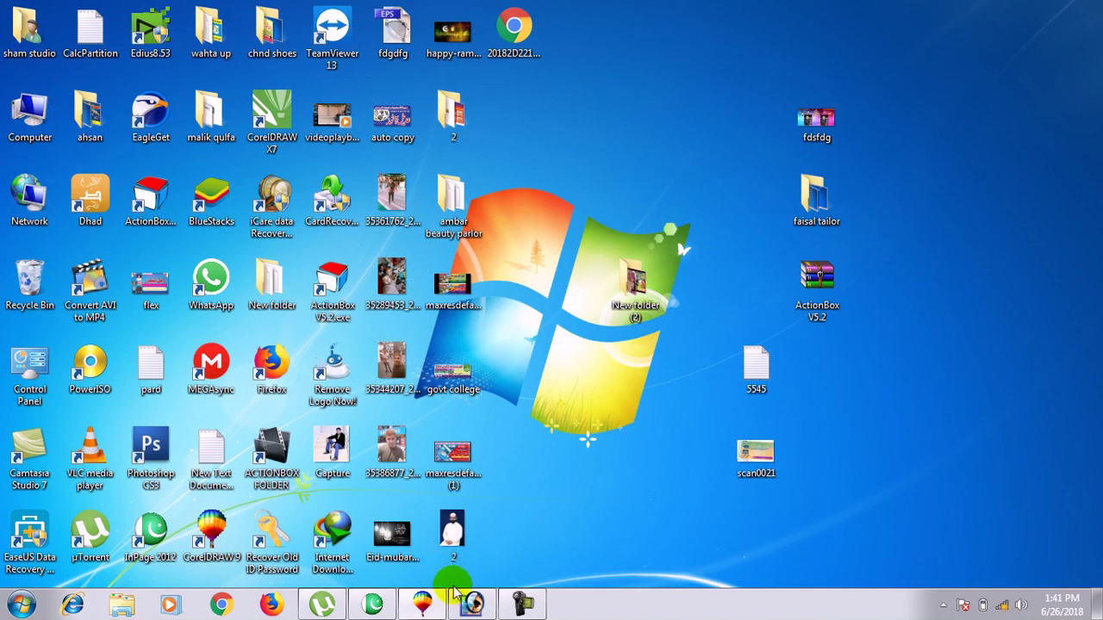
pyautogui.rightClick(537, 290)
pyautogui.click(561, 346)
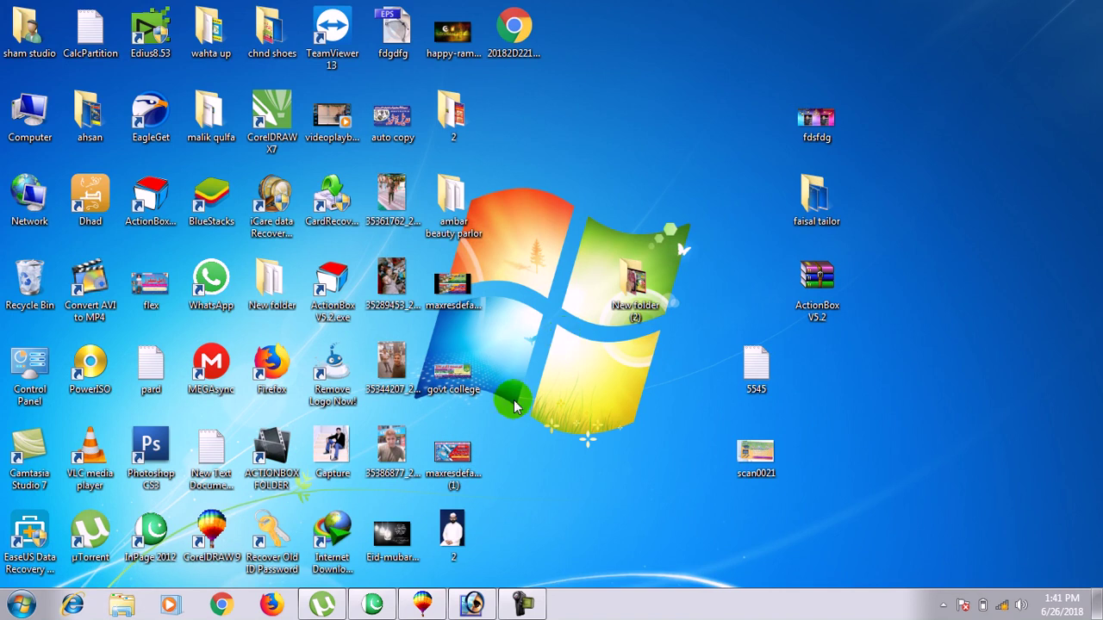
# - Switch to Urdu InPage, review the beauty parlor wording in a.inp and copy its Urdu text as an object
pyautogui.click(375, 603)
pyautogui.click(20, 97)
pyautogui.click(593, 236)
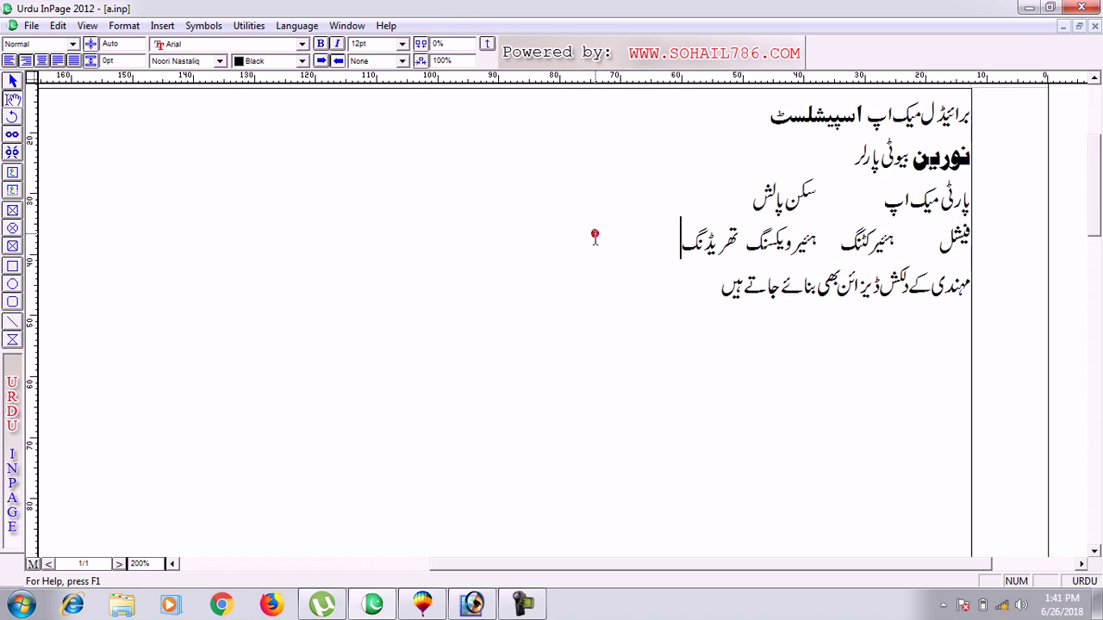
pyautogui.click(681, 279)
pyautogui.click(672, 191)
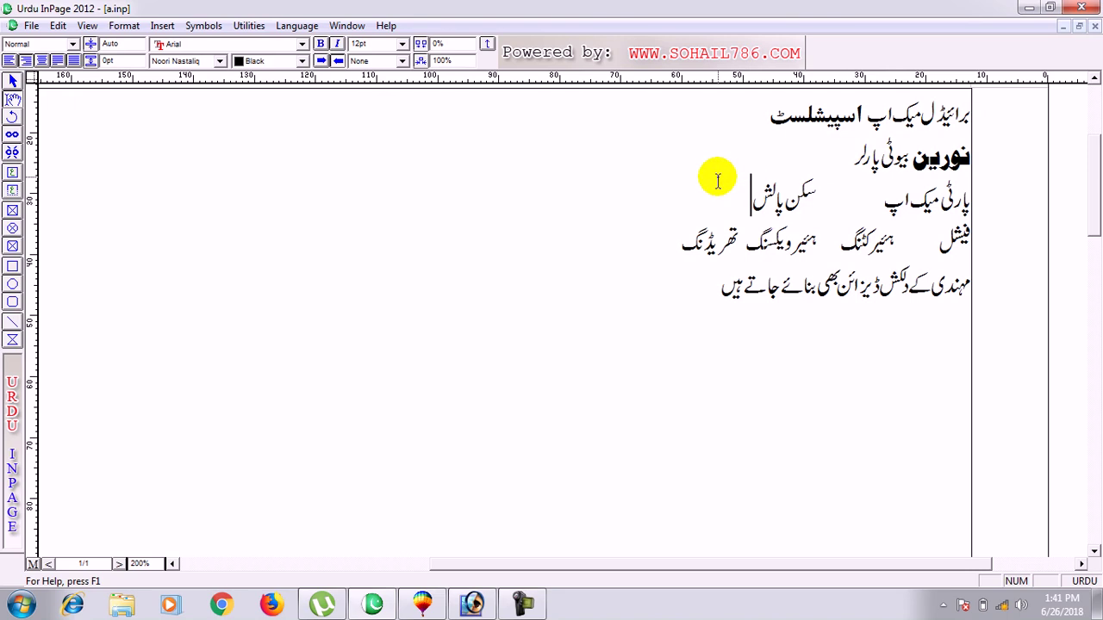
pyautogui.click(728, 289)
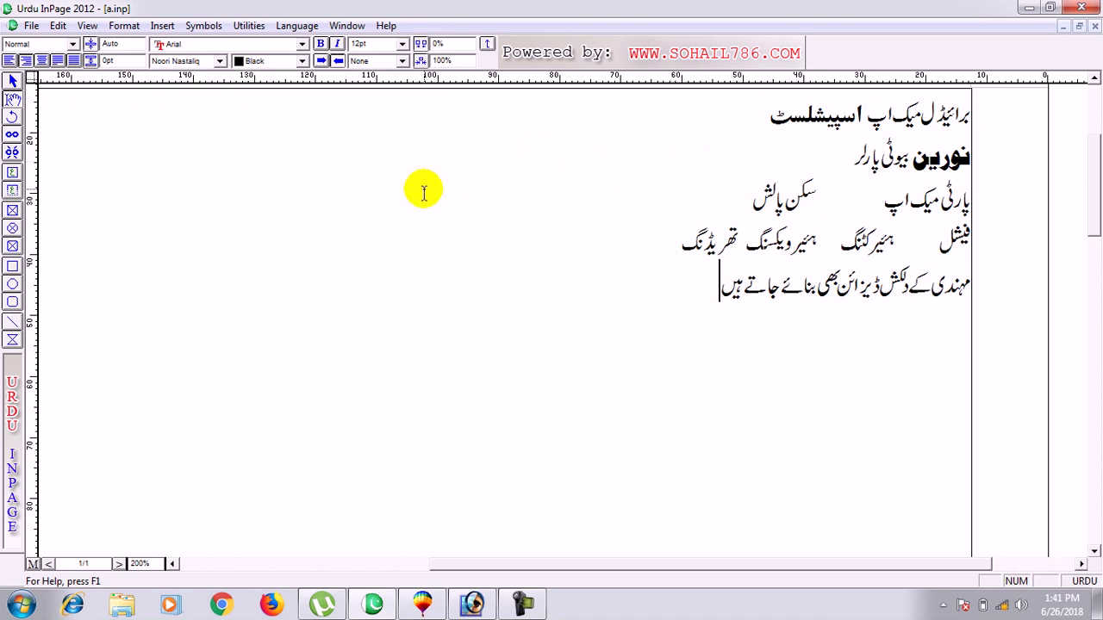
pyautogui.click(12, 82)
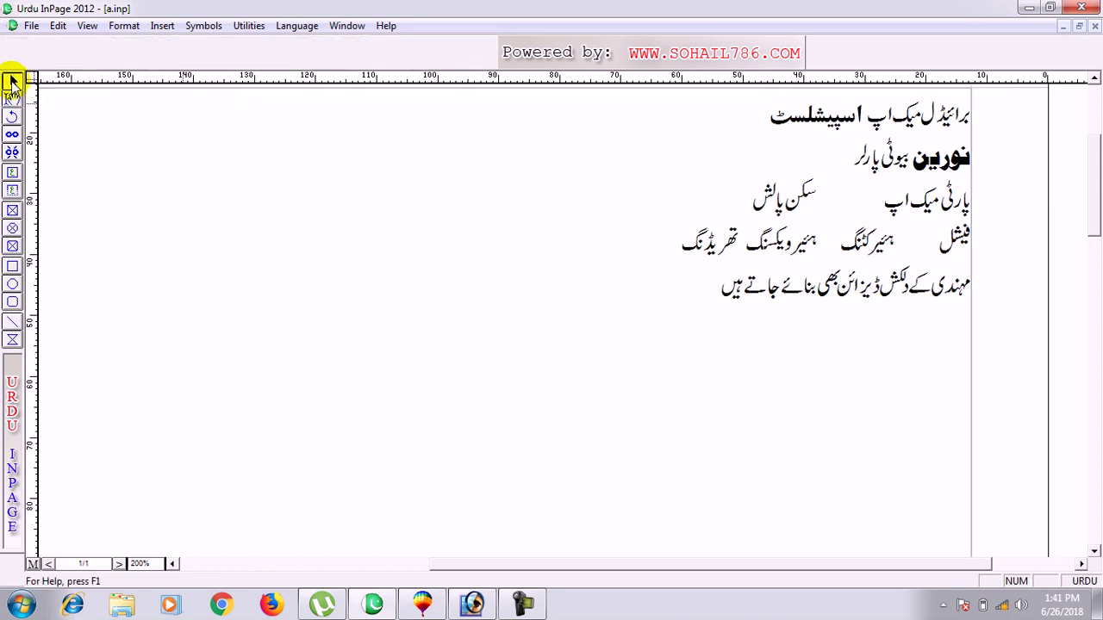
pyautogui.rightClick(544, 233)
pyautogui.click(556, 261)
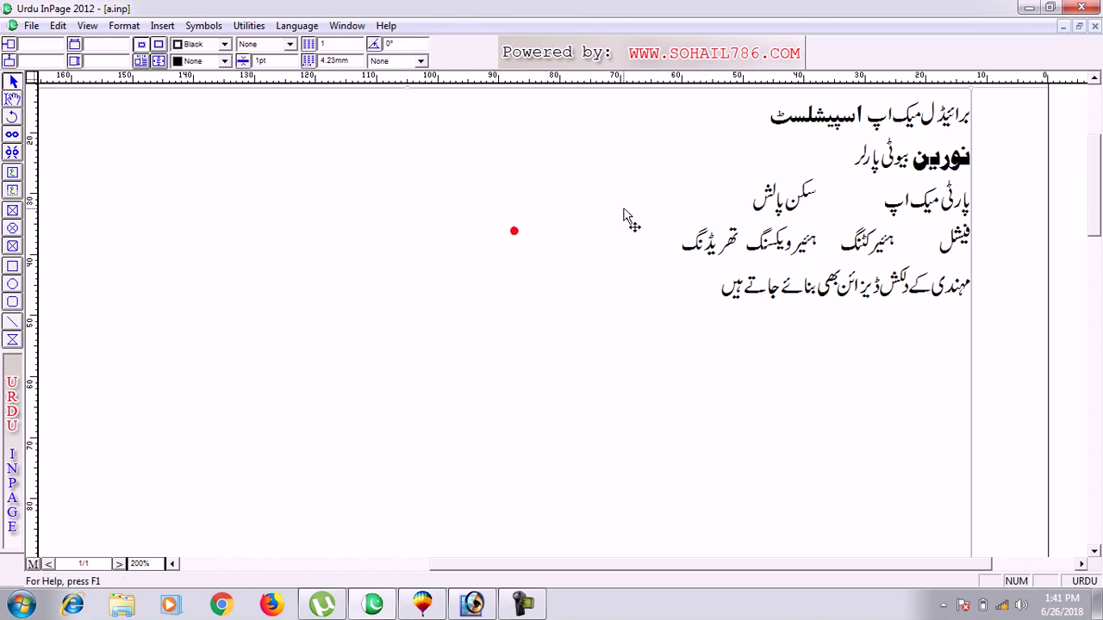
pyautogui.rightClick(624, 209)
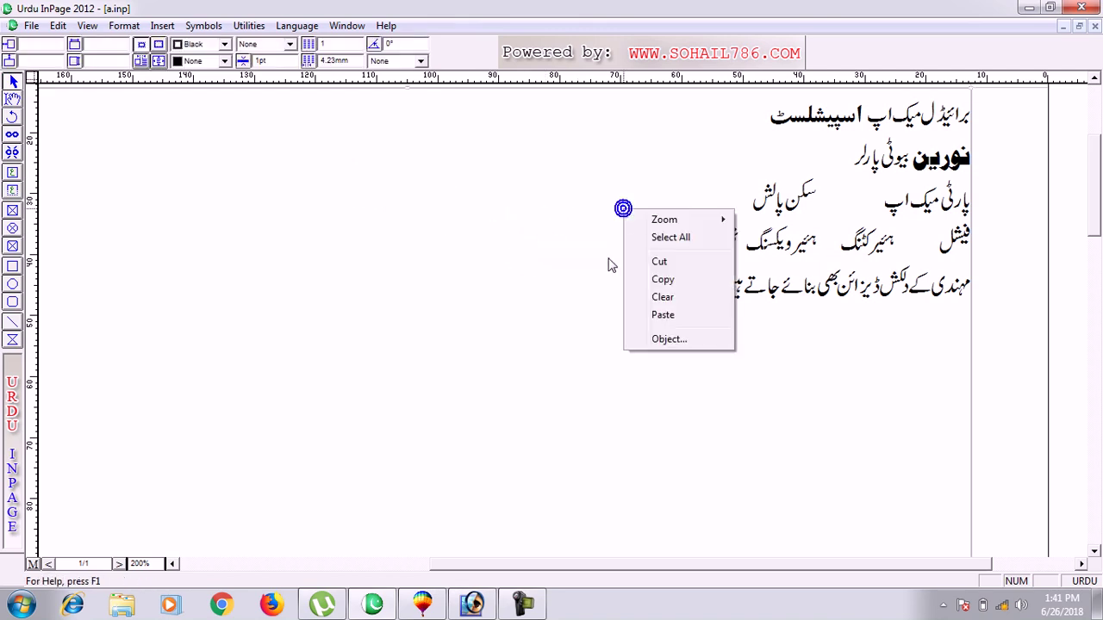
pyautogui.click(663, 281)
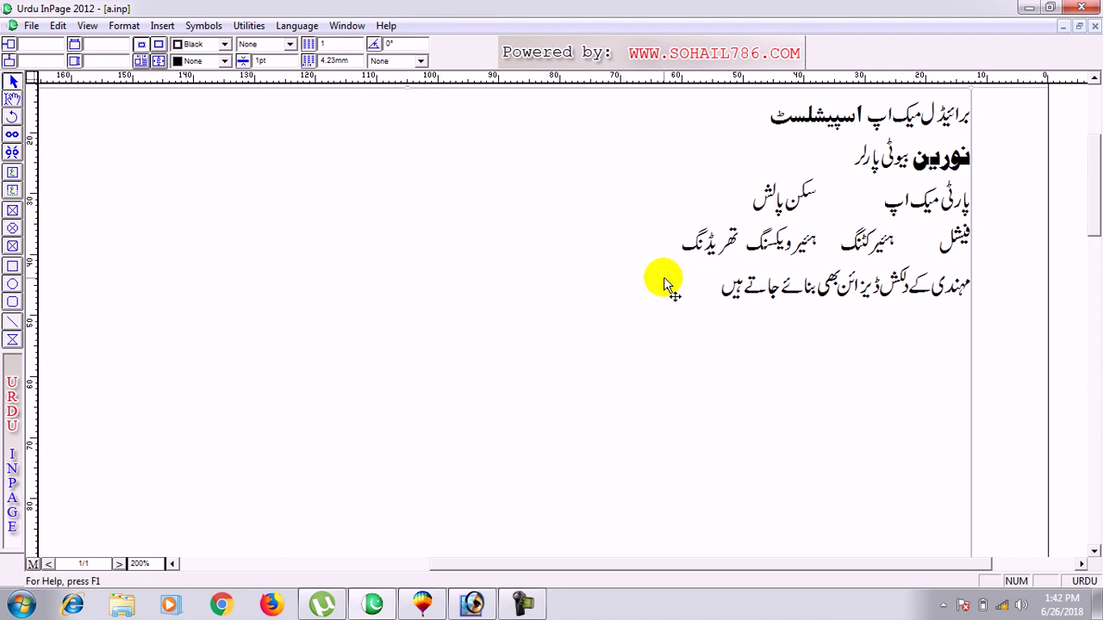
# - Switch to CorelDRAW and paste the copied Urdu text into the drawing
pyautogui.click(469, 606)
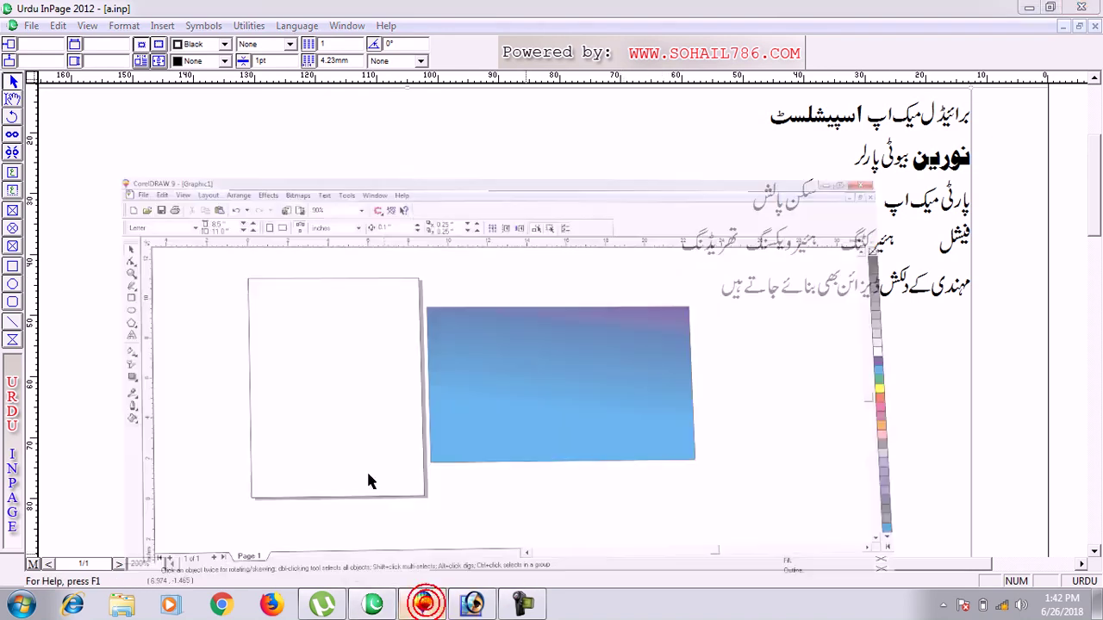
pyautogui.rightClick(197, 167)
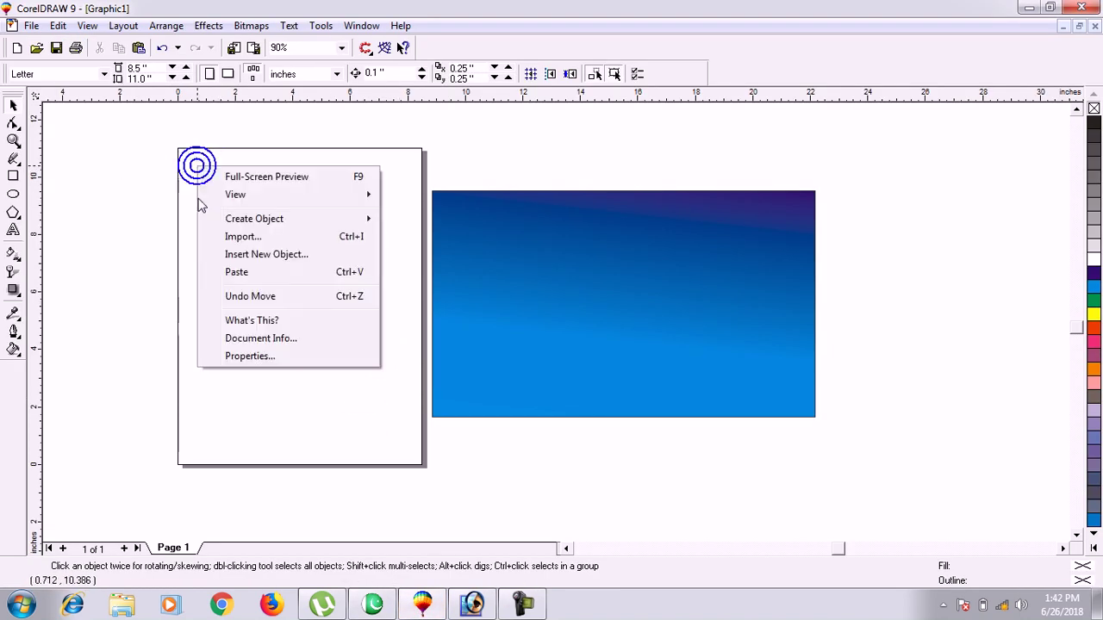
pyautogui.click(237, 272)
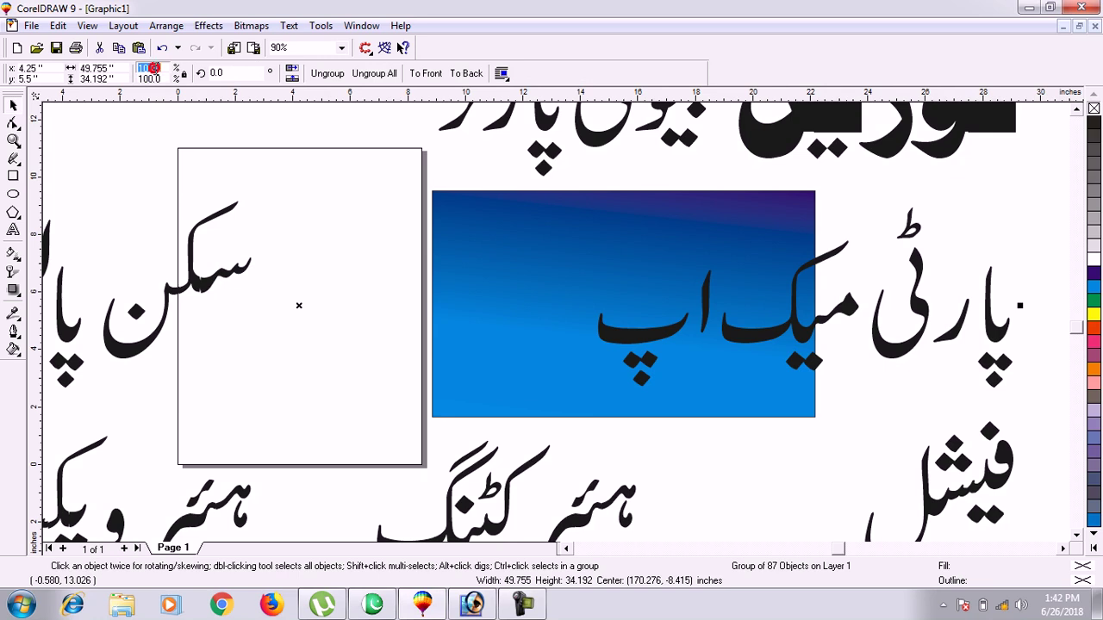
# - Scale the pasted Urdu text group to 4% and move it just to the right of the blue rectangle
pyautogui.doubleClick(149, 67)
pyautogui.write('4')
pyautogui.press('Return')
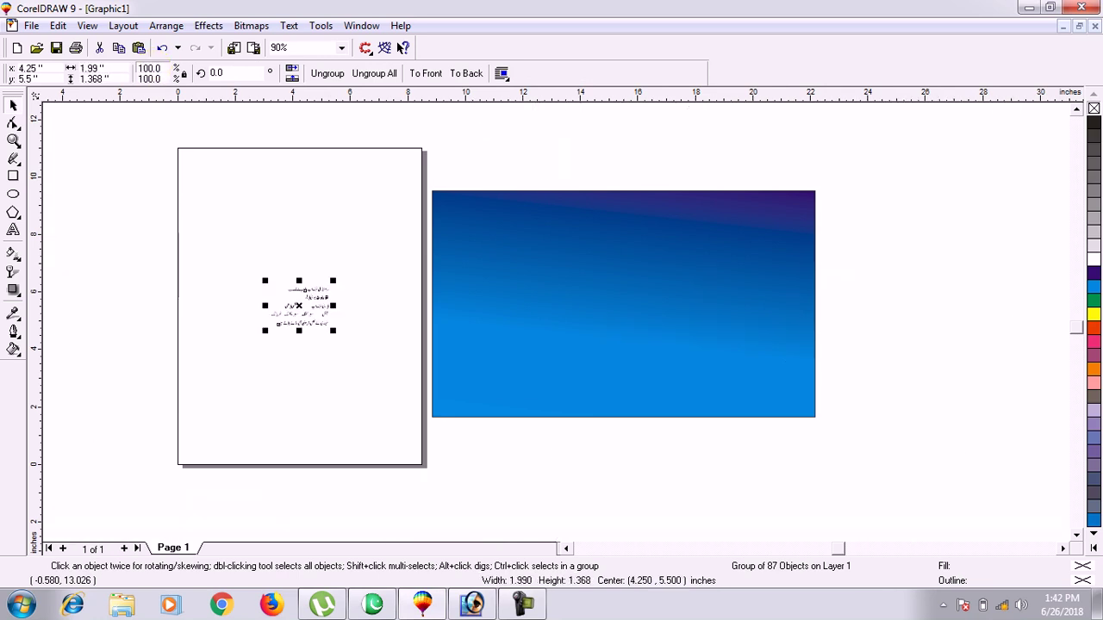
pyautogui.moveTo(301, 307); pyautogui.dragTo(875, 308)
pyautogui.click(912, 243)
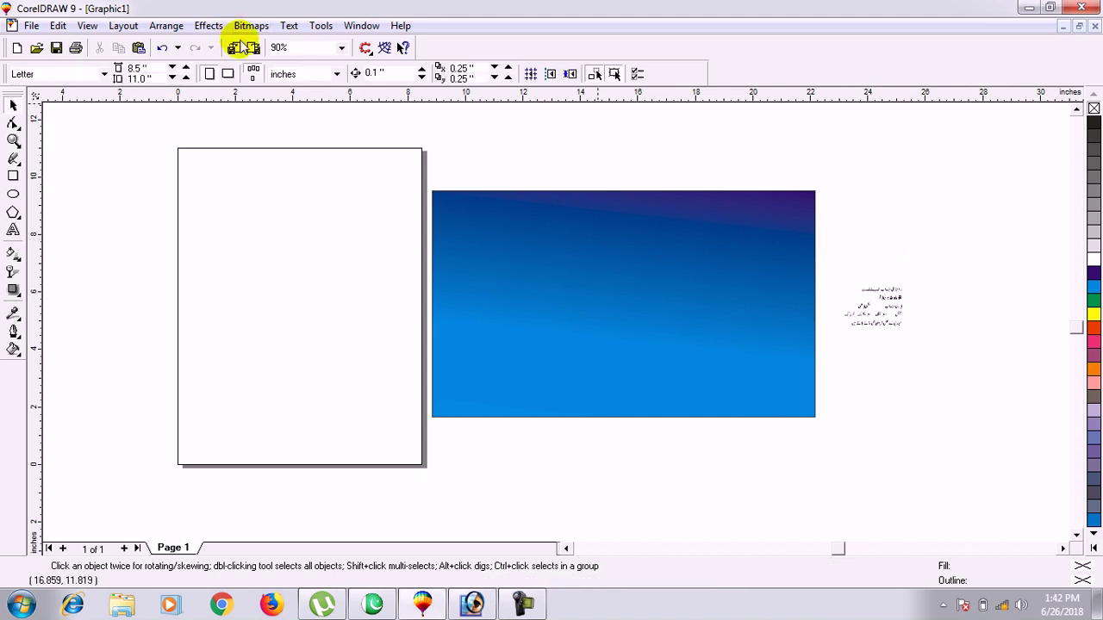
# - Import the ambar Photoshop file from the desktop folder ambar beauty parlor with preview enabled, and ungroup the imported images
pyautogui.click(233, 47)
pyautogui.click(546, 156)
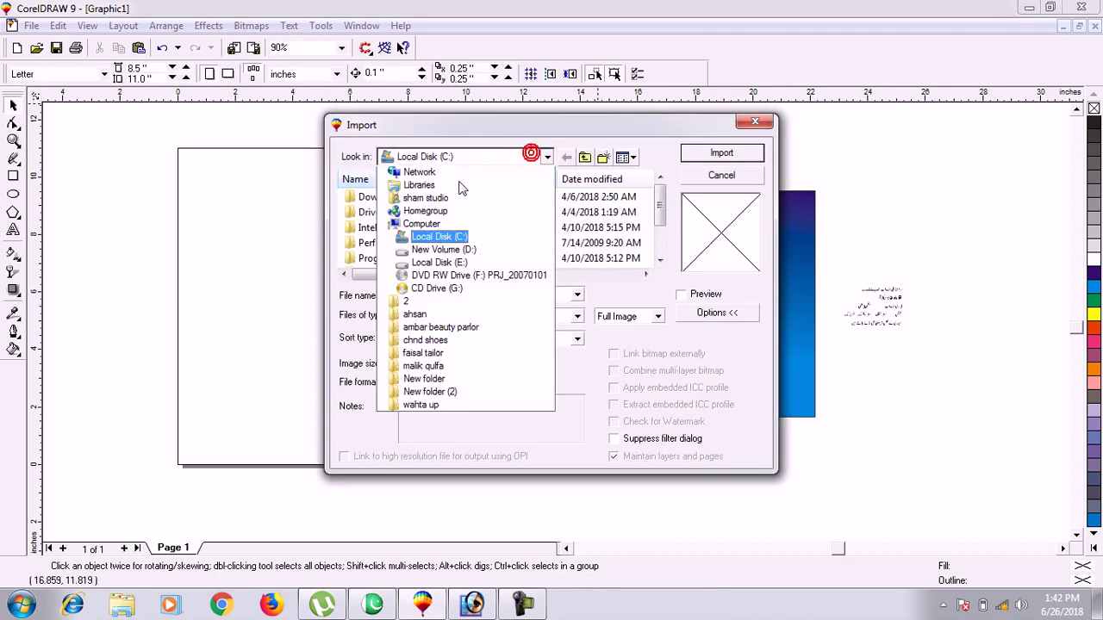
pyautogui.click(431, 171)
pyautogui.doubleClick(423, 214)
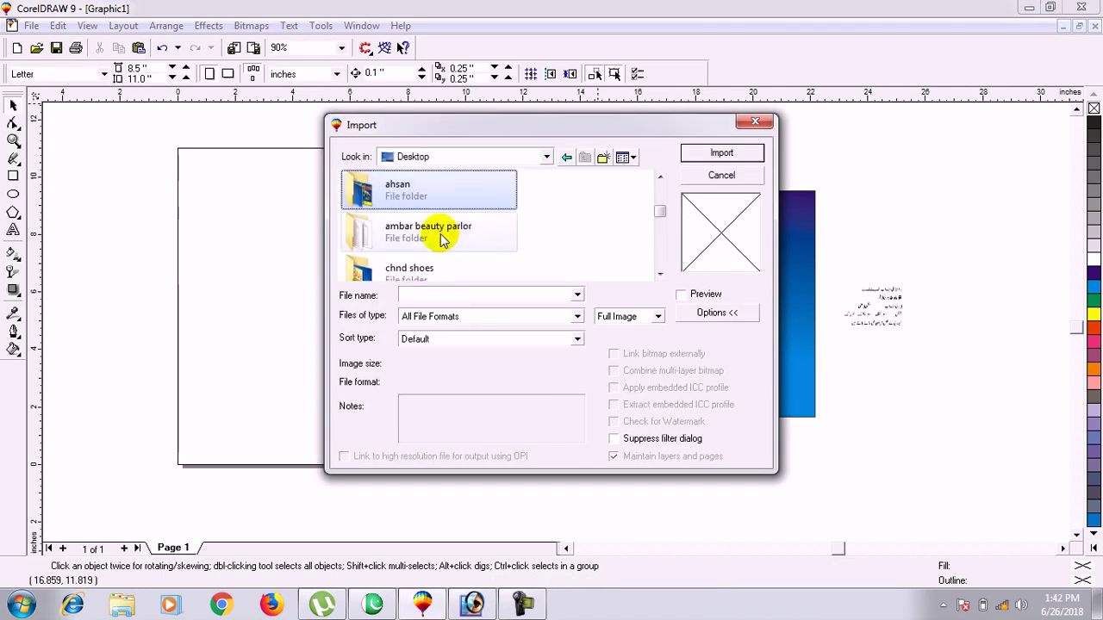
pyautogui.doubleClick(441, 234)
pyautogui.click(412, 200)
pyautogui.click(408, 213)
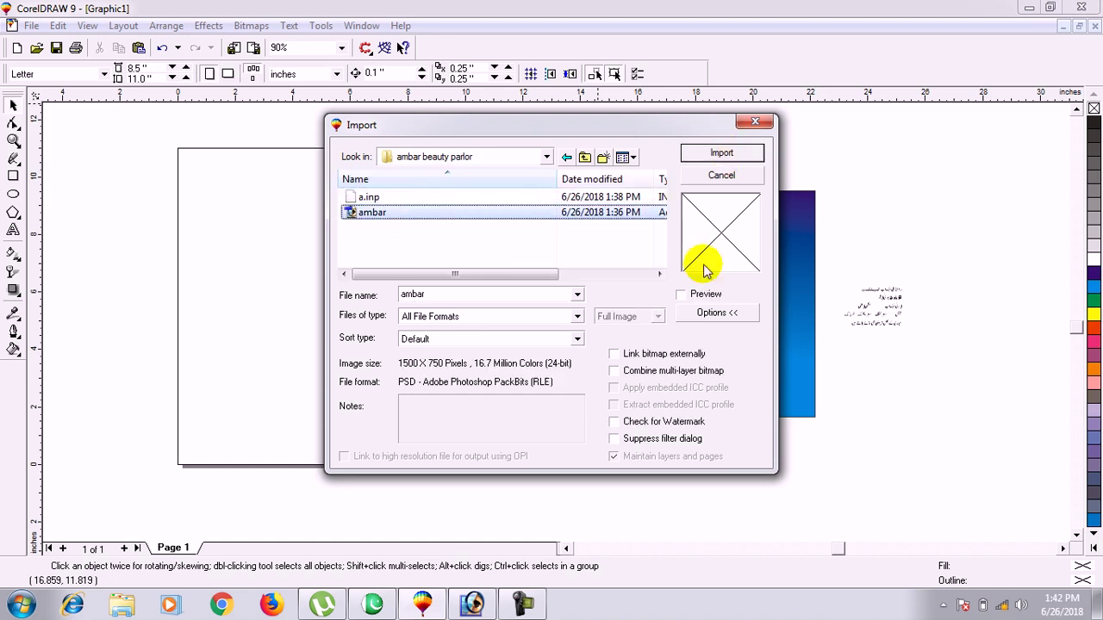
pyautogui.click(694, 297)
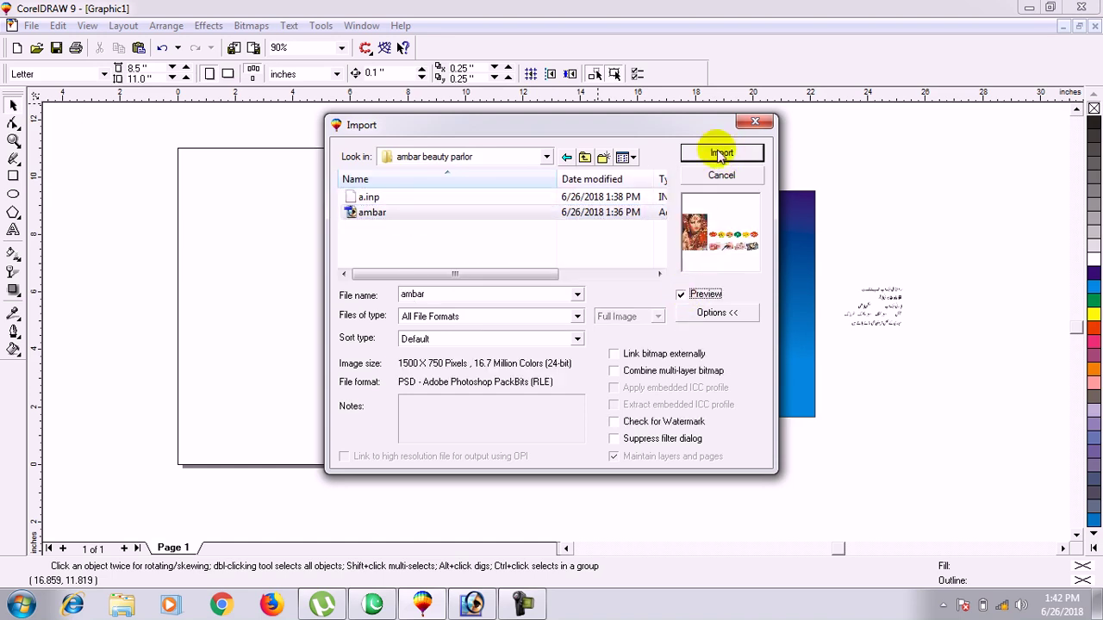
pyautogui.click(720, 153)
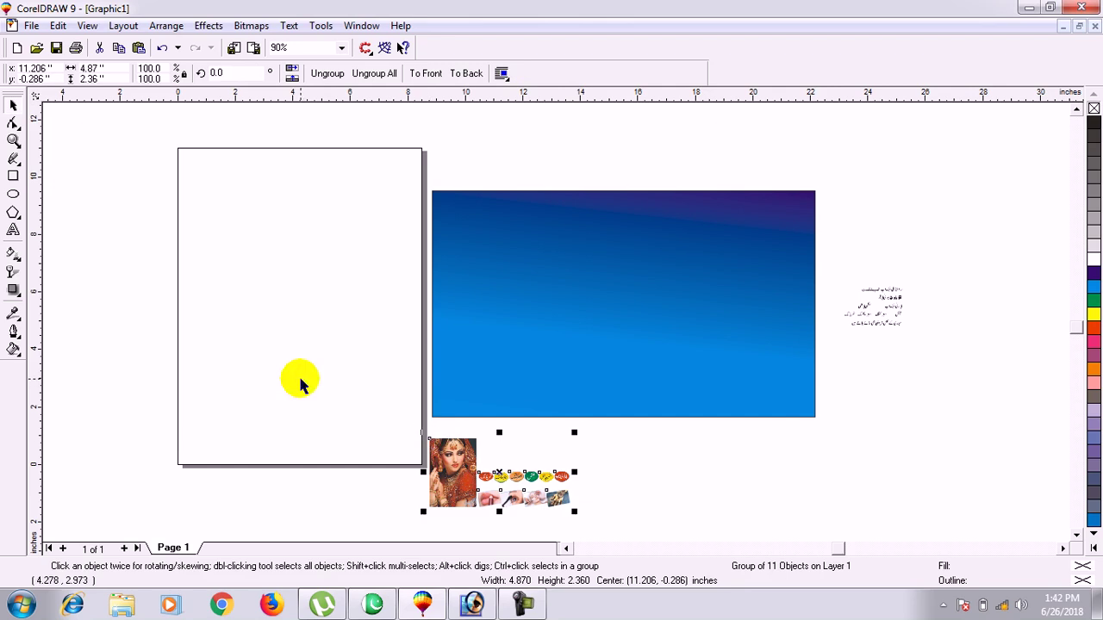
pyautogui.click(334, 73)
pyautogui.click(311, 337)
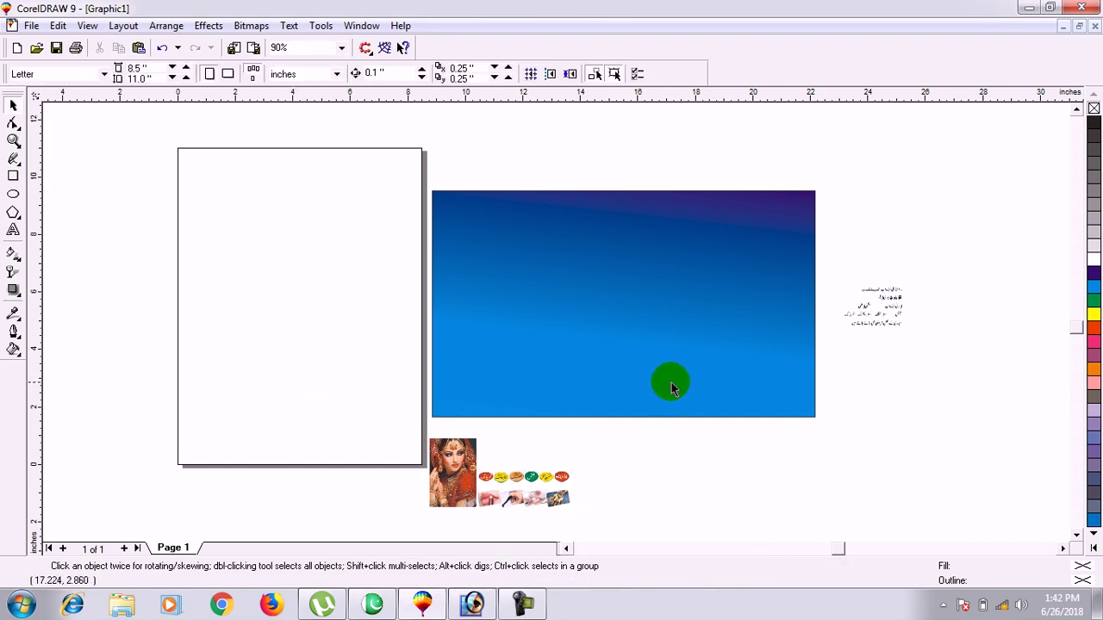
# - Reduce the blue gradient rectangle's height slightly by raising its bottom edge
pyautogui.click(702, 448)
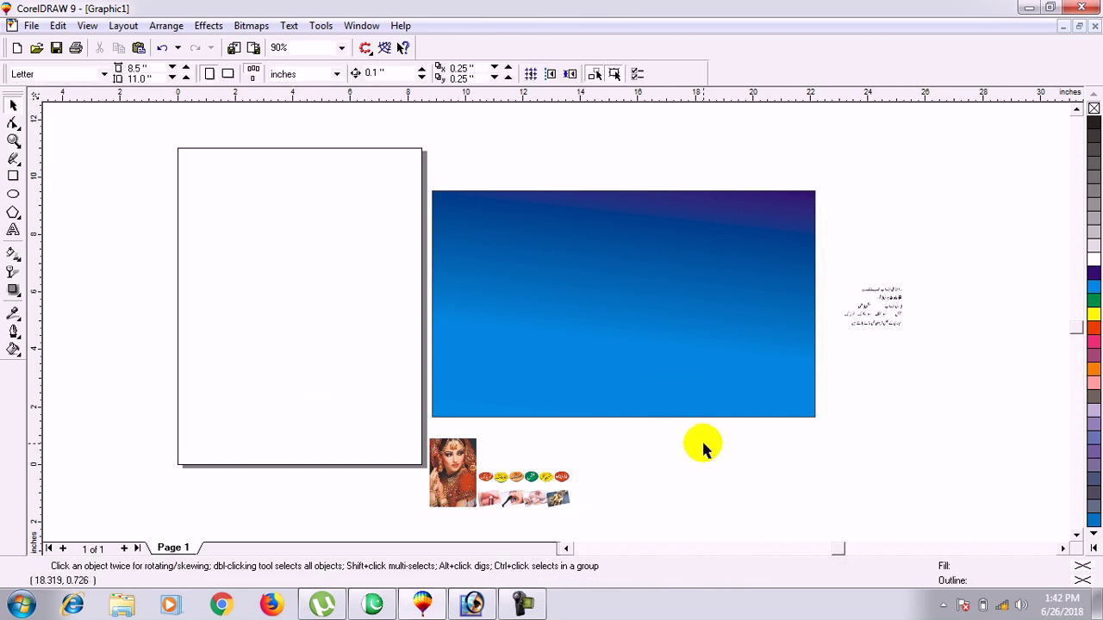
pyautogui.press('F2')
pyautogui.moveTo(410, 179); pyautogui.dragTo(840, 421)
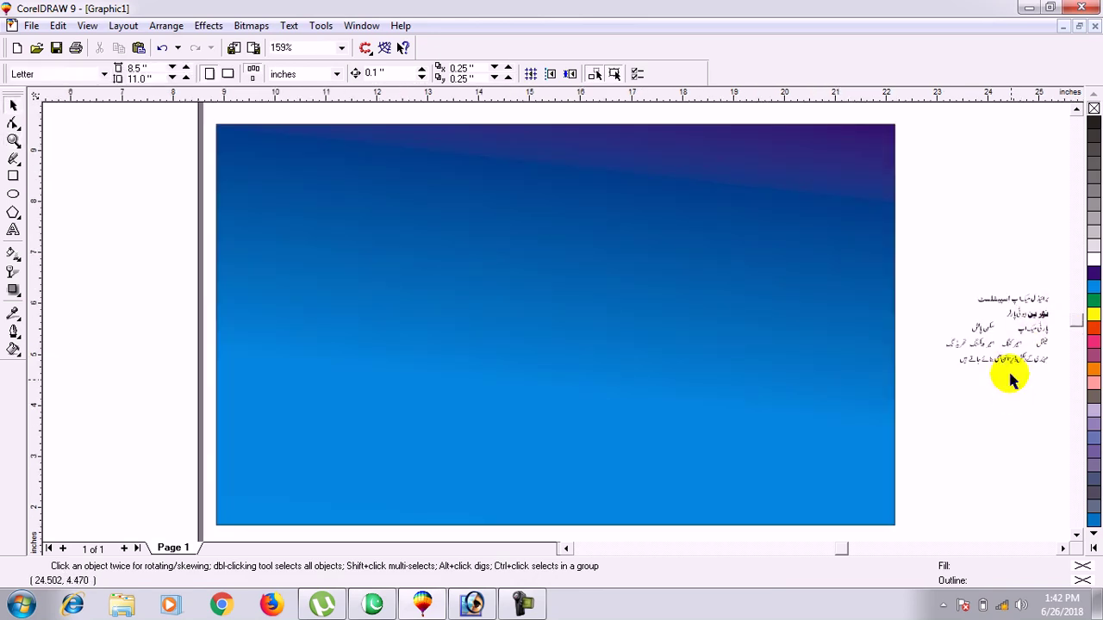
pyautogui.click(935, 287)
pyautogui.rightClick(684, 276)
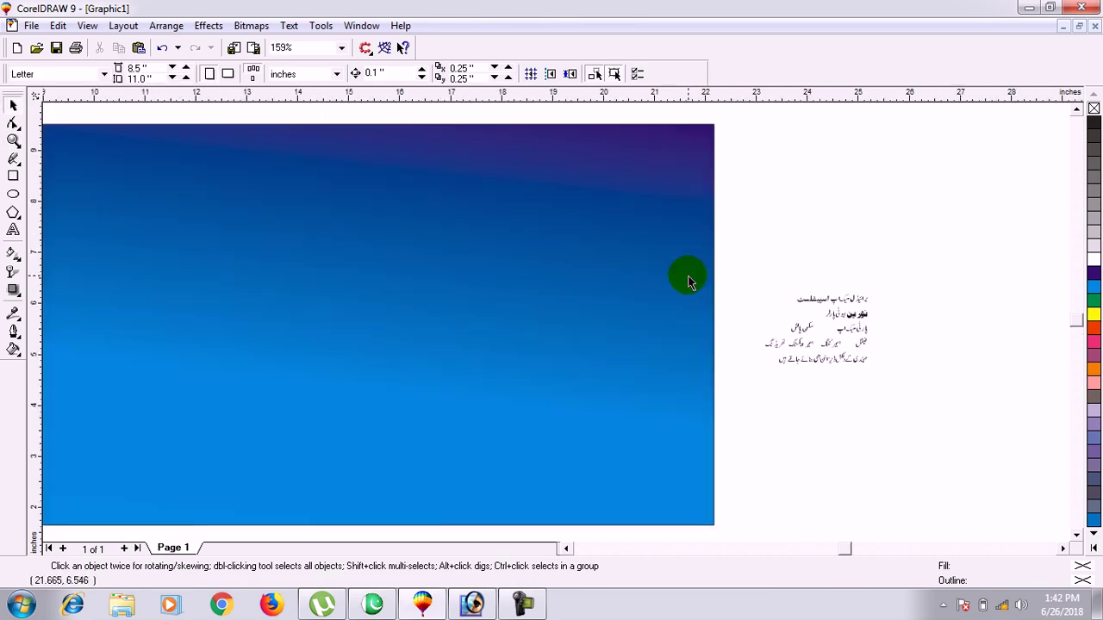
pyautogui.rightClick(669, 289)
pyautogui.click(669, 289)
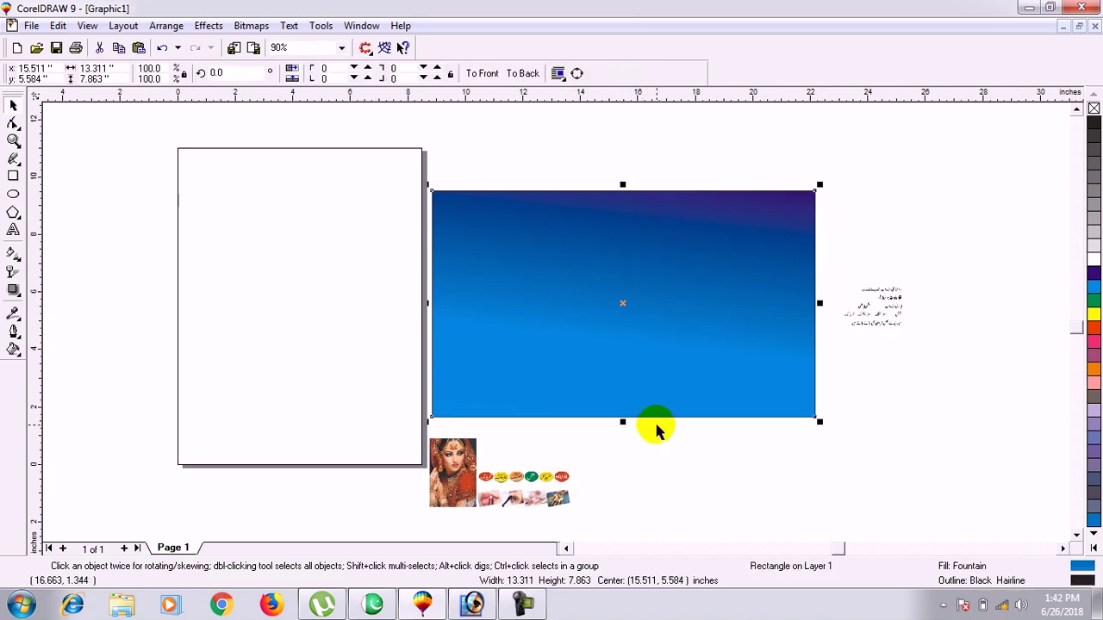
pyautogui.moveTo(623, 420); pyautogui.dragTo(625, 410)
pyautogui.click(728, 439)
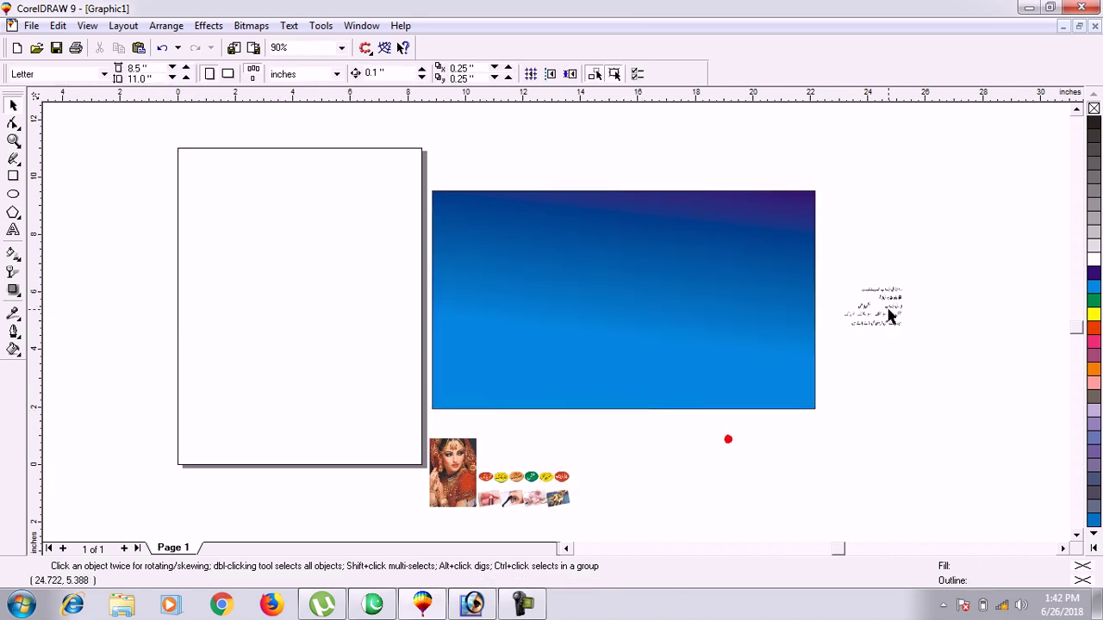
# - Move the letters of برائیڈل میک اپ from beside اسپیشلسٹ to just above that word
pyautogui.rightClick(819, 269)
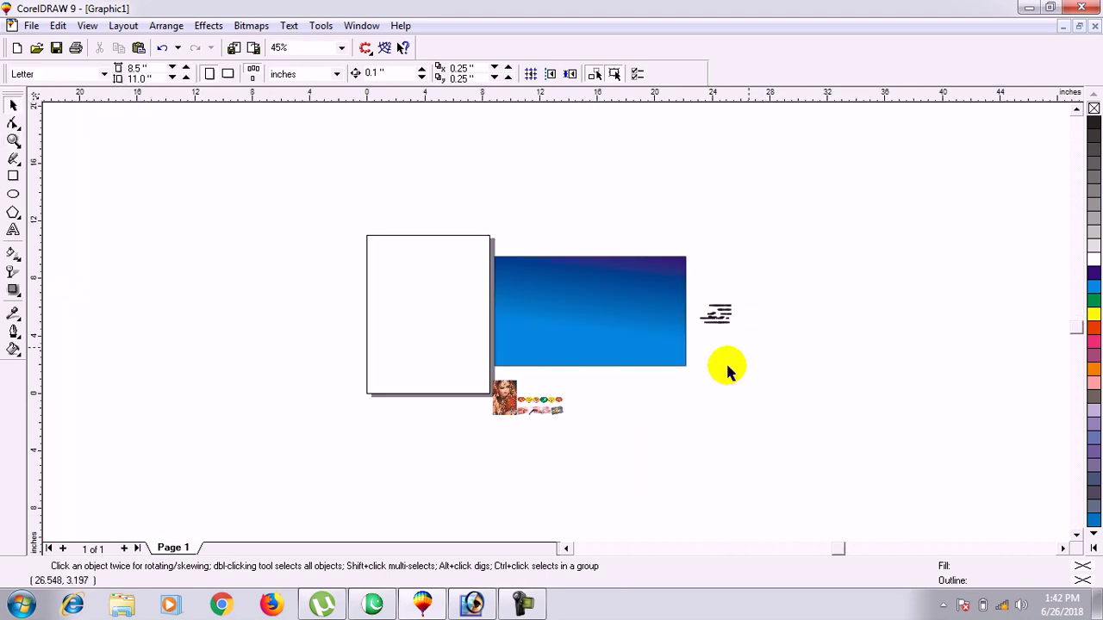
pyautogui.rightClick(664, 287)
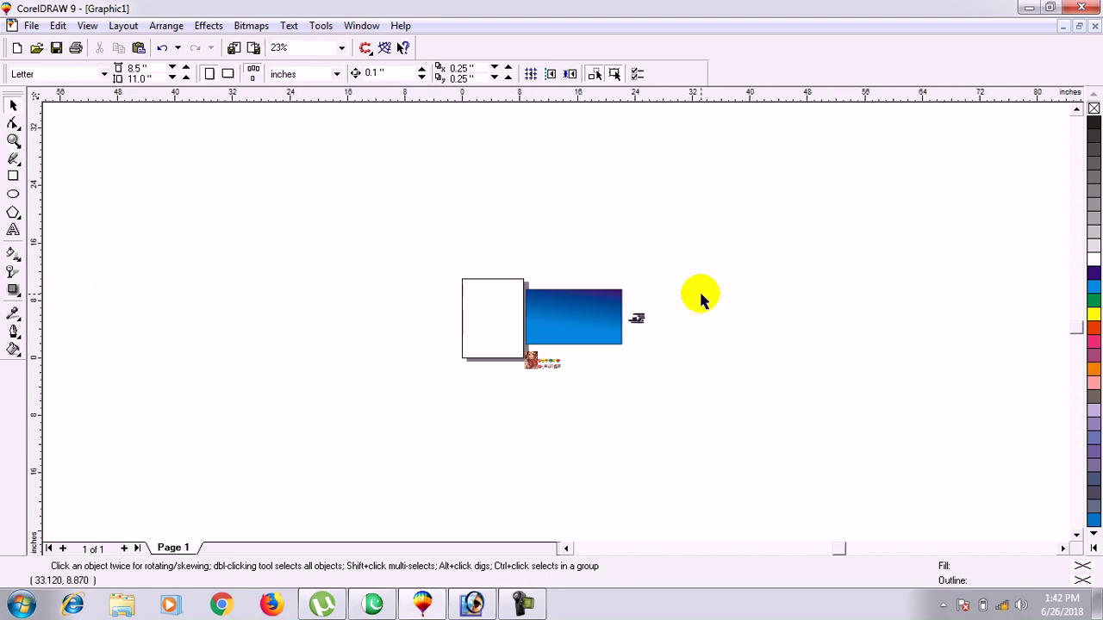
pyautogui.moveTo(623, 307); pyautogui.dragTo(653, 336)
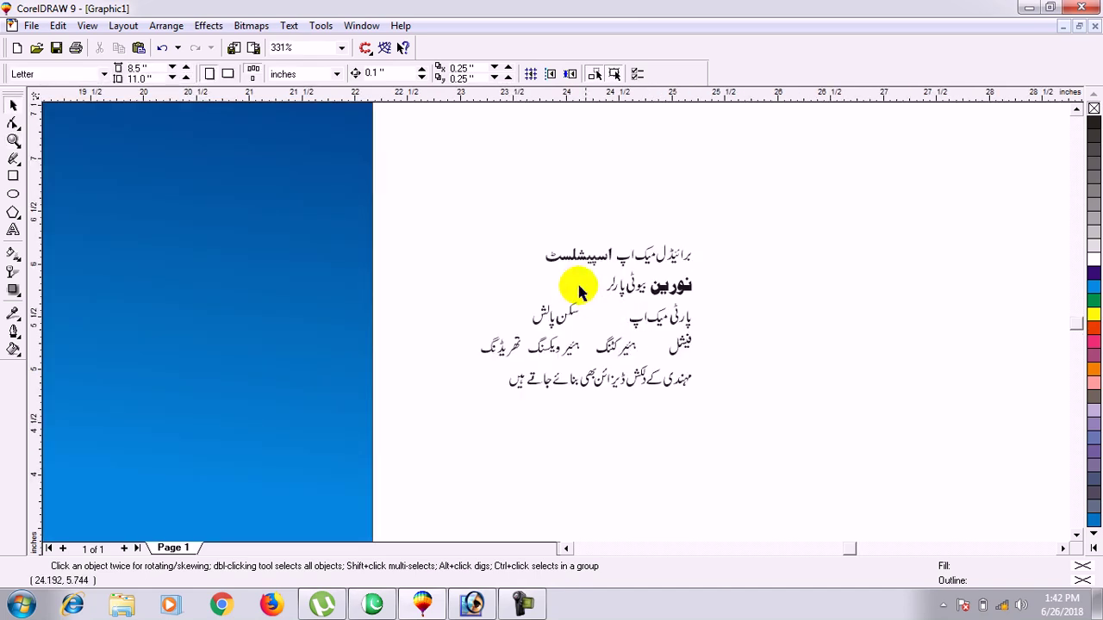
pyautogui.rightClick(403, 187)
pyautogui.moveTo(740, 438); pyautogui.dragTo(789, 467)
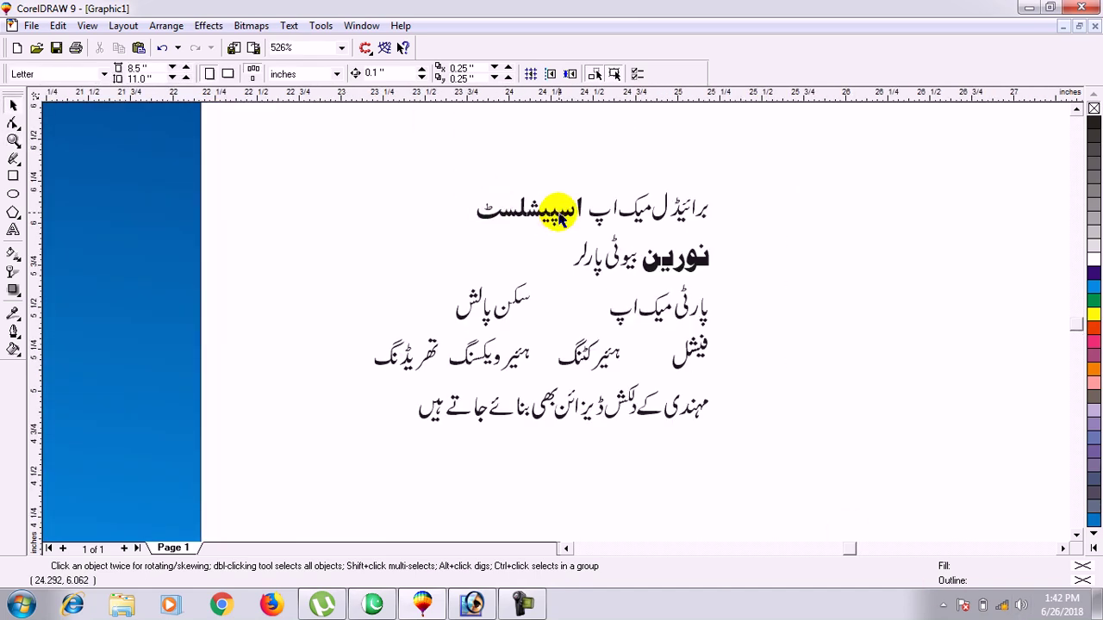
pyautogui.moveTo(614, 214); pyautogui.dragTo(730, 252)
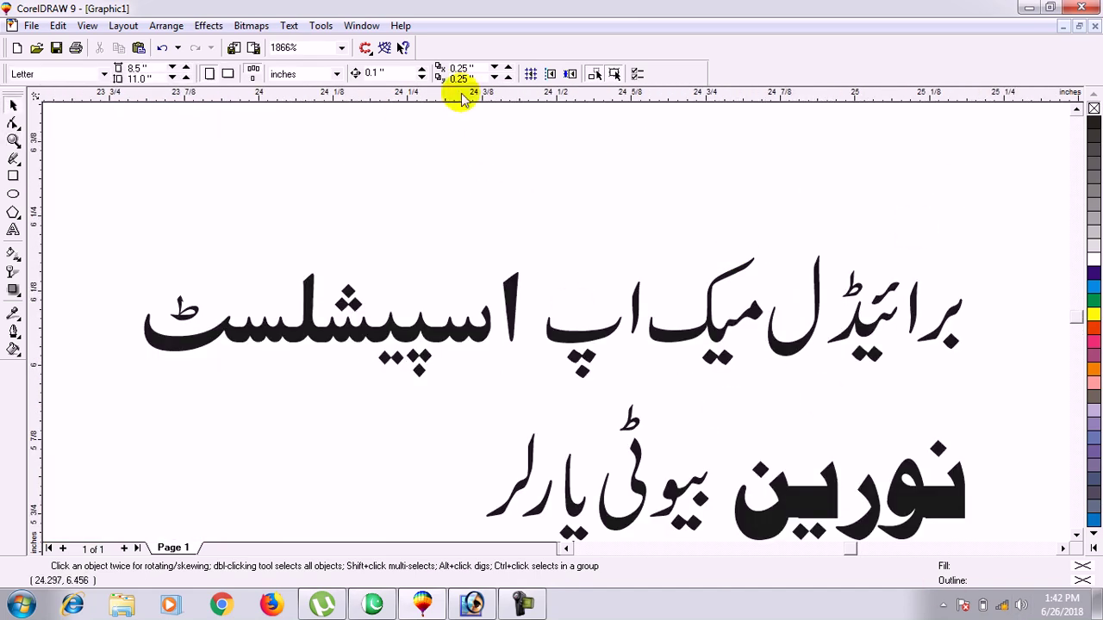
pyautogui.click(583, 339)
pyautogui.click(370, 173)
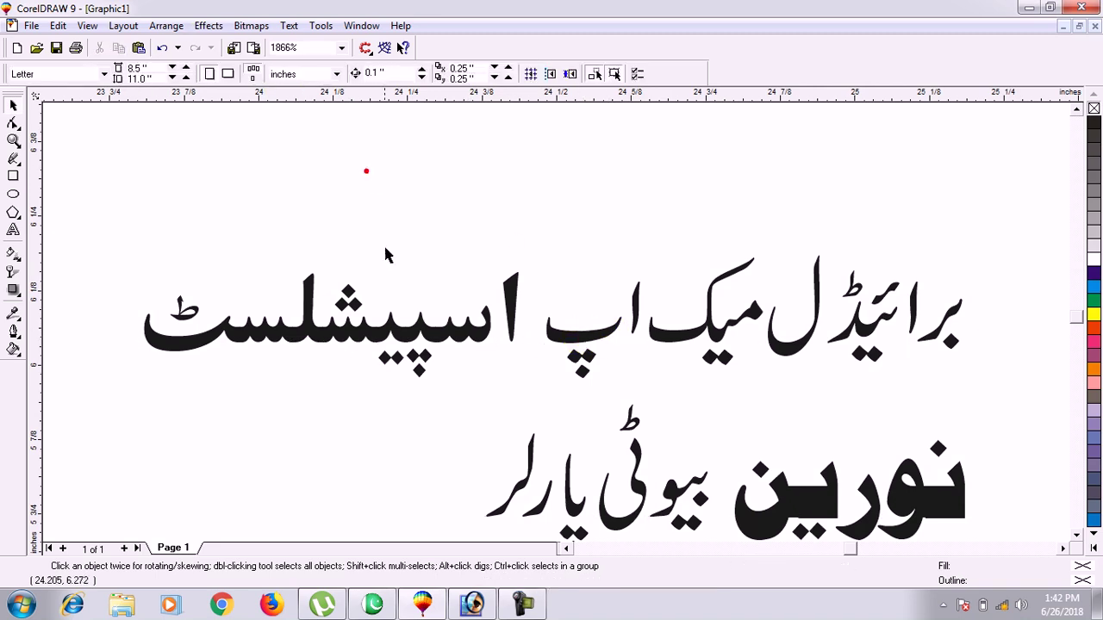
pyautogui.moveTo(1022, 228); pyautogui.dragTo(527, 411)
pyautogui.moveTo(758, 321); pyautogui.dragTo(450, 174)
# - Tighten the spacing between the letter pieces of برائیڈل میک by moving them closer together
pyautogui.click(1076, 109)
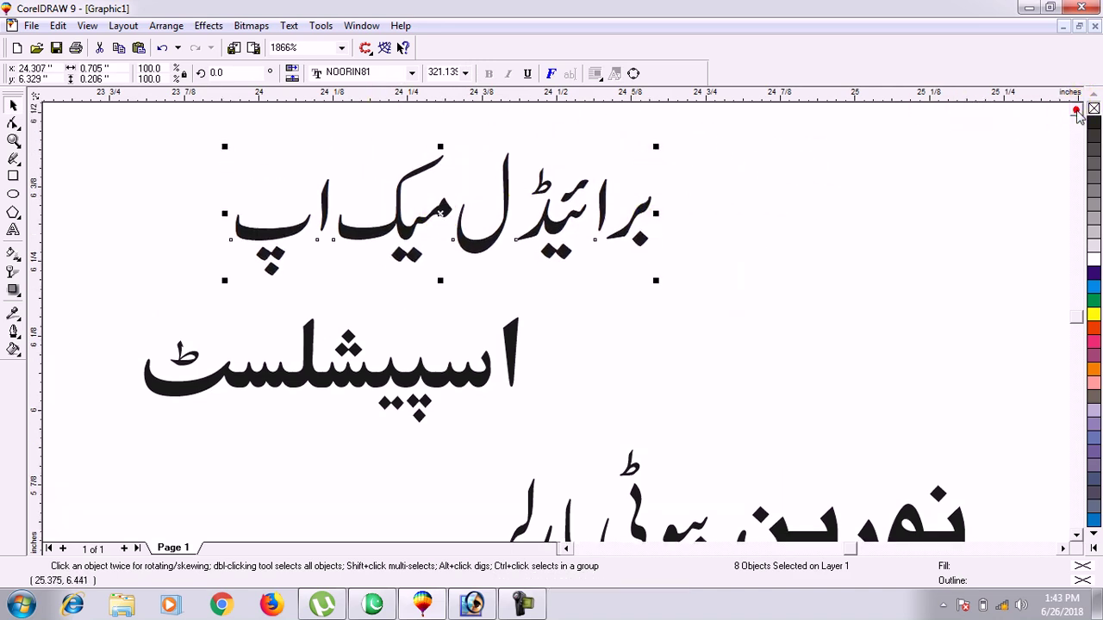
pyautogui.click(1076, 109)
pyautogui.click(658, 179)
pyautogui.moveTo(605, 245)
pyautogui.mouseDown()
pyautogui.moveTo(603, 233)
pyautogui.moveTo(615, 234)
pyautogui.mouseUp()
pyautogui.moveTo(551, 276); pyautogui.dragTo(547, 264)
pyautogui.moveTo(465, 288); pyautogui.dragTo(502, 290)
pyautogui.click(423, 279)
pyautogui.moveTo(372, 272); pyautogui.dragTo(406, 272)
# - Move the اپ pieces closer to میک and group the whole برائیڈل میک اپ line
pyautogui.click(290, 272)
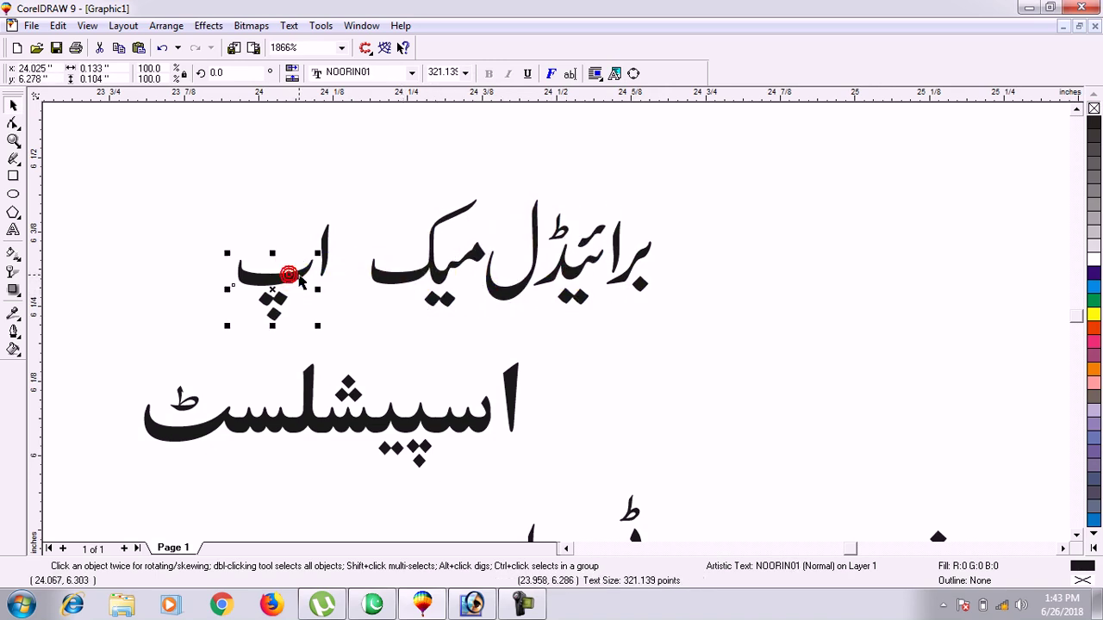
pyautogui.keyDown('shift'); pyautogui.click(328, 249); pyautogui.keyUp('shift')
pyautogui.moveTo(296, 256)
pyautogui.mouseDown()
pyautogui.moveTo(247, 264)
pyautogui.moveTo(284, 263)
pyautogui.mouseUp()
pyautogui.click(276, 220)
pyautogui.moveTo(192, 135); pyautogui.dragTo(731, 352)
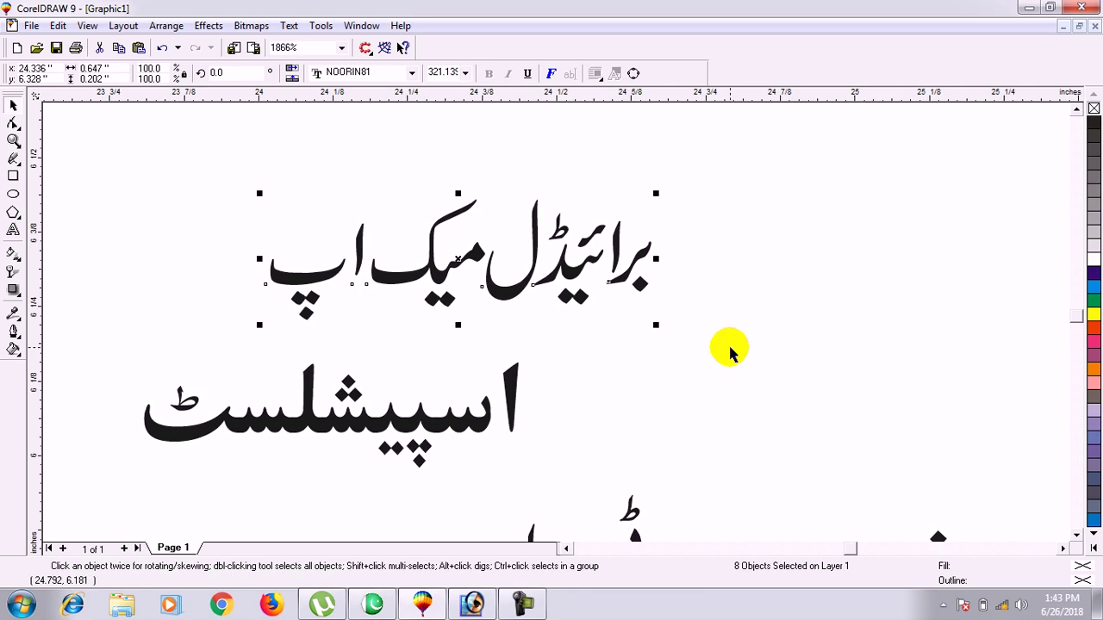
pyautogui.hotkey('ctrl', 'g')
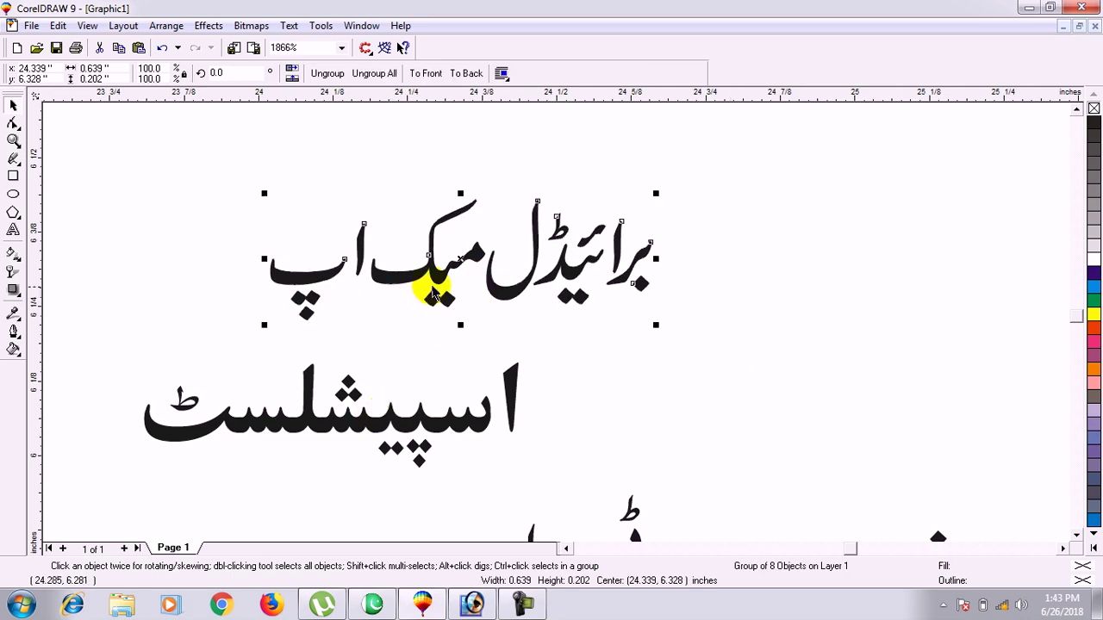
# - Select all the letters of the word اسپیشلسٹ and group them
pyautogui.moveTo(450, 414); pyautogui.dragTo(616, 395)
pyautogui.hotkey('ctrl', 'z')
pyautogui.moveTo(598, 335); pyautogui.dragTo(113, 481)
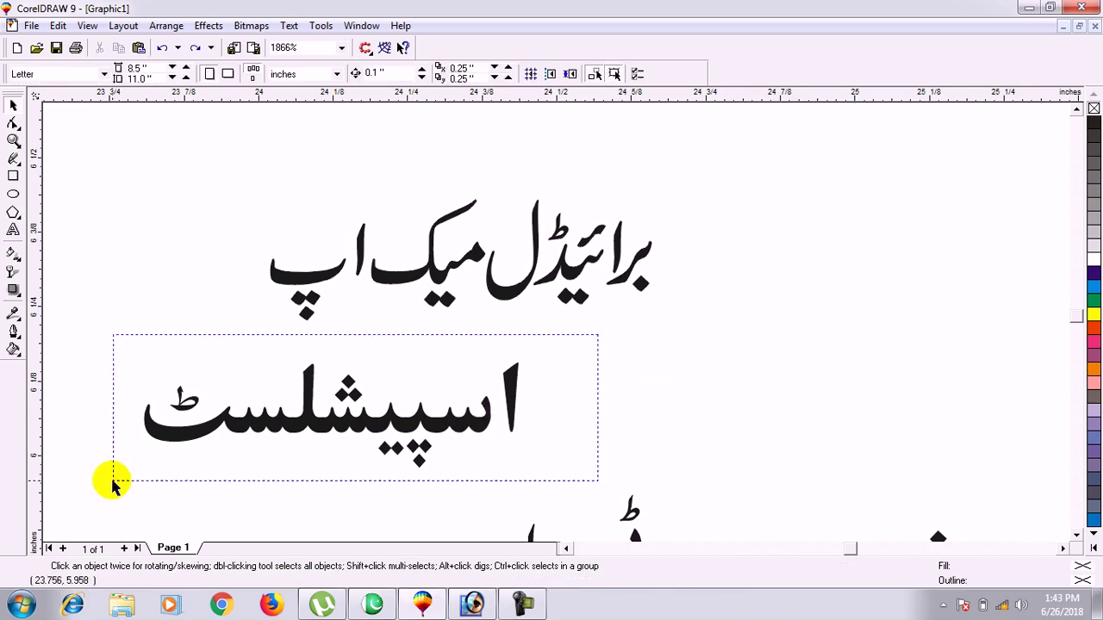
pyautogui.click(138, 359)
pyautogui.moveTo(511, 463); pyautogui.dragTo(552, 485)
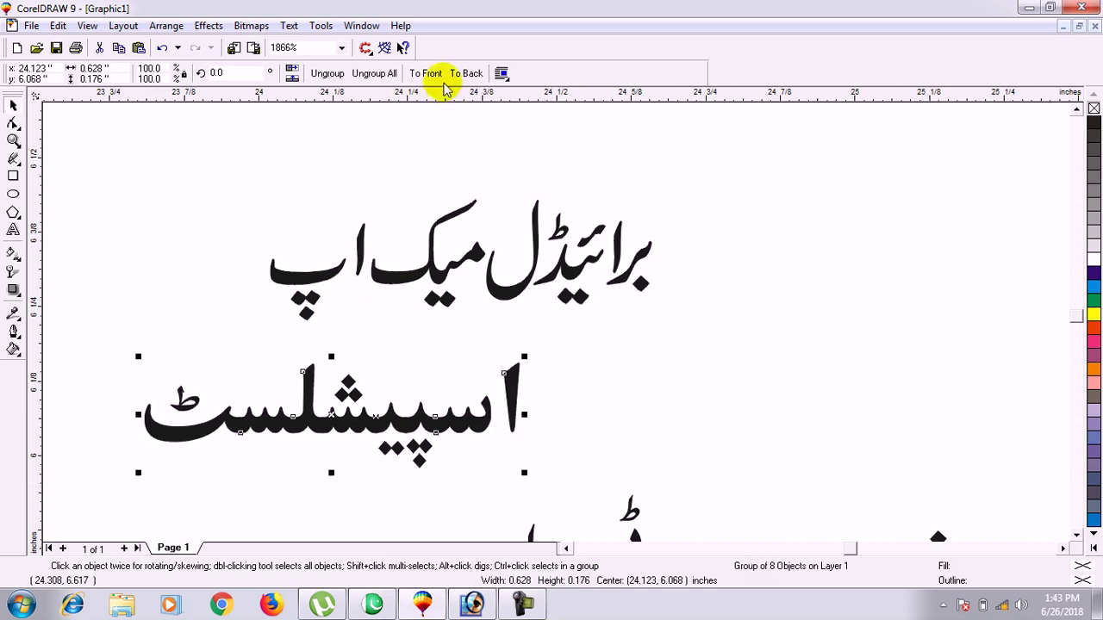
# - Stack the برائیڈل میک اپ group directly above اسپیشلسٹ with a small gap between the two lines
pyautogui.click(322, 274)
pyautogui.moveTo(187, 164); pyautogui.dragTo(734, 327)
pyautogui.moveTo(457, 259); pyautogui.dragTo(327, 274)
pyautogui.moveTo(398, 405); pyautogui.dragTo(394, 399)
pyautogui.press('F3')
pyautogui.click(435, 250)
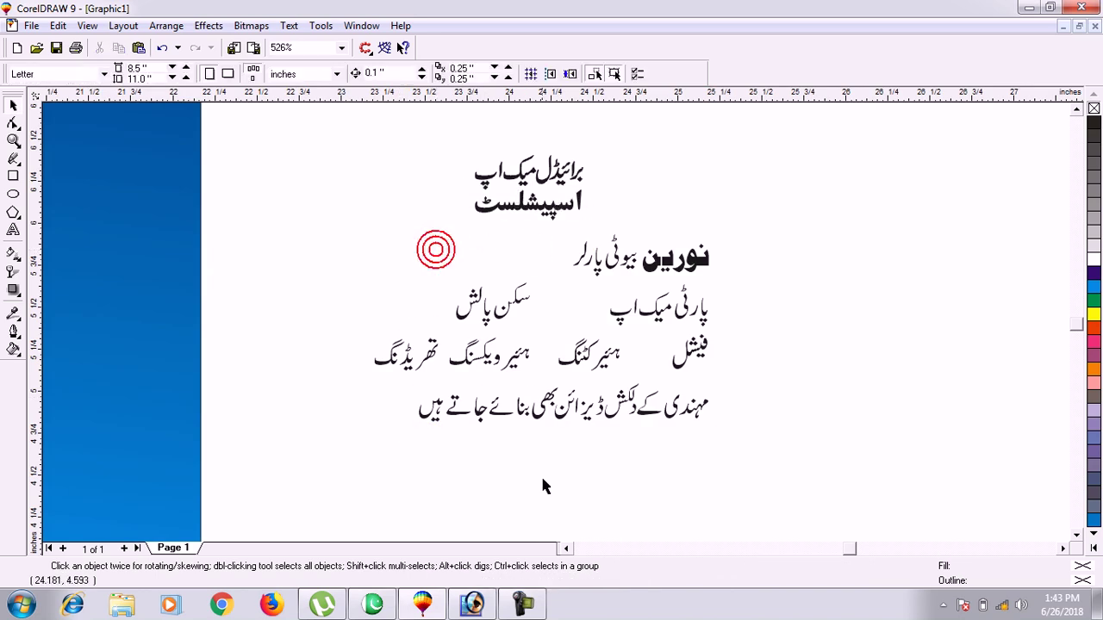
# - Move the نورین بیوٹی پارلر line up and to the right, clear of the other Urdu text
pyautogui.click(566, 548)
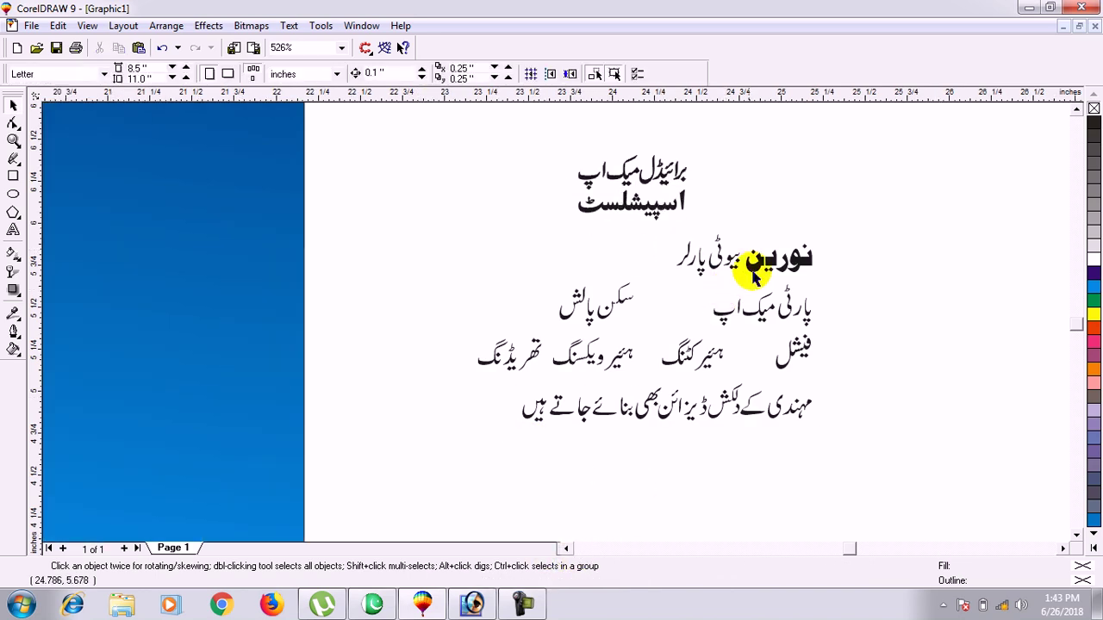
pyautogui.moveTo(675, 297); pyautogui.dragTo(675, 298)
pyautogui.moveTo(739, 255); pyautogui.dragTo(897, 222)
pyautogui.click(1062, 548)
pyautogui.click(1062, 548)
pyautogui.click(568, 309)
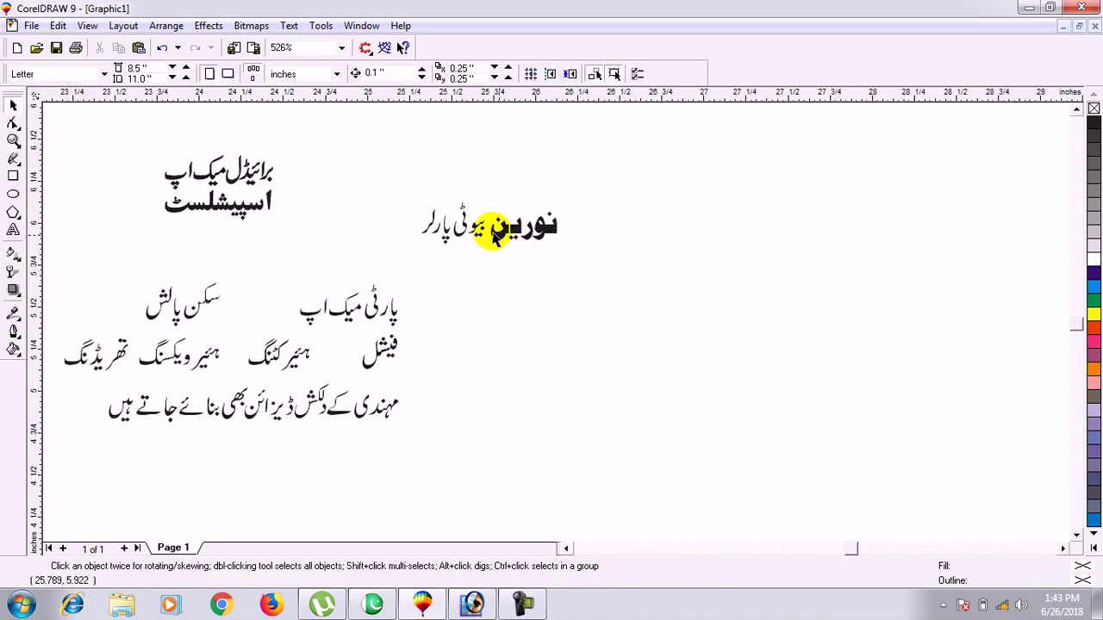
# - Group the letters of the word نورین in the beauty parlor's name line
pyautogui.press('F1')
pyautogui.click(1078, 16)
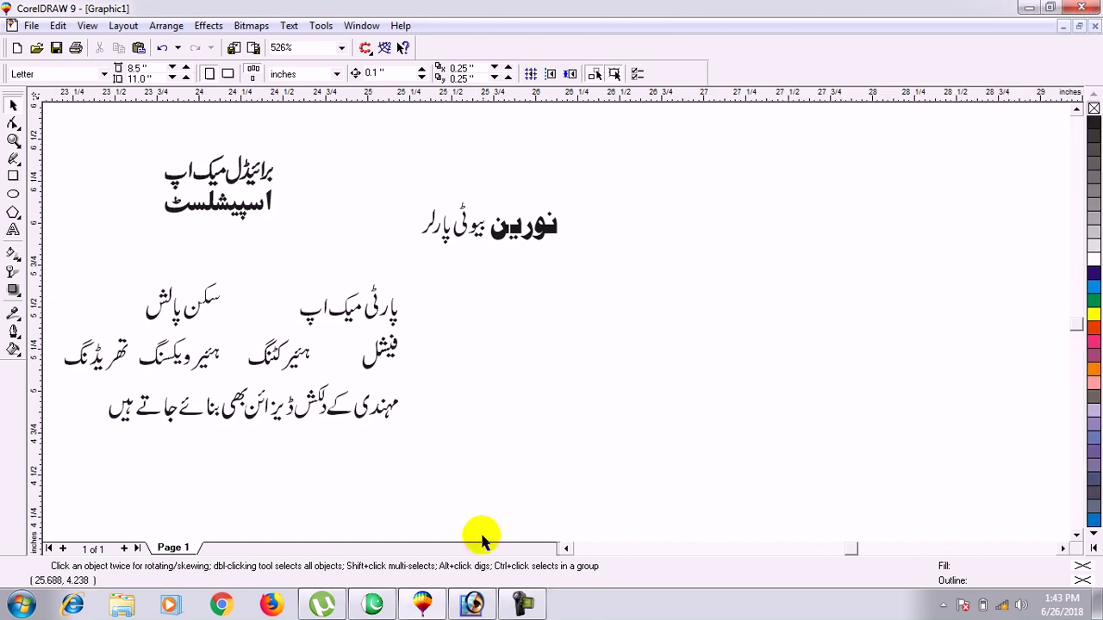
pyautogui.press('F2')
pyautogui.moveTo(398, 190); pyautogui.dragTo(580, 266)
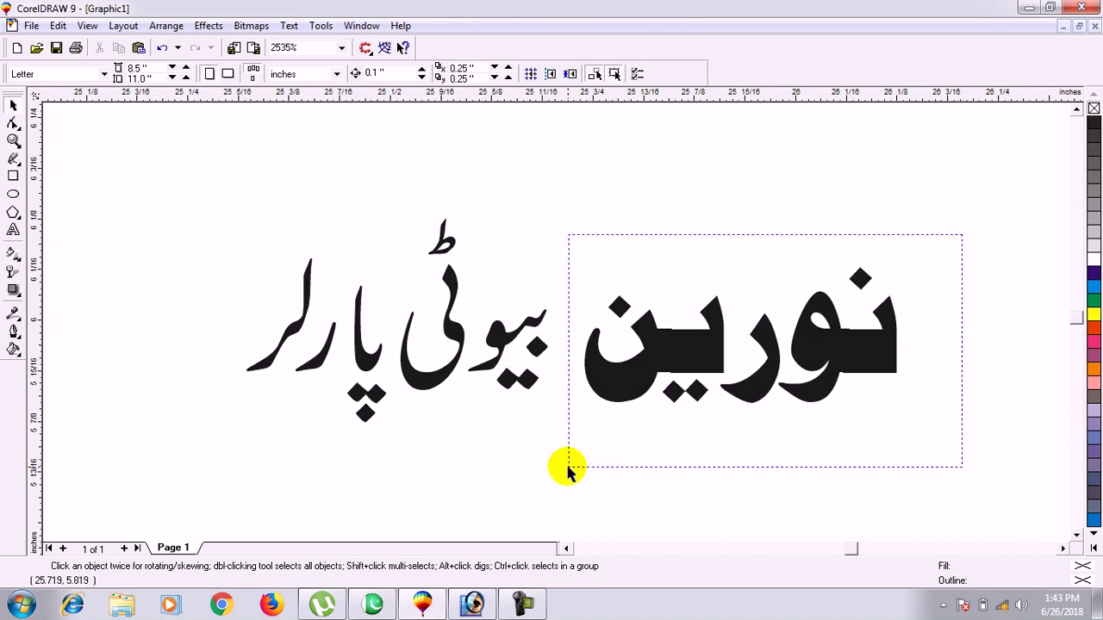
pyautogui.moveTo(568, 470); pyautogui.dragTo(569, 469)
pyautogui.hotkey('ctrl', 'g')
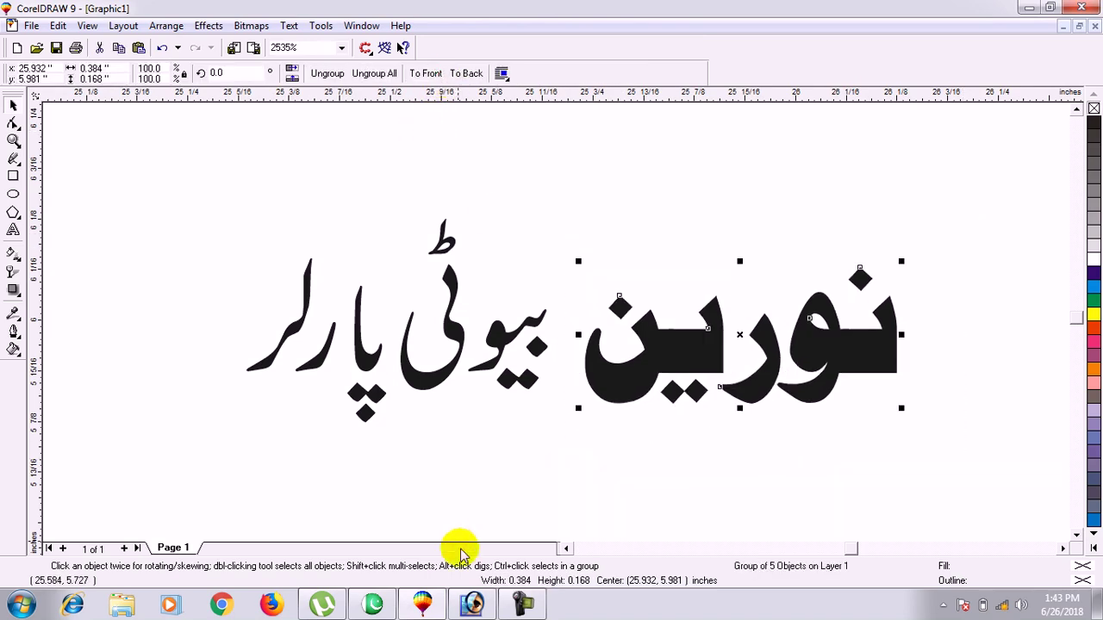
pyautogui.click(201, 216)
# - Shift the letter pieces of بیوٹی پارلر closer together beside نورین and group the complete name line
pyautogui.click(523, 603)
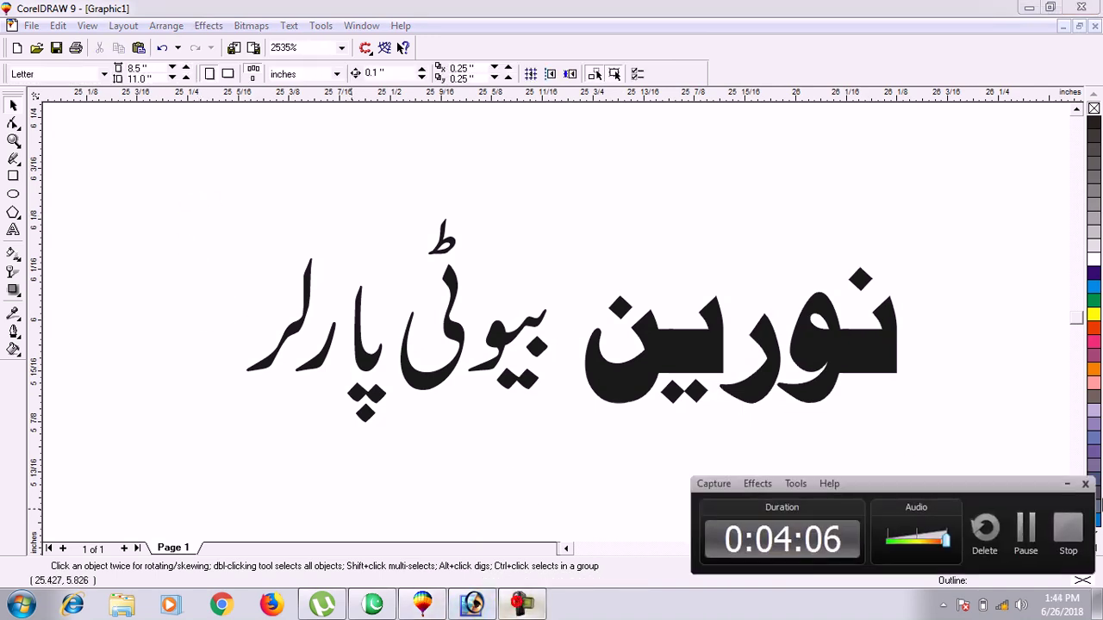
pyautogui.click(527, 338)
pyautogui.click(536, 260)
pyautogui.click(504, 336)
pyautogui.moveTo(506, 336); pyautogui.dragTo(527, 337)
pyautogui.moveTo(423, 370); pyautogui.dragTo(453, 373)
pyautogui.moveTo(380, 390); pyautogui.dragTo(398, 349)
pyautogui.keyDown('shift'); pyautogui.click(364, 351); pyautogui.keyUp('shift')
pyautogui.moveTo(320, 362); pyautogui.dragTo(356, 365)
pyautogui.moveTo(303, 336); pyautogui.dragTo(338, 336)
pyautogui.click(198, 179)
pyautogui.moveTo(198, 179); pyautogui.dragTo(930, 476)
pyautogui.hotkey('ctrl', 'g')
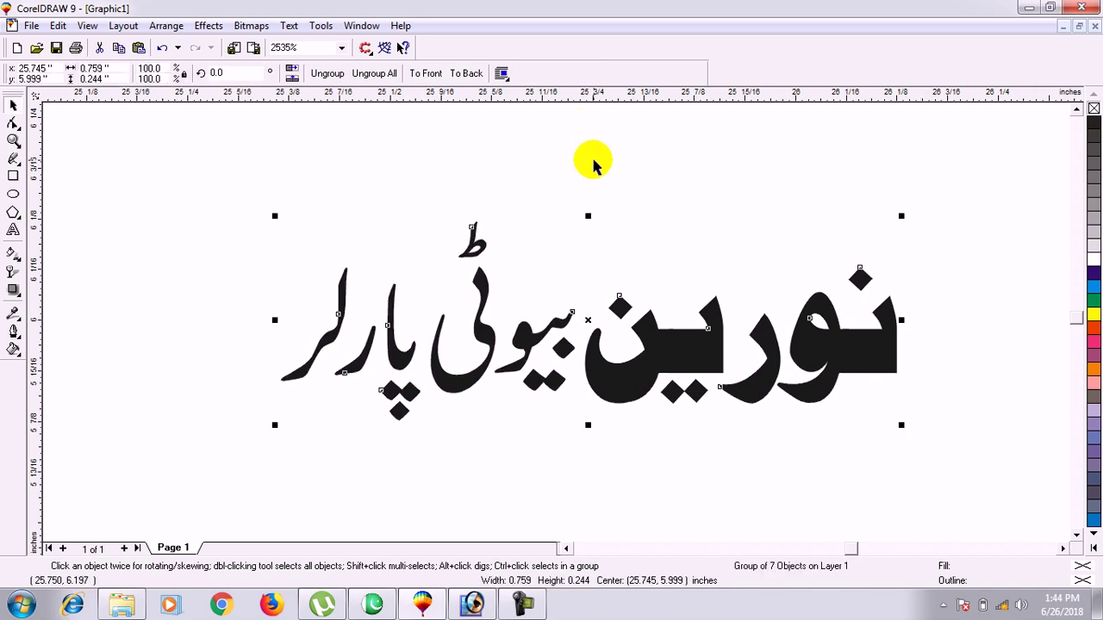
# - Enlarge the نورین بیوٹی پارلر group to about 10.49 × 3.38 inches and place it against the blue rectangle's right edge
pyautogui.press('F4')
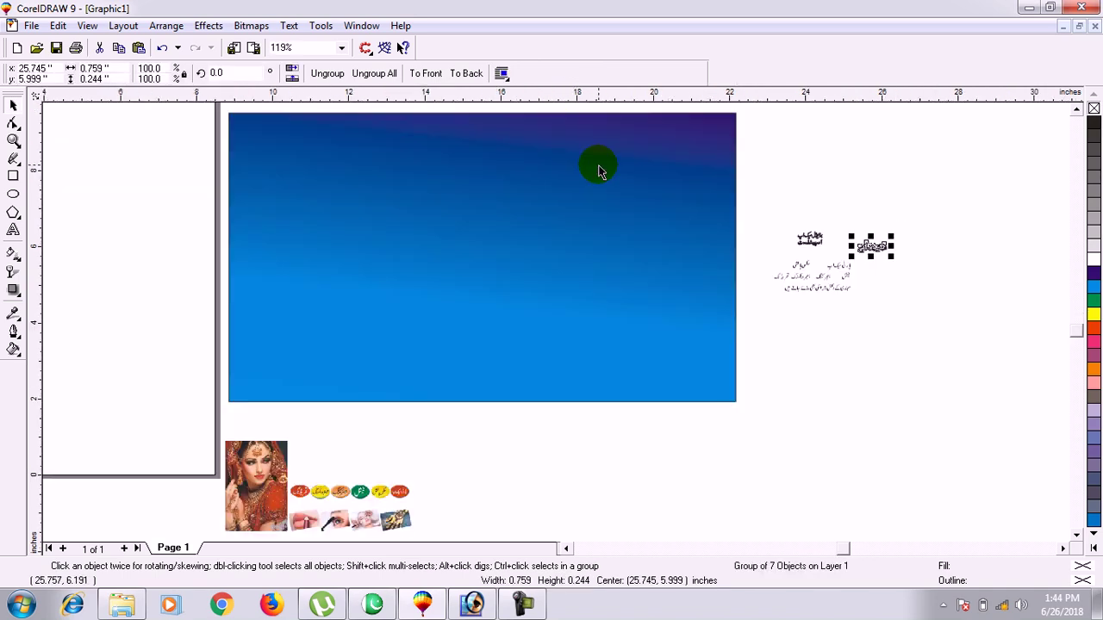
pyautogui.scroll(3, 1077, 112)
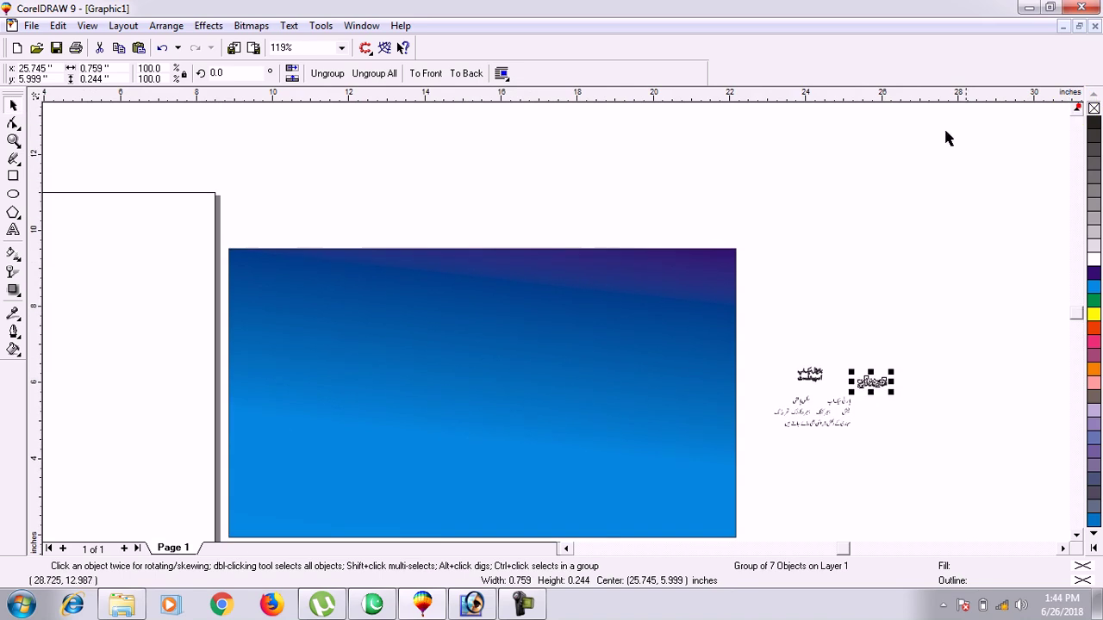
pyautogui.moveTo(867, 382); pyautogui.dragTo(953, 451)
pyautogui.moveTo(746, 382); pyautogui.dragTo(529, 363)
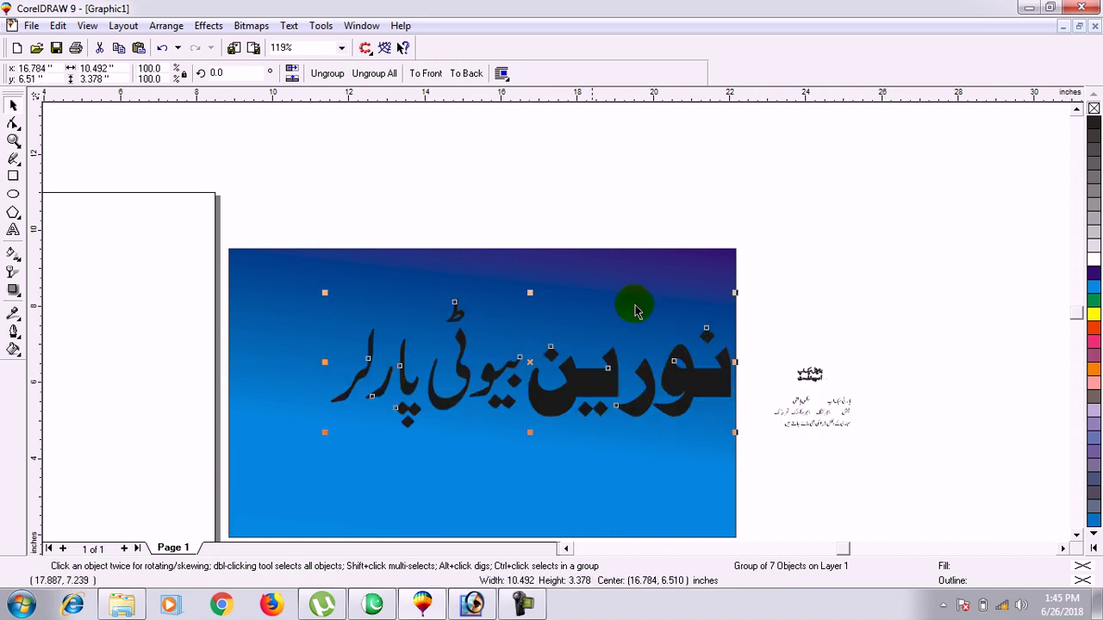
# - Ungroup the name line and shrink only the بیوٹی پارلر letters to about 3.08 × 2.08 inches beside نورین
pyautogui.click(327, 73)
pyautogui.click(308, 194)
pyautogui.moveTo(532, 480); pyautogui.dragTo(314, 285)
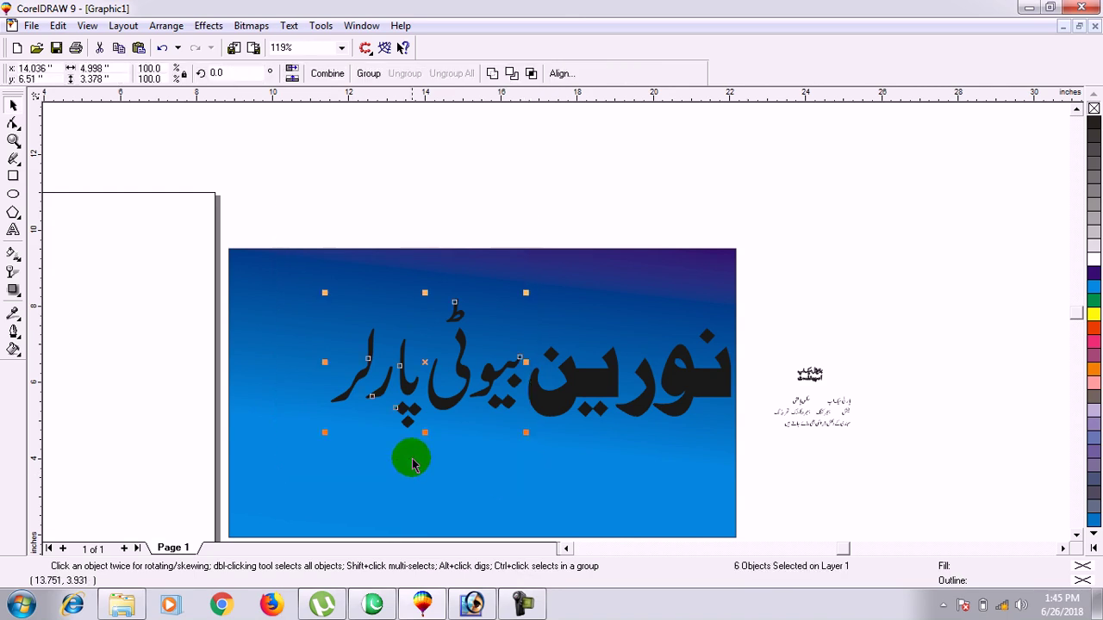
pyautogui.moveTo(324, 433); pyautogui.dragTo(466, 380)
# - Widen the blue gradient rectangle slightly by extending its left edge to about 8 inches on the ruler
pyautogui.click(566, 548)
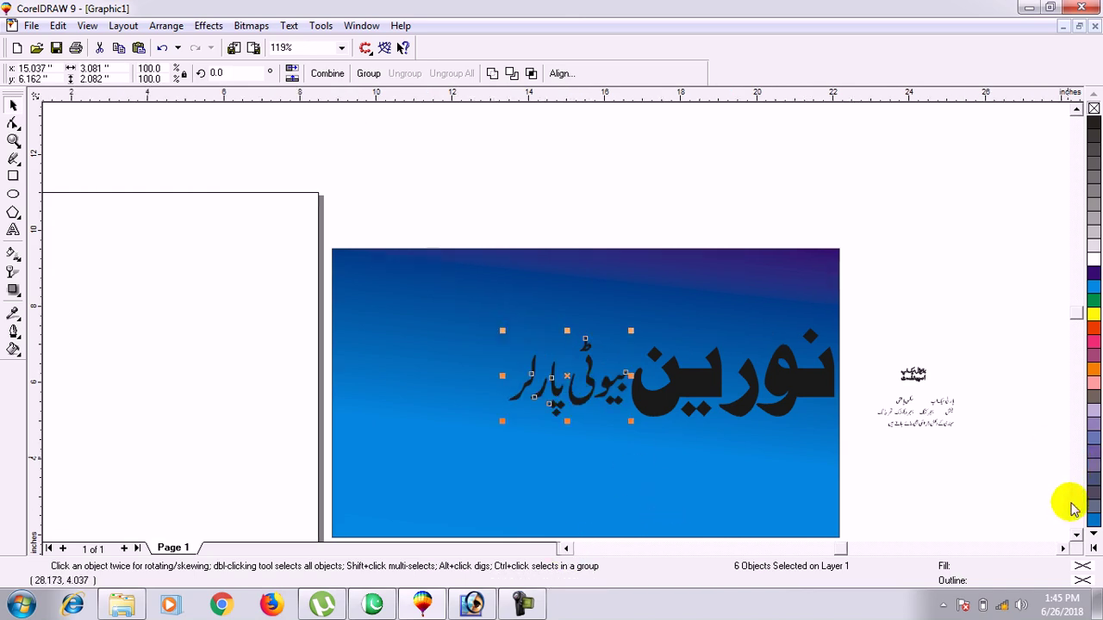
pyautogui.click(1076, 534)
pyautogui.click(1076, 535)
pyautogui.click(345, 302)
pyautogui.moveTo(326, 302); pyautogui.dragTo(300, 303)
pyautogui.click(205, 275)
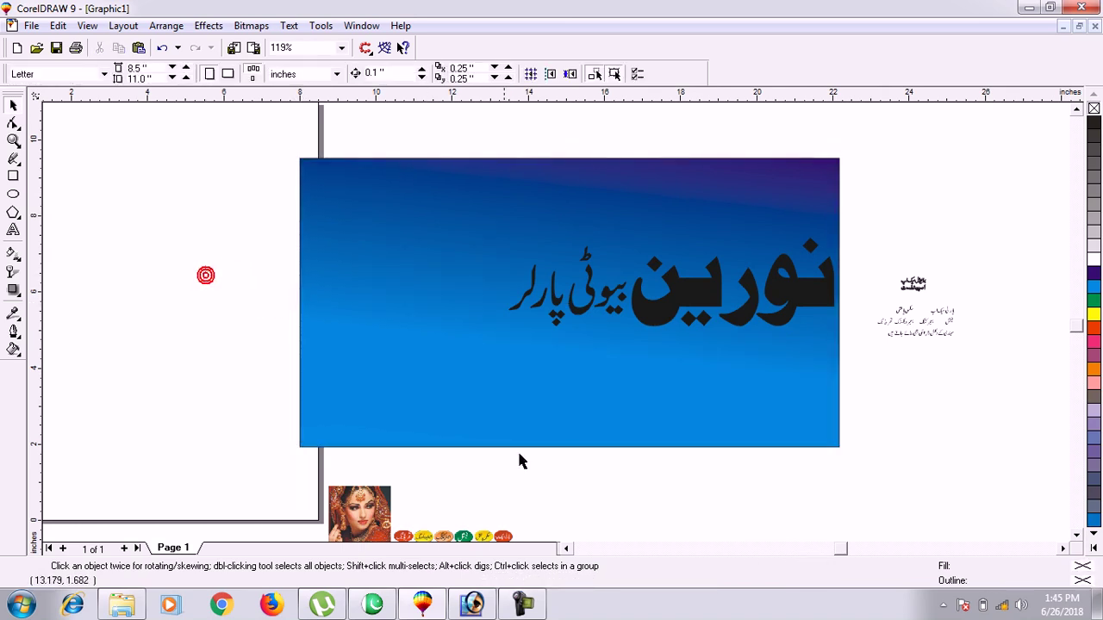
# - Place the bride photo at the blue rectangle's left end and enlarge it to about 4.94 × 7.21 inches
pyautogui.click(369, 512)
pyautogui.moveTo(362, 528); pyautogui.dragTo(336, 204)
pyautogui.moveTo(368, 256); pyautogui.dragTo(525, 443)
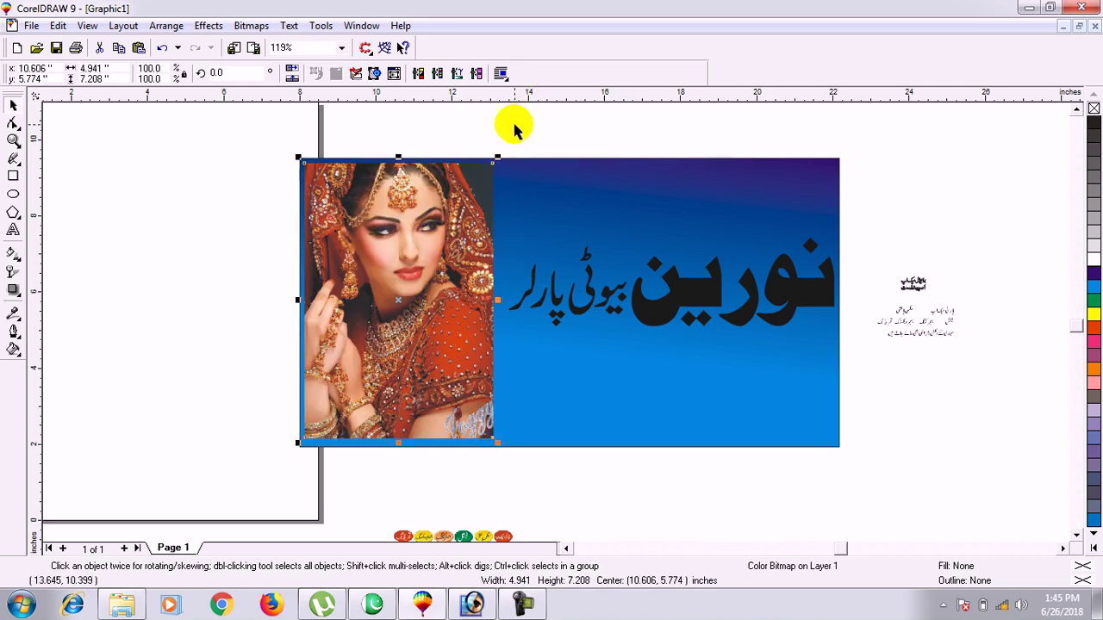
pyautogui.moveTo(296, 160); pyautogui.dragTo(307, 162)
pyautogui.hotkey('ctrl', 'z')
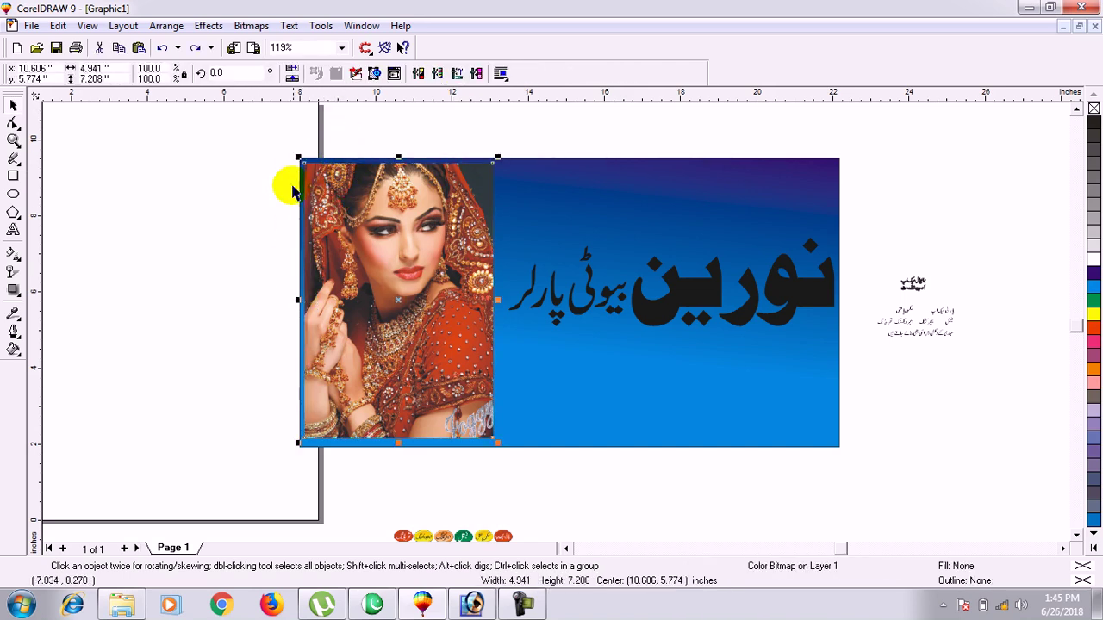
# - Draw a rectangle of about 4.92 × 7.25 inches over the bride photo and round all its corners to 11
pyautogui.click(268, 166)
pyautogui.click(13, 175)
pyautogui.click(293, 166)
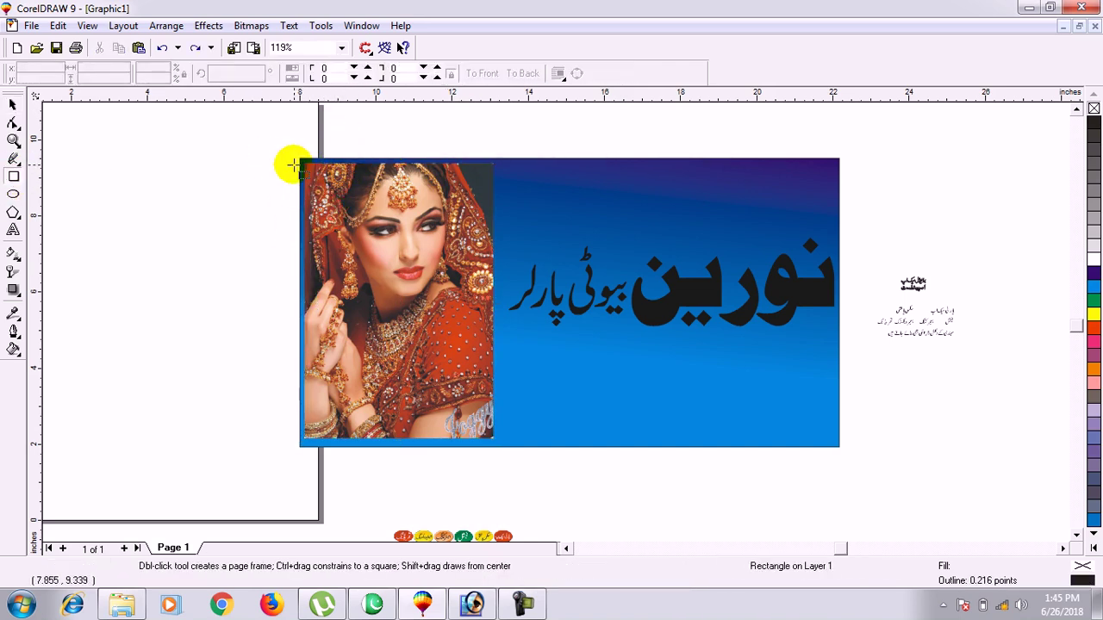
pyautogui.moveTo(304, 162); pyautogui.dragTo(497, 444)
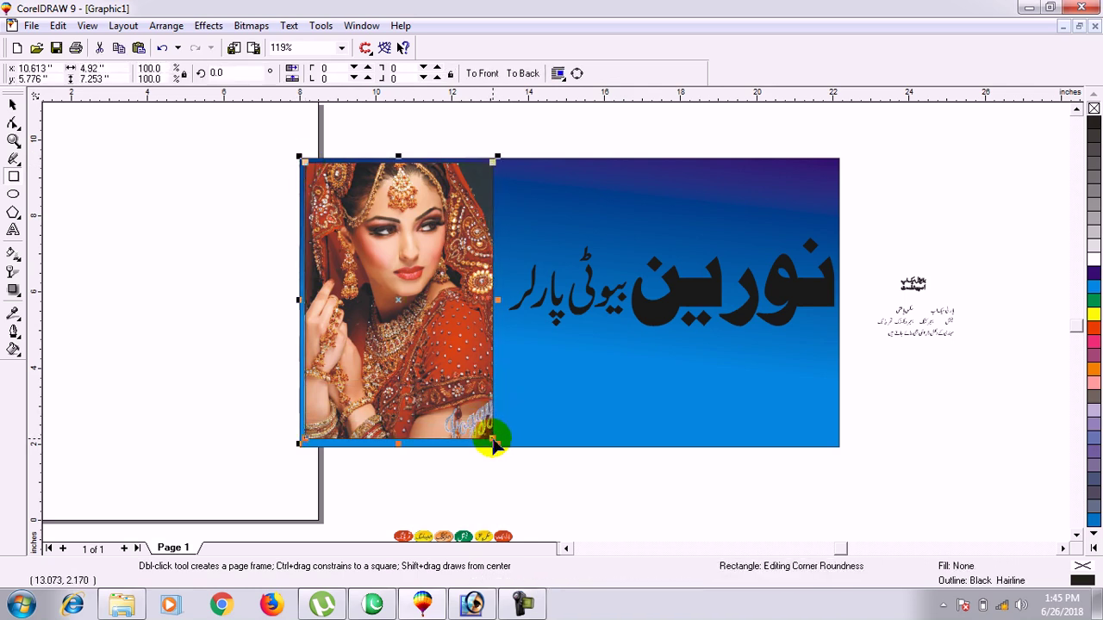
pyautogui.click(13, 103)
pyautogui.press('F2')
pyautogui.moveTo(270, 135); pyautogui.dragTo(495, 252)
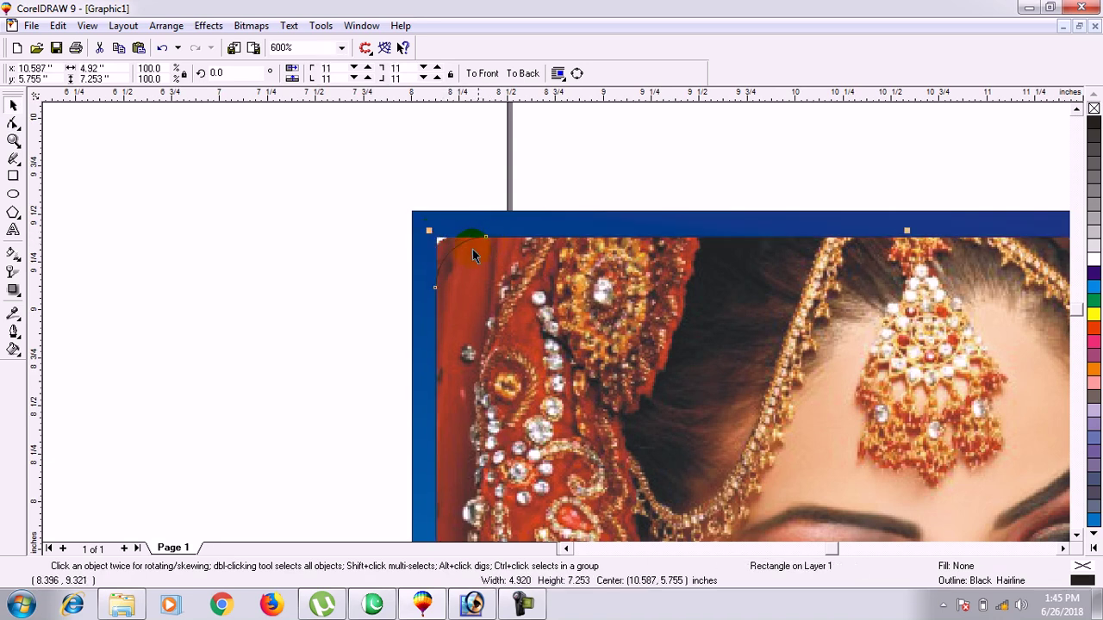
# - PowerClip the bride photo inside the rounded rectangle as its container
pyautogui.click(449, 244)
pyautogui.click(208, 25)
pyautogui.moveTo(336, 150)
pyautogui.click(396, 147)
pyautogui.click(461, 242)
pyautogui.click(543, 340)
pyautogui.click(465, 256)
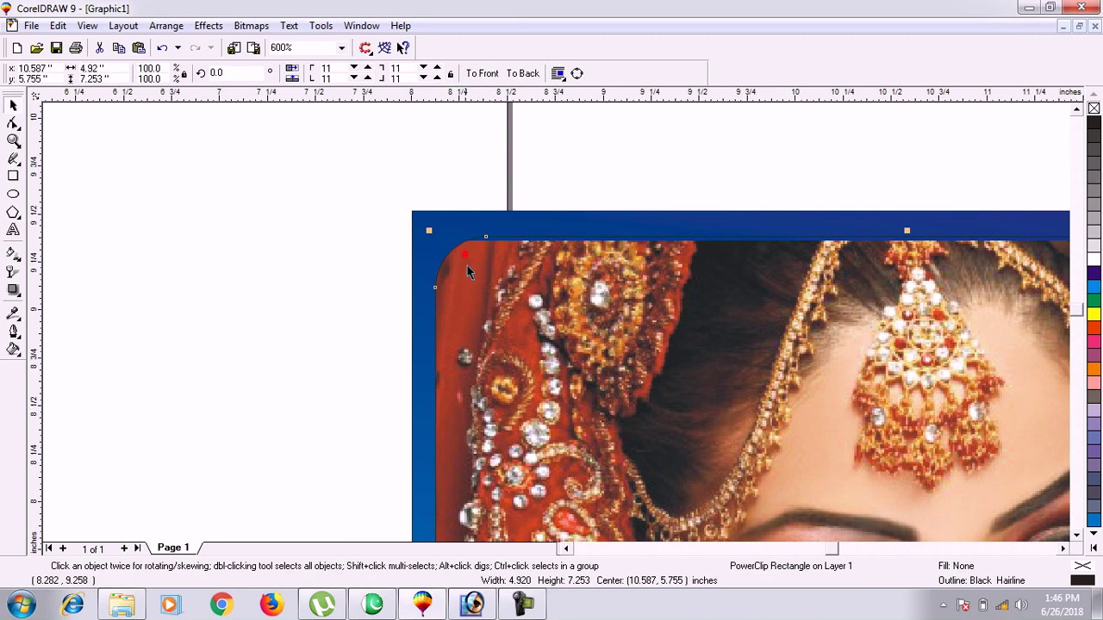
# - Edit the PowerClip contents and enlarge the bride photo to about 5.4 × 7.42 inches around its center
pyautogui.rightClick(531, 276)
pyautogui.click(586, 226)
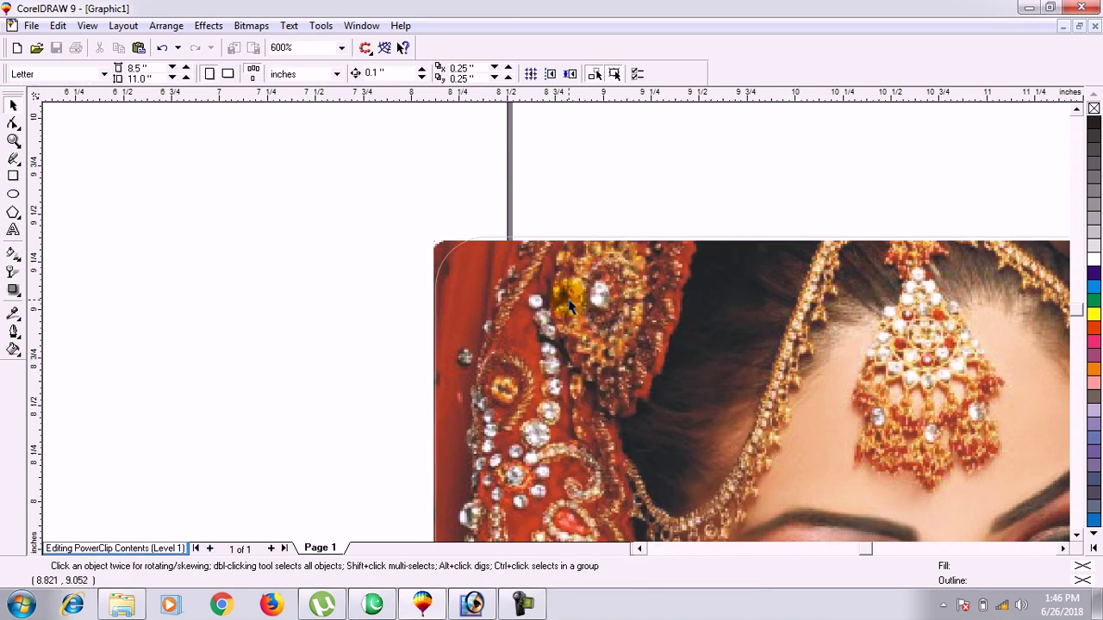
pyautogui.press('F4')
pyautogui.click(426, 203)
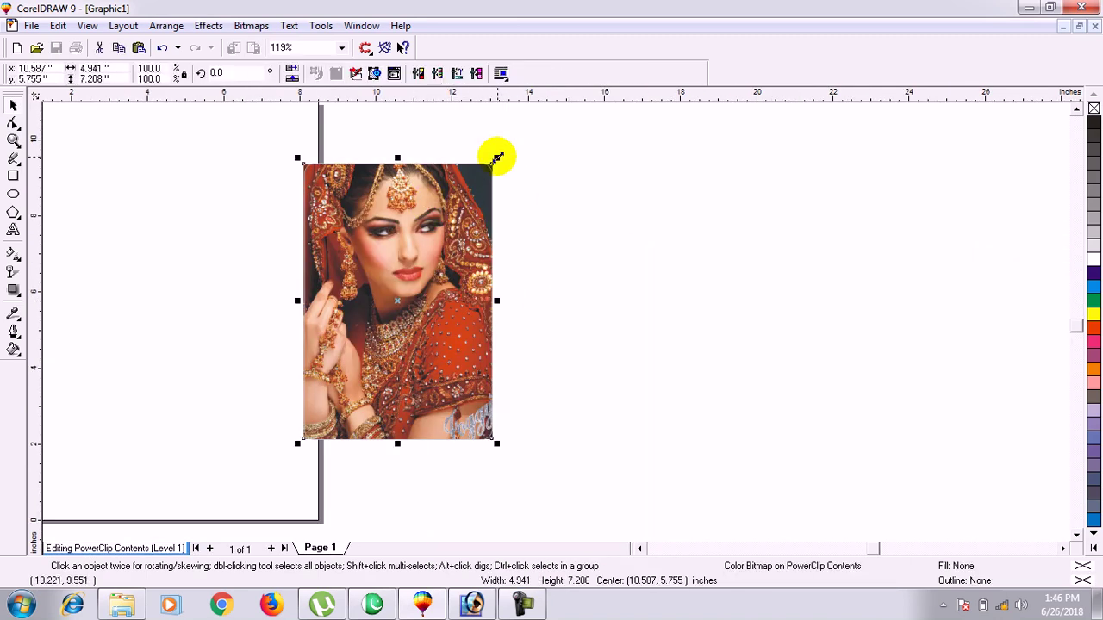
pyautogui.moveTo(497, 158); pyautogui.dragTo(505, 152)
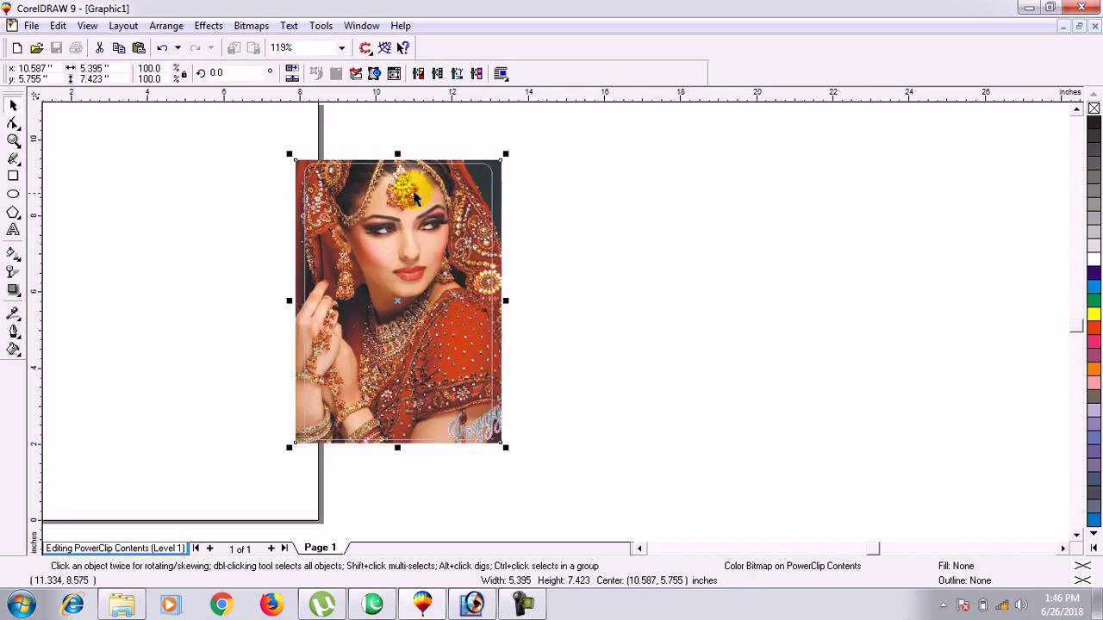
# - Finish editing the PowerClip contents so the enlarged bride photo returns to its rounded frame
pyautogui.rightClick(402, 188)
pyautogui.click(364, 200)
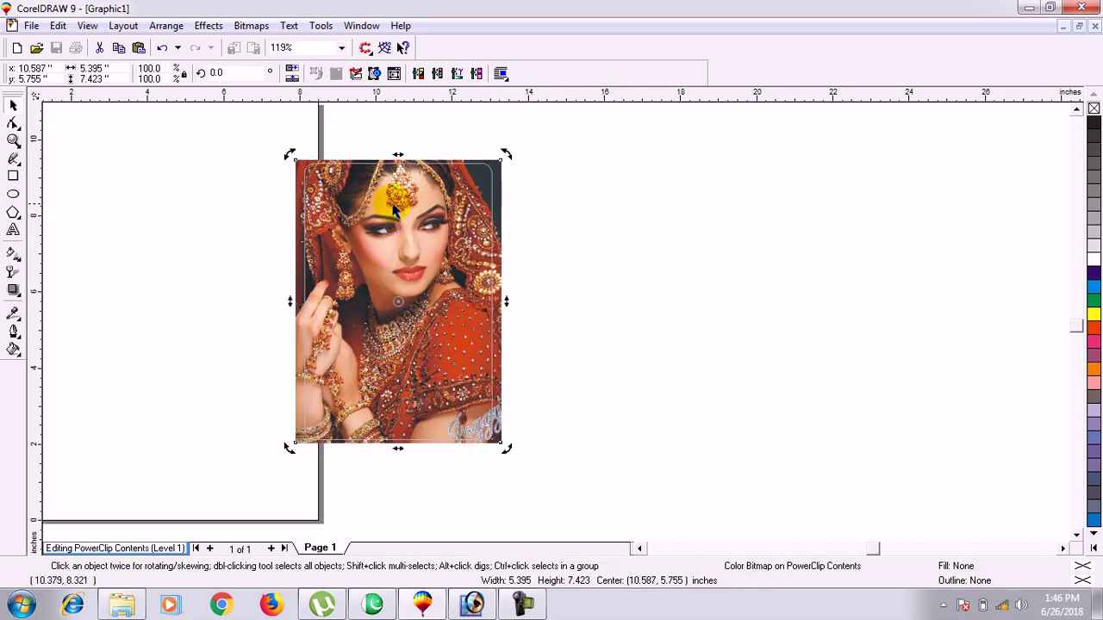
pyautogui.rightClick(397, 209)
pyautogui.click(415, 231)
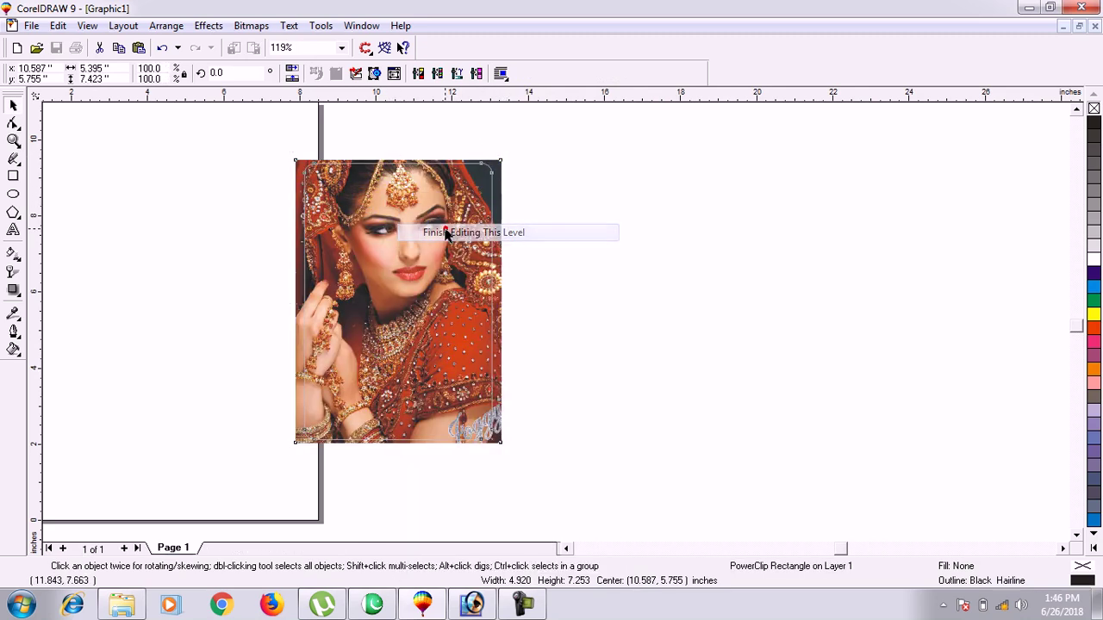
# - Give the rounded photo frame a white outline 2 points wide
pyautogui.rightClick(1092, 257)
pyautogui.press('F12')
pyautogui.click(411, 216)
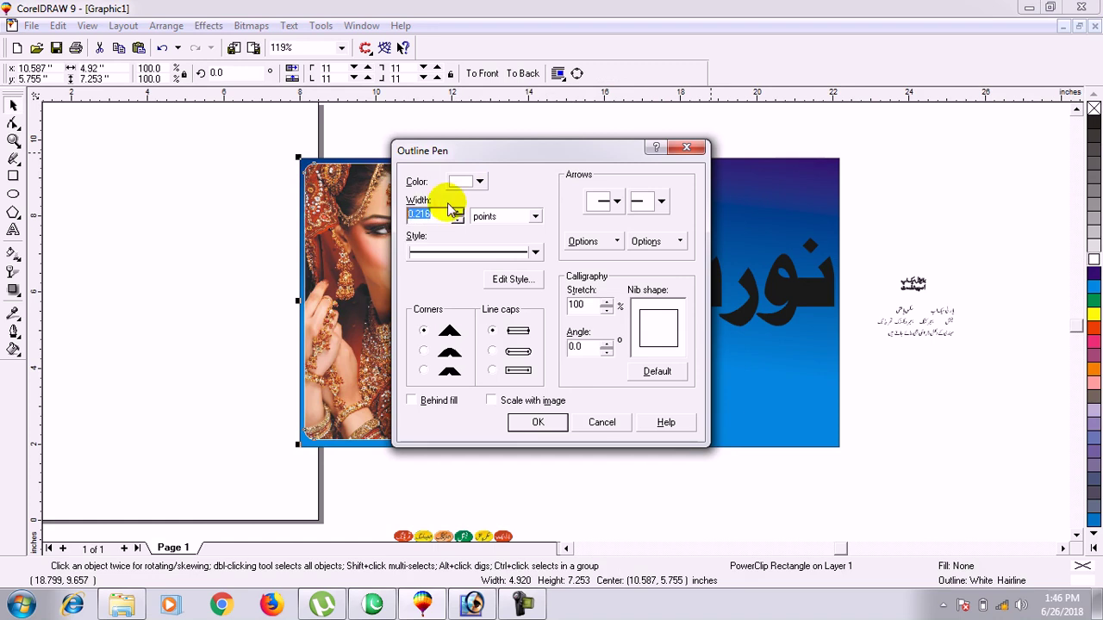
pyautogui.write('2')
pyautogui.press('Return')
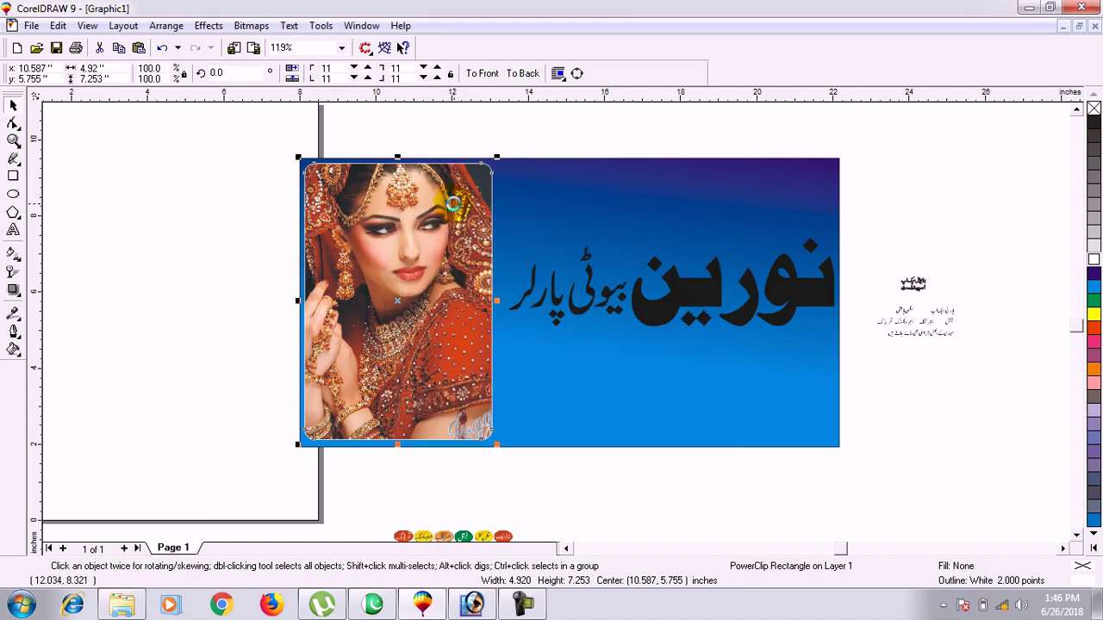
# - Place the photo frame's outline behind the fill with mitered corners and the default nib, and set its width to 4 points
pyautogui.press('F12')
pyautogui.click(480, 183)
pyautogui.click(506, 205)
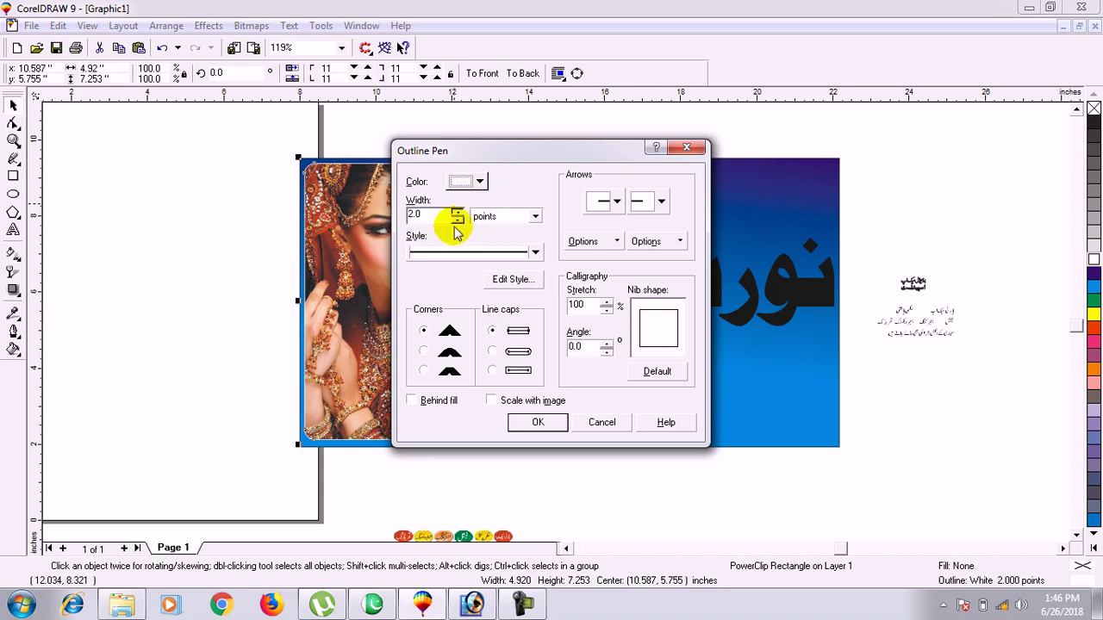
pyautogui.click(423, 350)
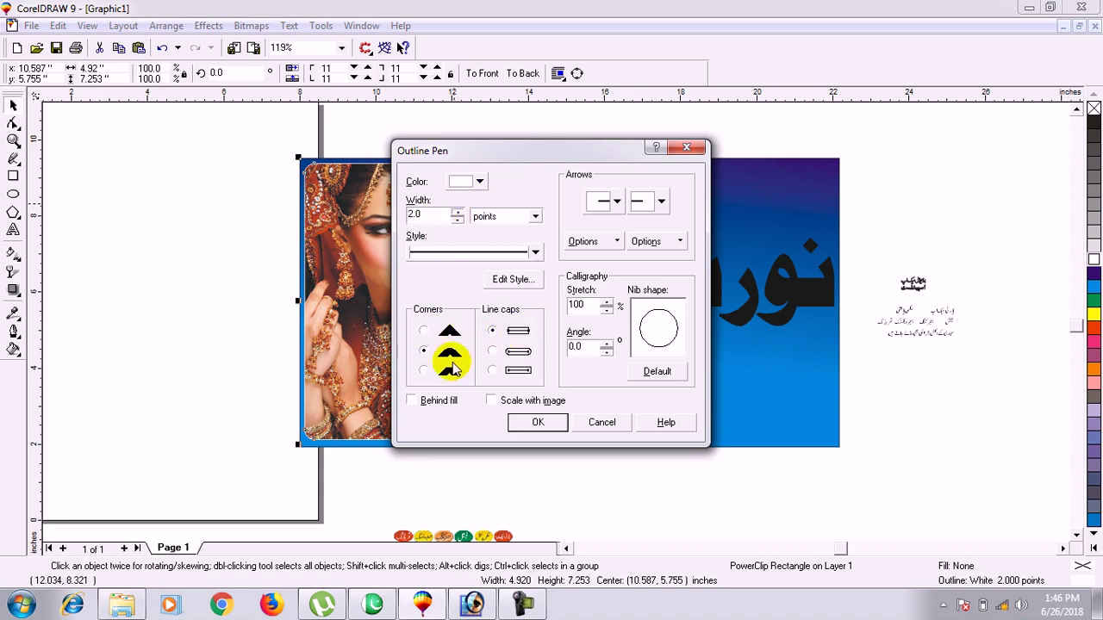
pyautogui.click(423, 332)
pyautogui.click(431, 407)
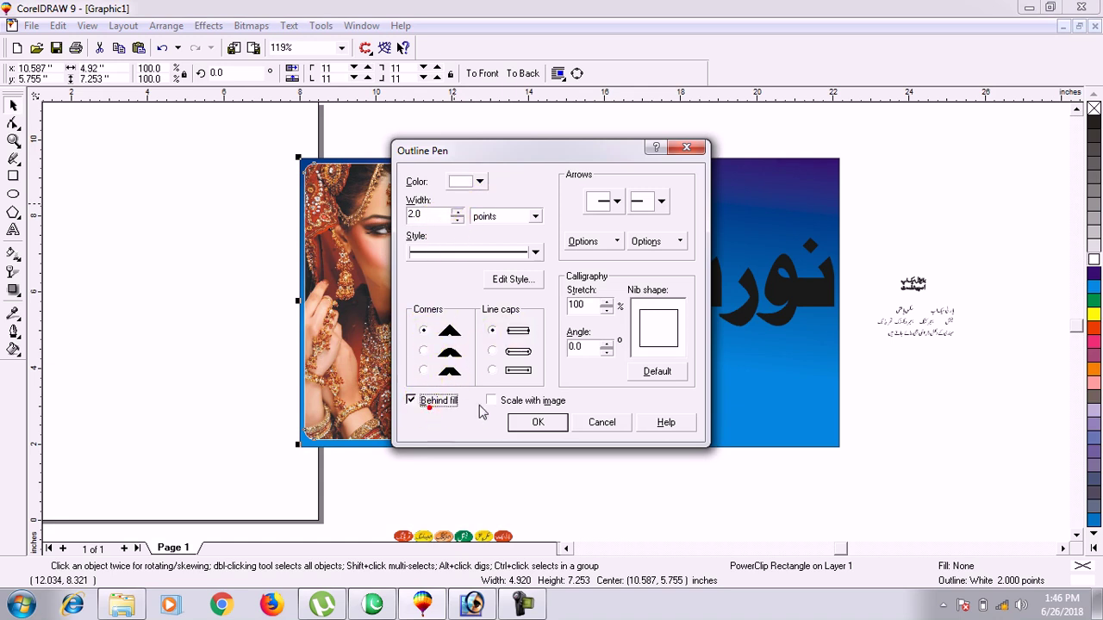
pyautogui.click(653, 373)
pyautogui.doubleClick(431, 215)
pyautogui.write('4')
pyautogui.press('Return')
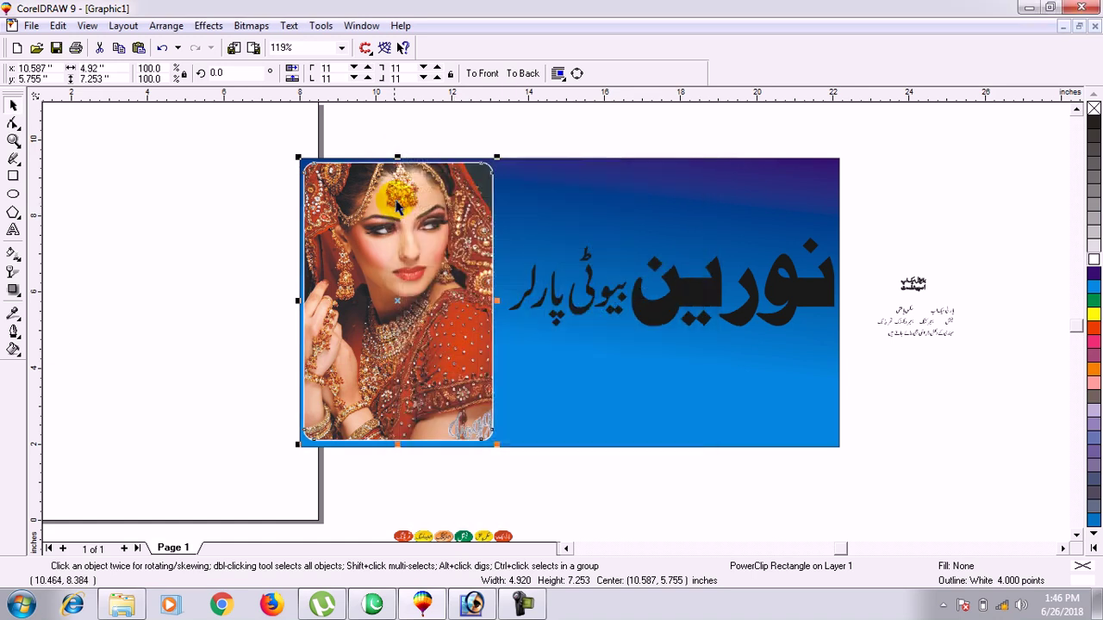
pyautogui.click(535, 144)
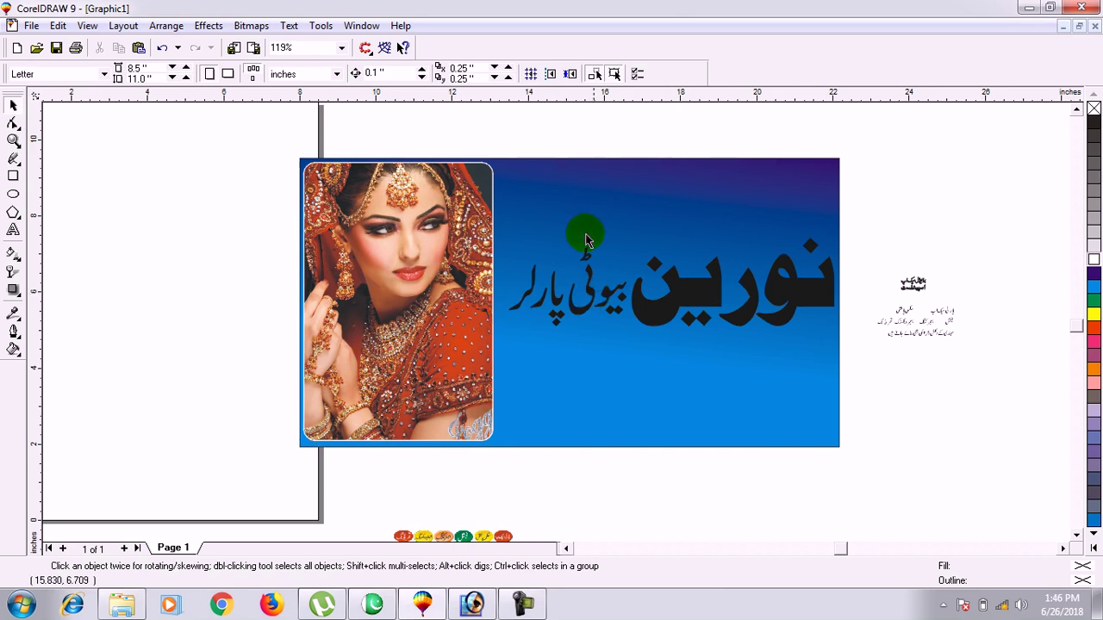
# - Stretch the large black heading to about 8.79 × 2.39 inches beside the photo and move it slightly up the banner
pyautogui.moveTo(469, 131); pyautogui.dragTo(853, 358)
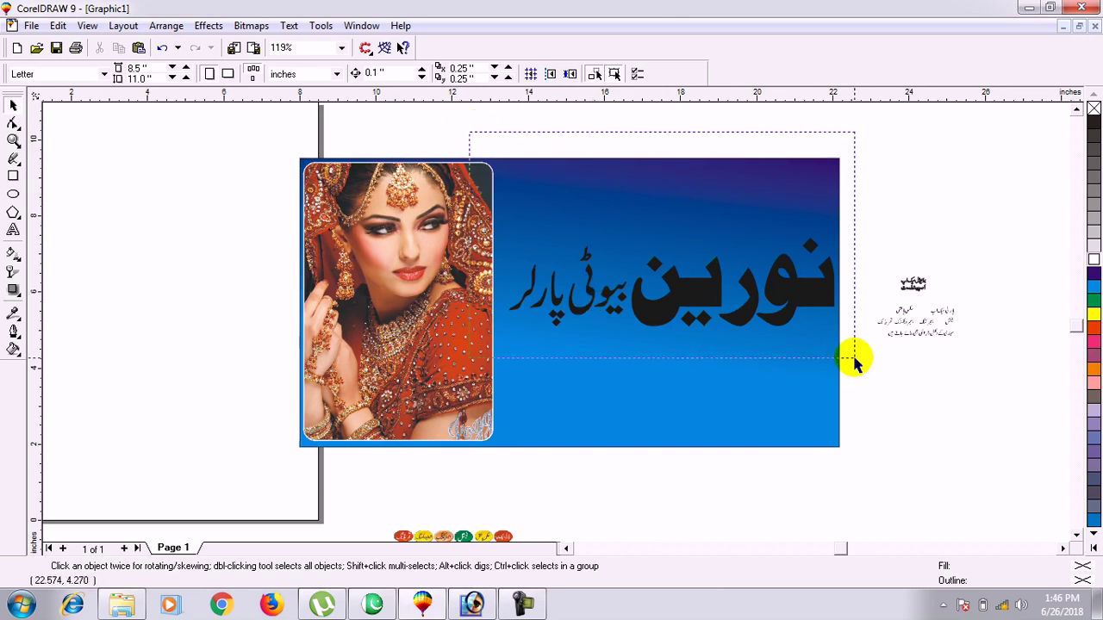
pyautogui.moveTo(502, 330); pyautogui.dragTo(492, 334)
pyautogui.click(545, 112)
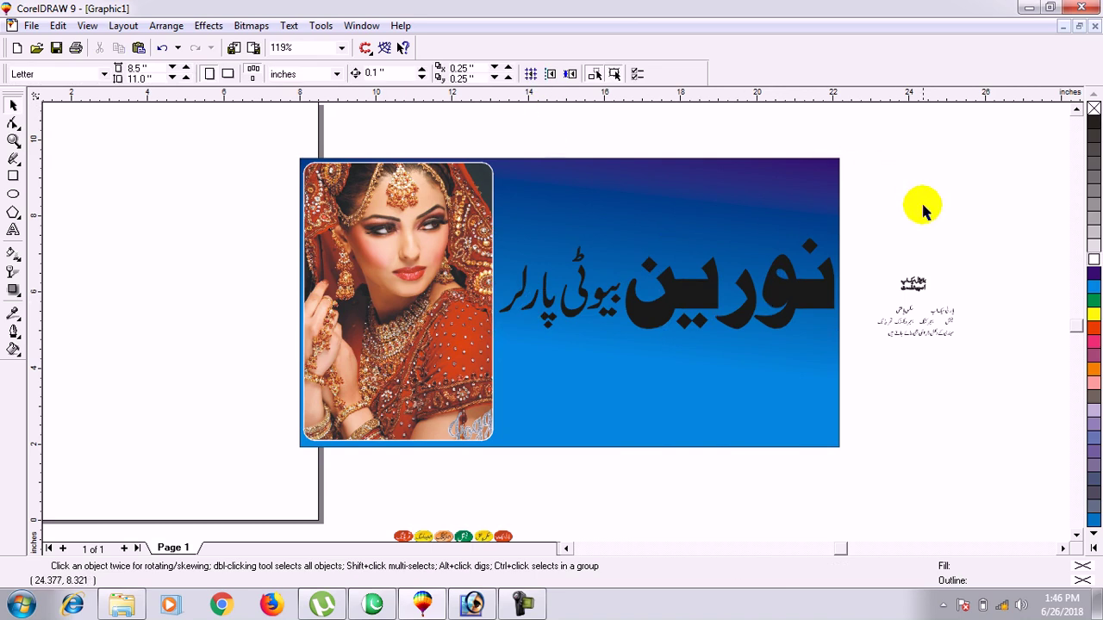
pyautogui.moveTo(540, 366); pyautogui.dragTo(487, 352)
pyautogui.click(606, 132)
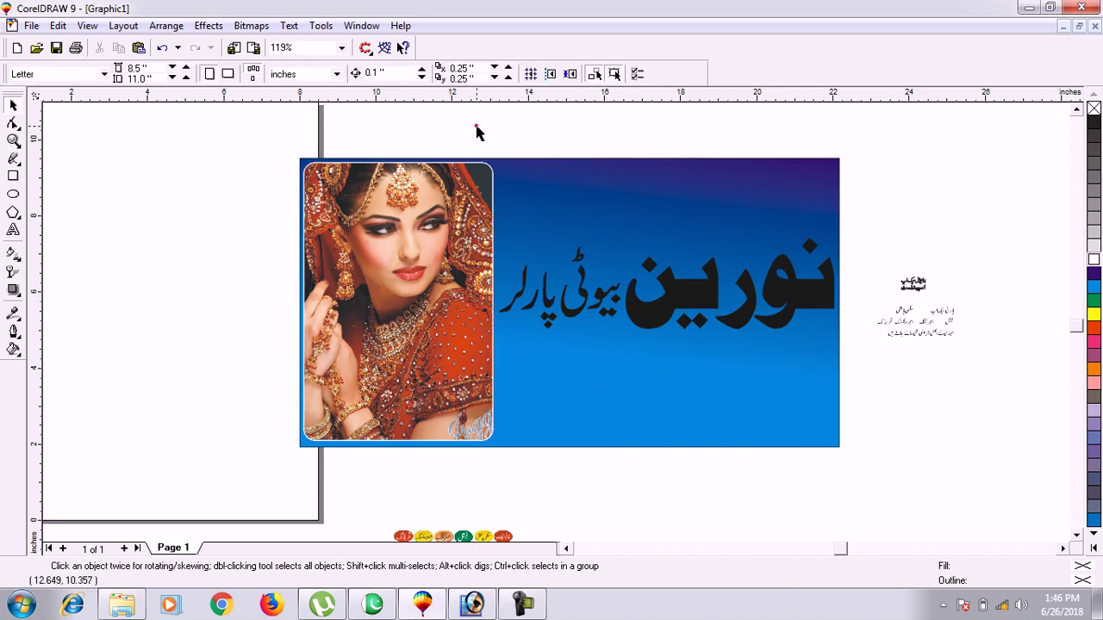
pyautogui.click(832, 374)
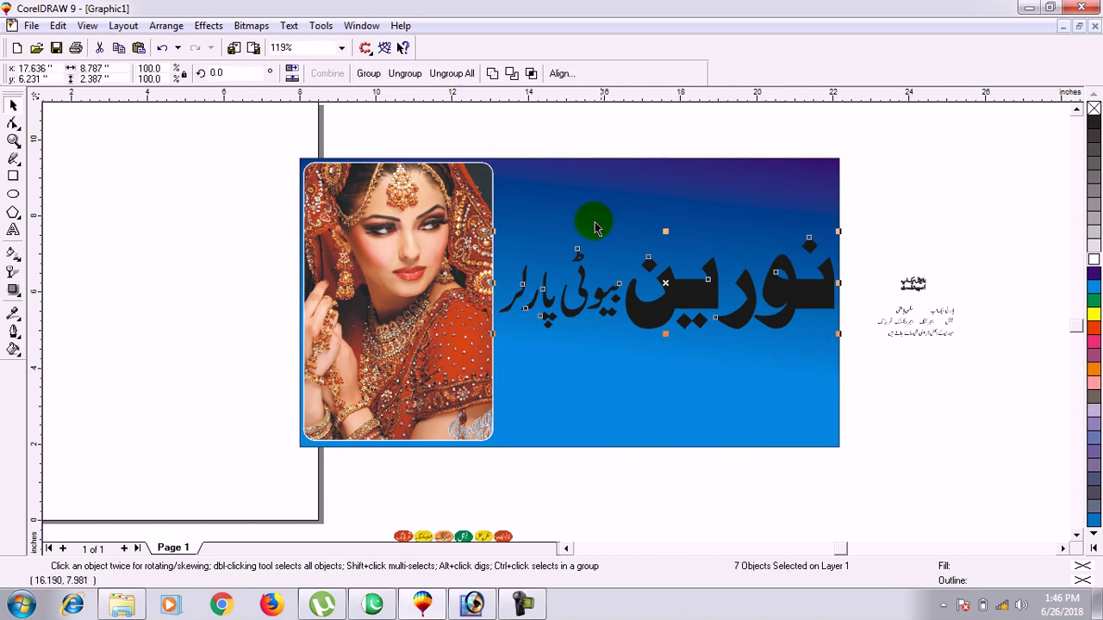
pyautogui.moveTo(668, 285); pyautogui.dragTo(666, 260)
pyautogui.click(919, 115)
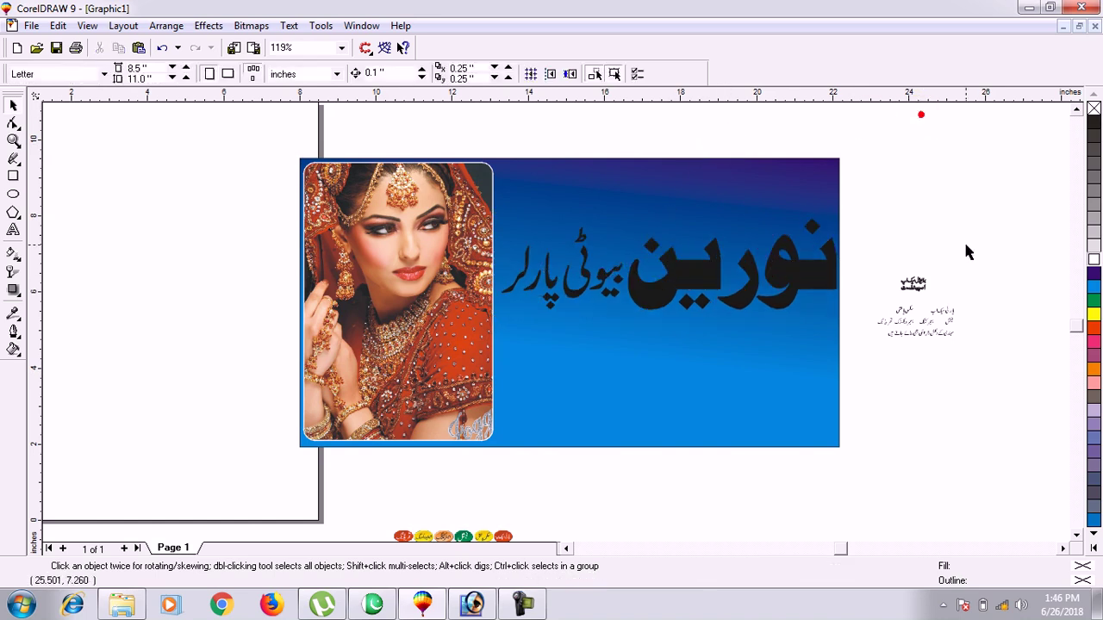
# - Move the two-line bridal makeup specialist text above the heading and enlarge it to about 2.87 × 1.72 inches
pyautogui.moveTo(913, 284); pyautogui.dragTo(720, 248)
pyautogui.moveTo(652, 203); pyautogui.dragTo(652, 207)
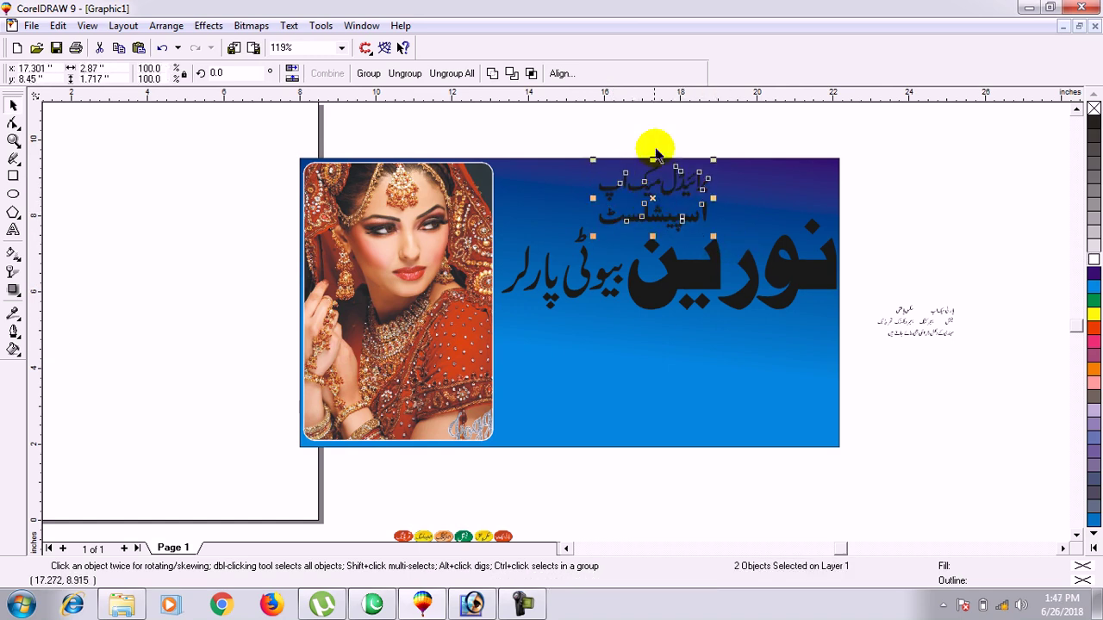
pyautogui.click(682, 139)
# - Fill both lines of the bridal makeup specialist text with yellow
pyautogui.click(679, 183)
pyautogui.click(681, 181)
pyautogui.keyDown('ctrl'); pyautogui.click(667, 216); pyautogui.keyUp('ctrl')
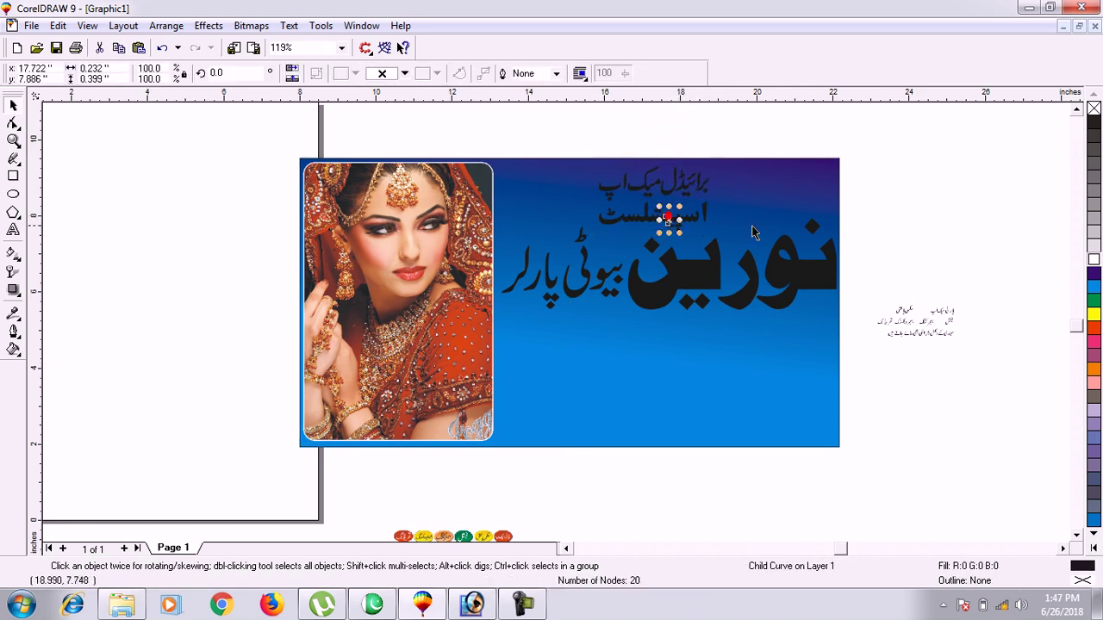
pyautogui.click(557, 135)
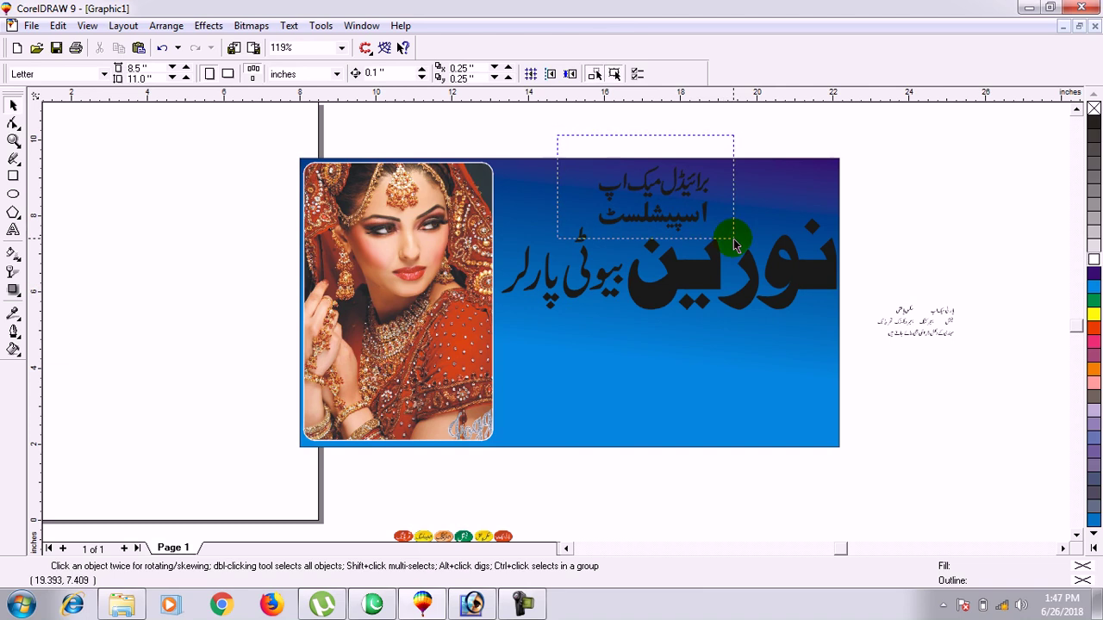
pyautogui.moveTo(734, 245); pyautogui.dragTo(1073, 274)
pyautogui.click(1093, 315)
pyautogui.click(689, 130)
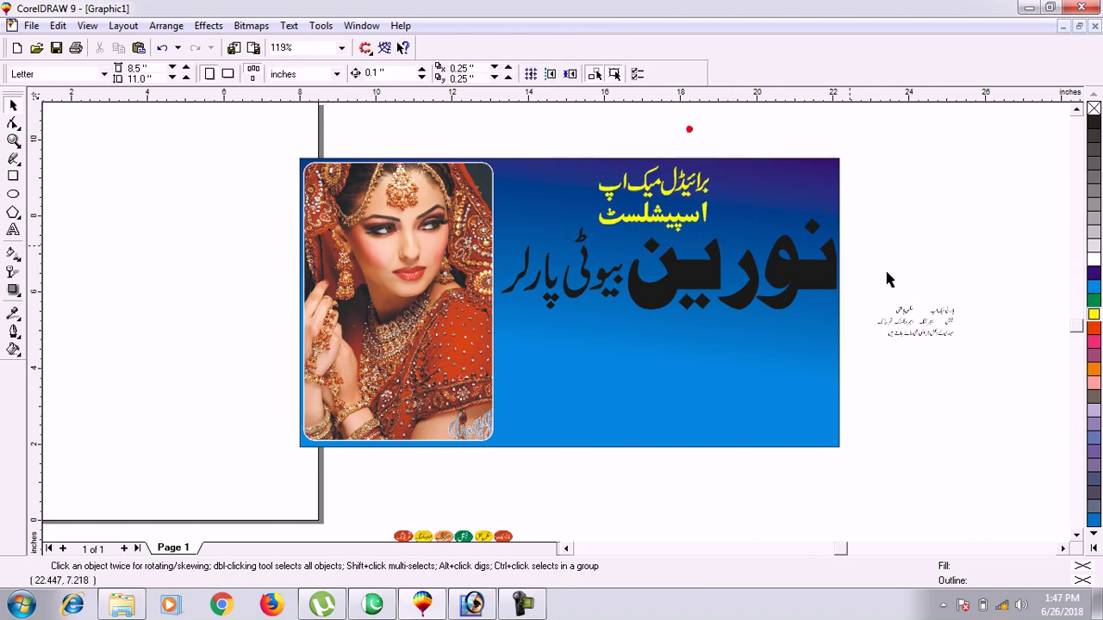
pyautogui.click(809, 277)
pyautogui.keyDown('ctrl'); pyautogui.click(601, 282); pyautogui.keyUp('ctrl')
pyautogui.click(469, 130)
pyautogui.click(259, 210)
pyautogui.moveTo(503, 318); pyautogui.dragTo(628, 339)
pyautogui.click(902, 184)
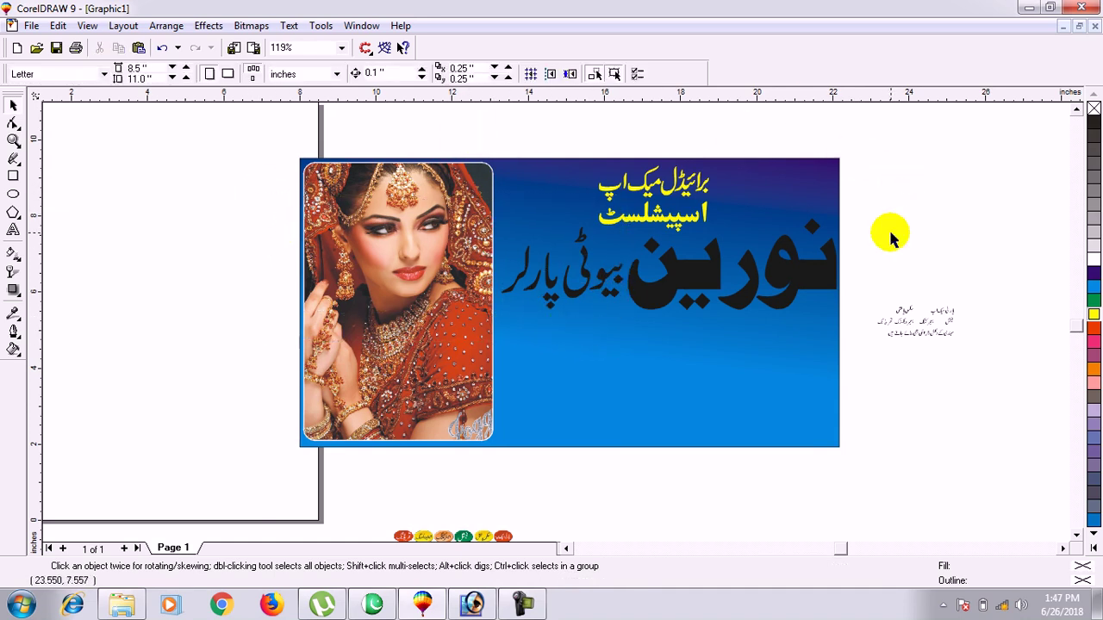
# - Save the drawing as "amina parlotr" in the "ambar beauty parlor" folder on the desktop
pyautogui.hotkey('ctrl', 's')
pyautogui.click(501, 212)
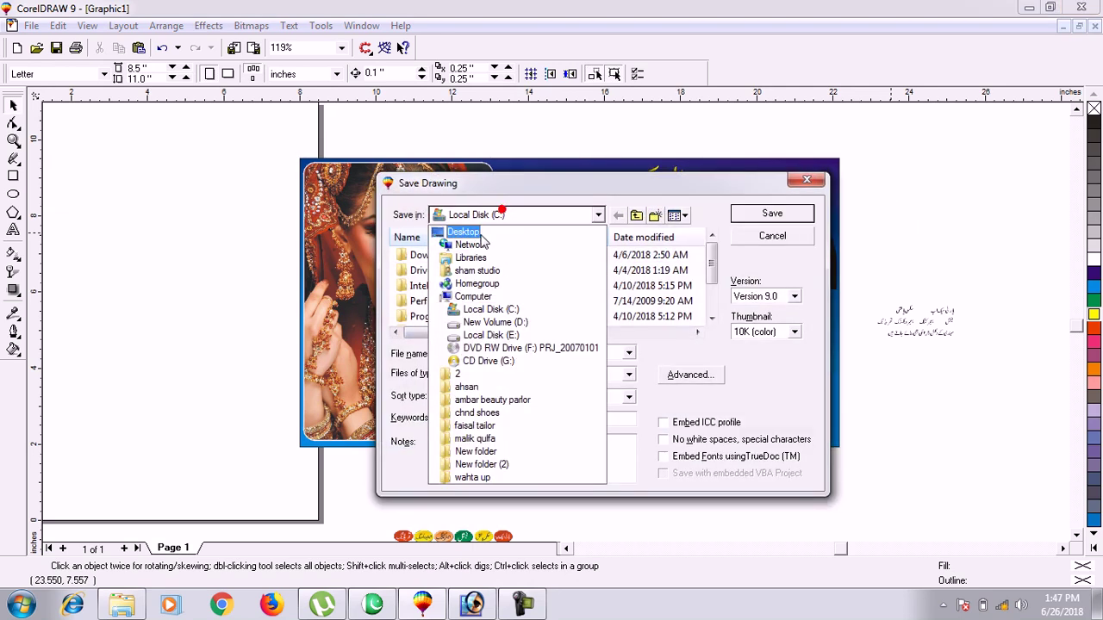
pyautogui.click(487, 232)
pyautogui.click(508, 298)
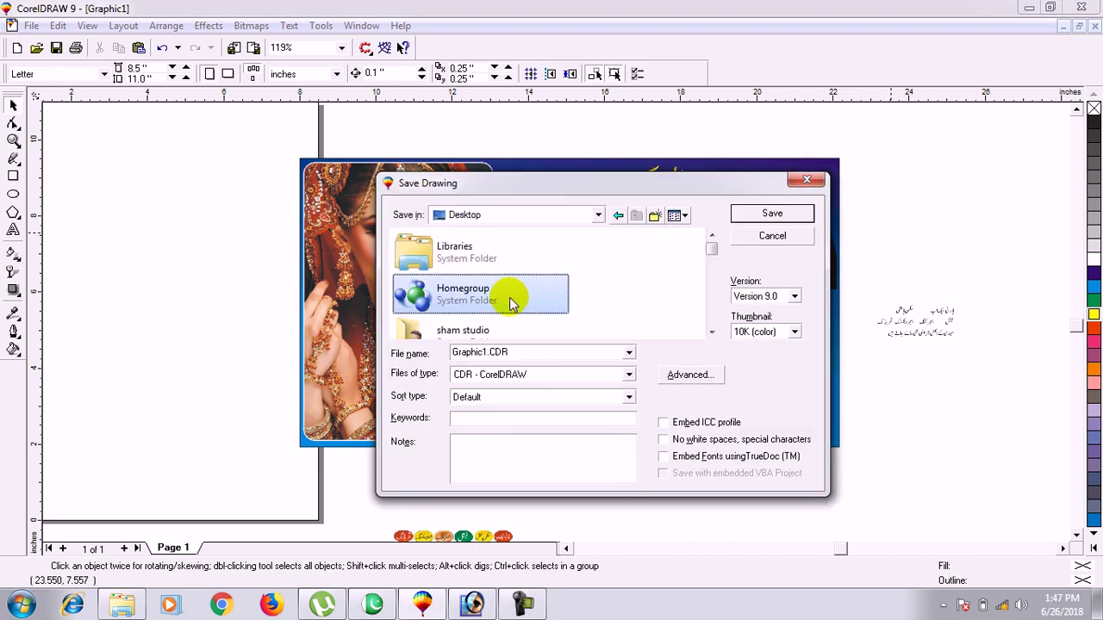
pyautogui.press('a')
pyautogui.doubleClick(517, 351)
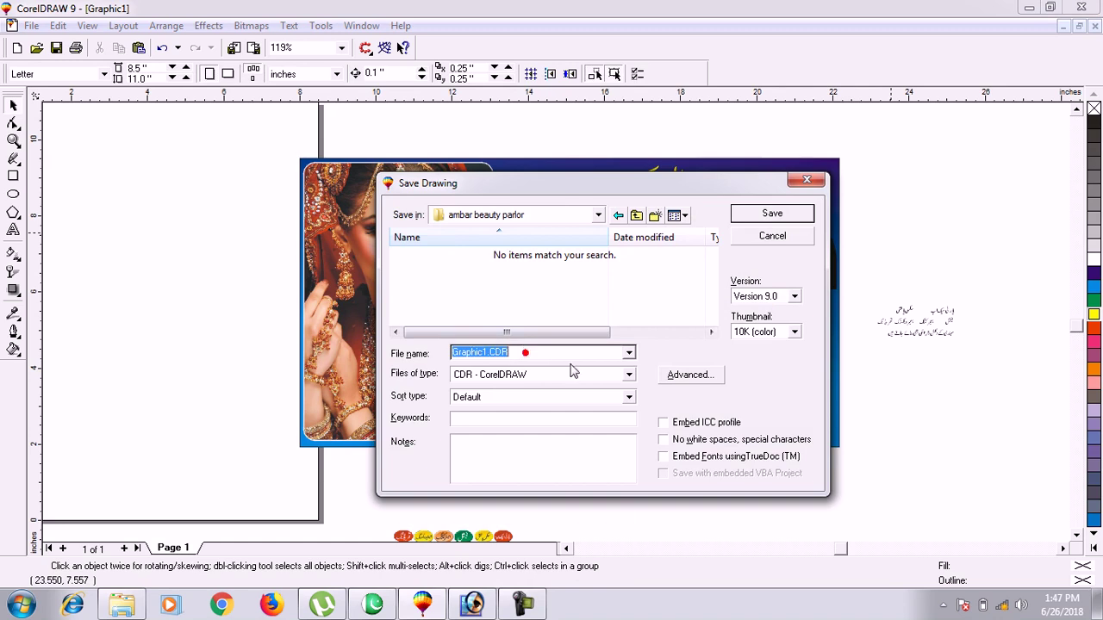
pyautogui.write('amina parlo')
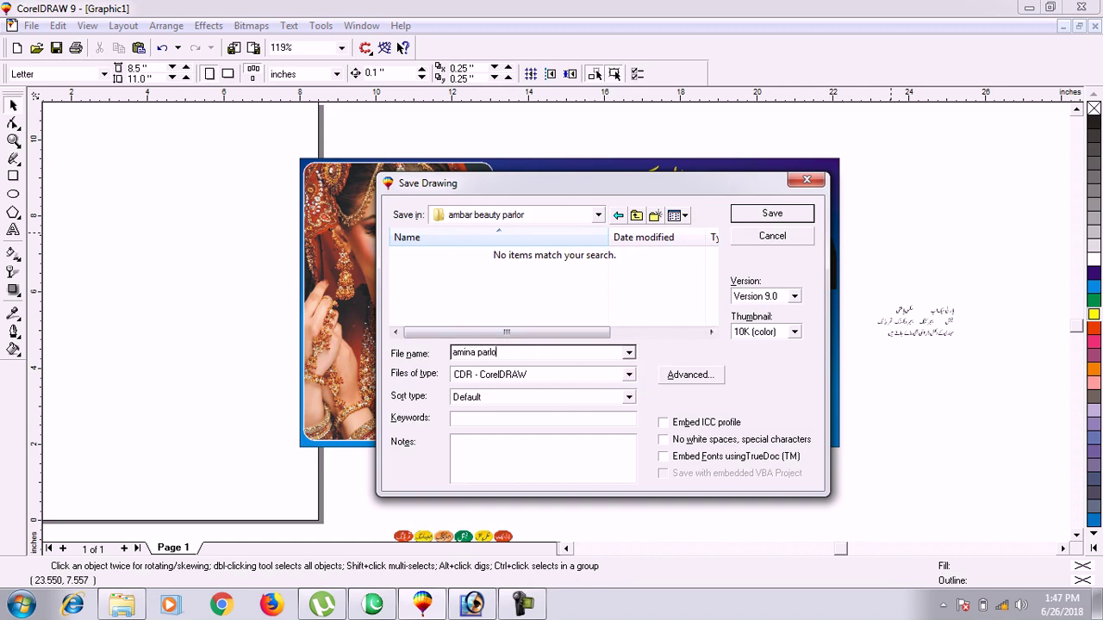
pyautogui.write('tr')
pyautogui.click(772, 213)
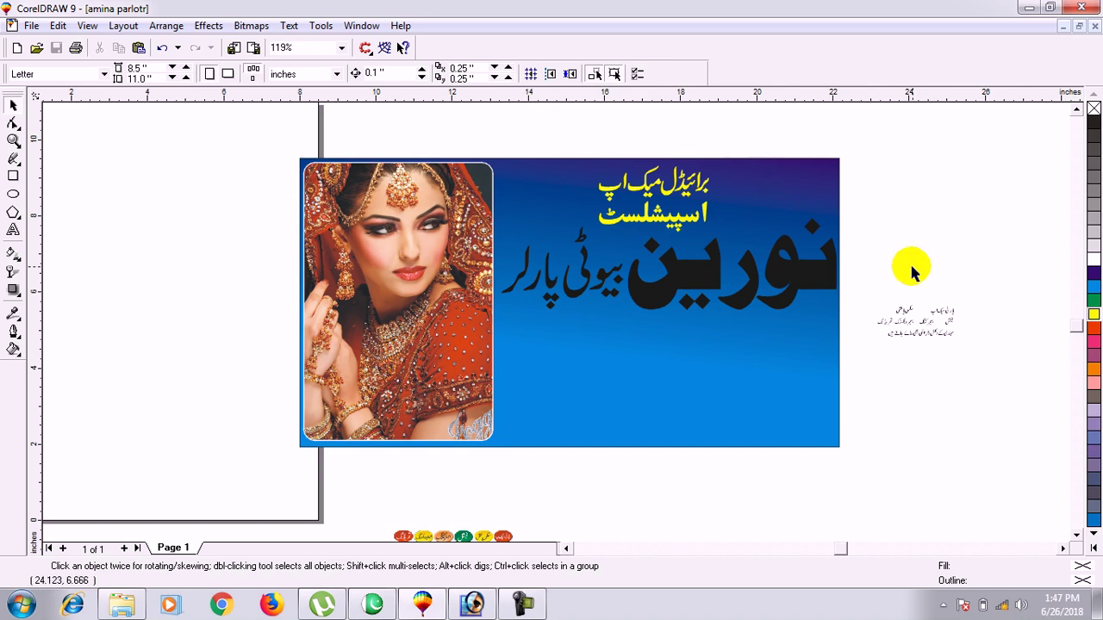
# - Move the row of six service ovals under the heading and enlarge it to about 8.79 × 0.97 inches
pyautogui.click(1076, 534)
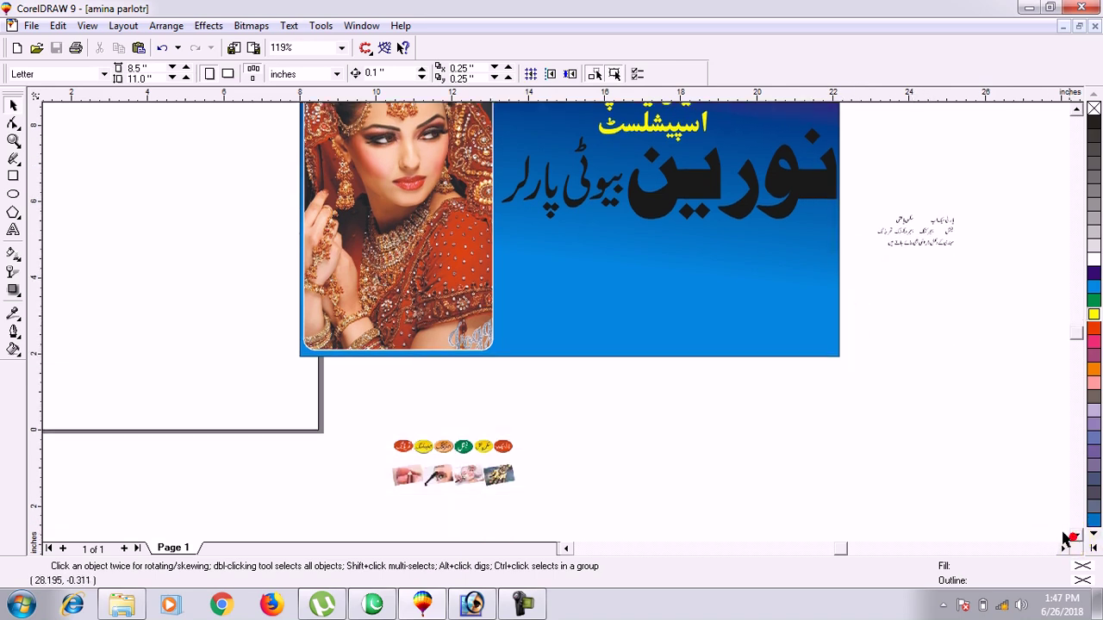
pyautogui.click(348, 405)
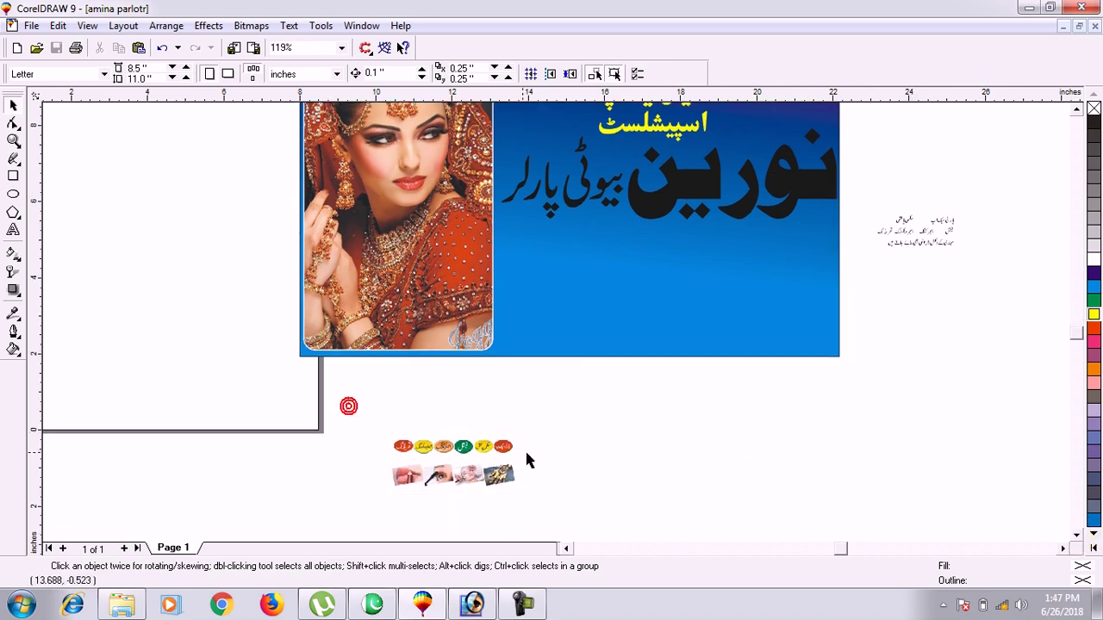
pyautogui.moveTo(508, 457); pyautogui.dragTo(526, 455)
pyautogui.moveTo(457, 447); pyautogui.dragTo(488, 297)
pyautogui.click(1077, 110)
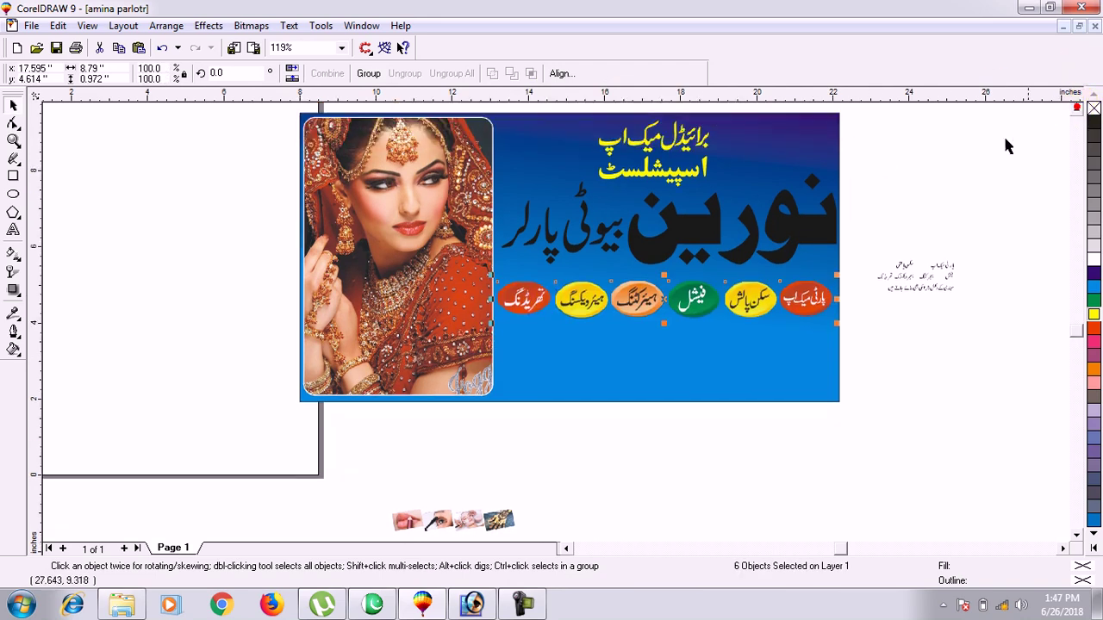
pyautogui.click(954, 181)
# - Shift the row of six service ovals slightly up toward the heading
pyautogui.press('F2')
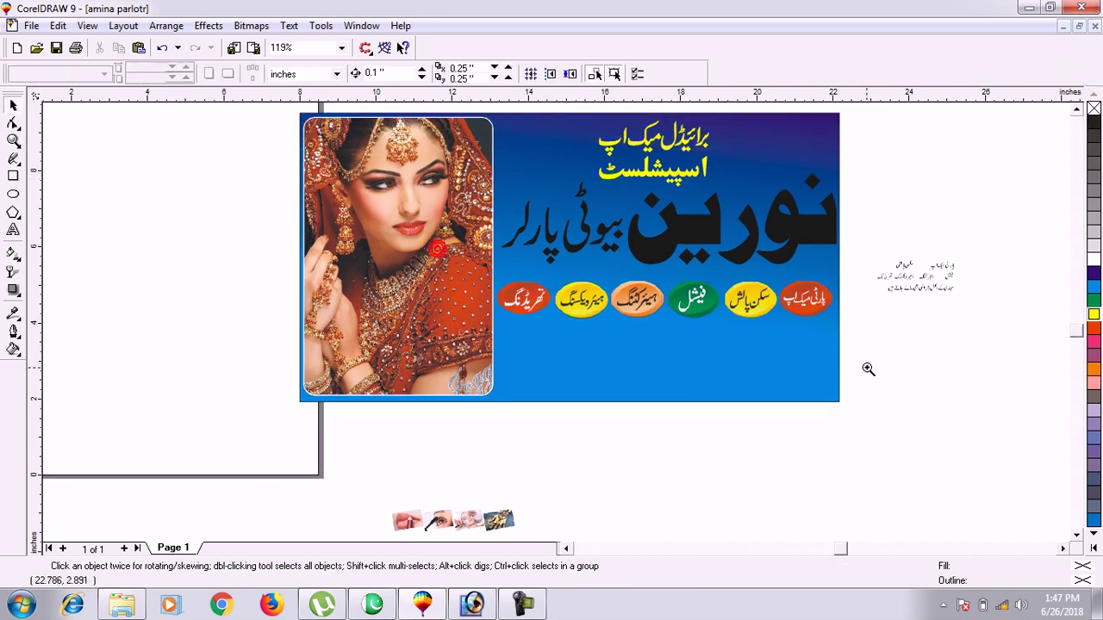
pyautogui.click(853, 365)
pyautogui.click(817, 303)
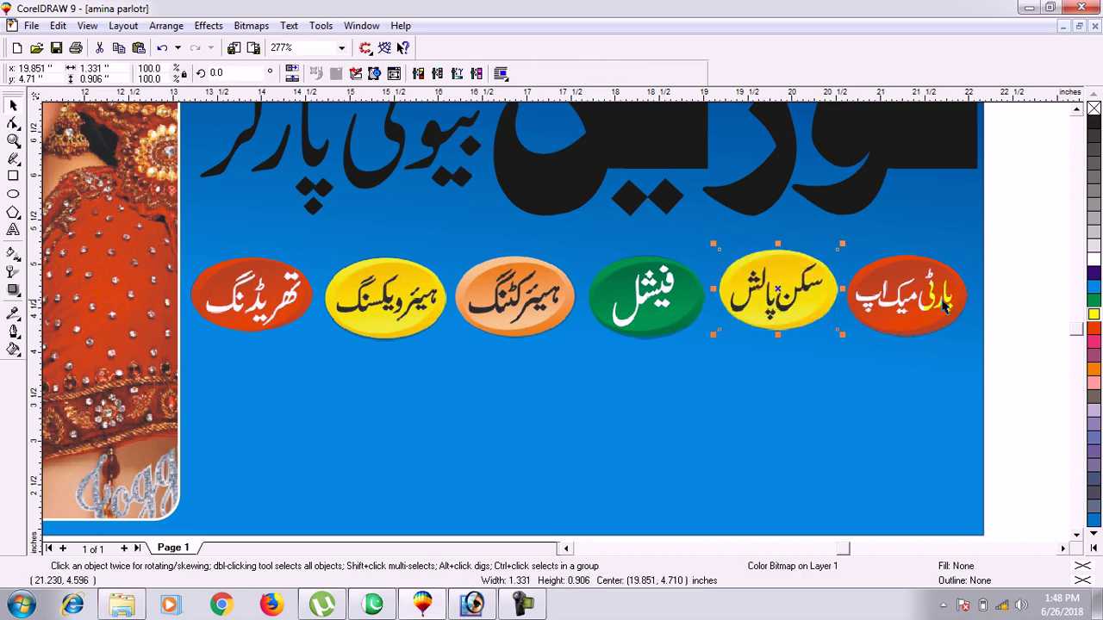
pyautogui.click(1017, 232)
pyautogui.hotkey('ctrl', 'shift', 'z')
pyautogui.moveTo(525, 316); pyautogui.dragTo(527, 308)
pyautogui.click(1040, 343)
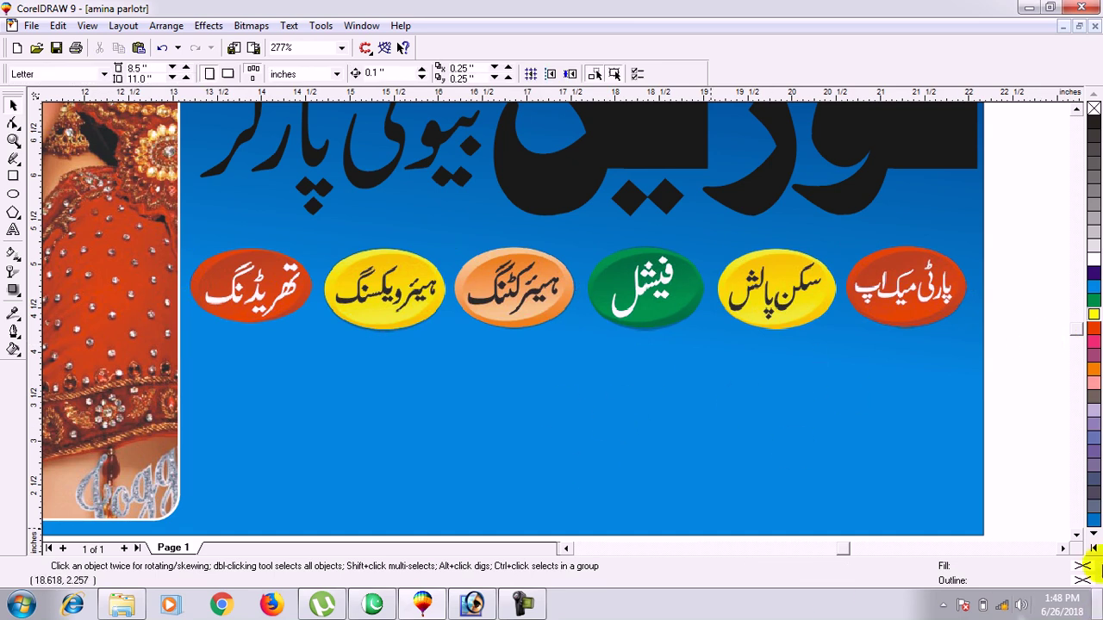
# - Draw an ellipse of about 1.42 × 0.91 inches below the service ovals, fill it green and remove its outline
pyautogui.click(13, 194)
pyautogui.moveTo(646, 377); pyautogui.dragTo(771, 459)
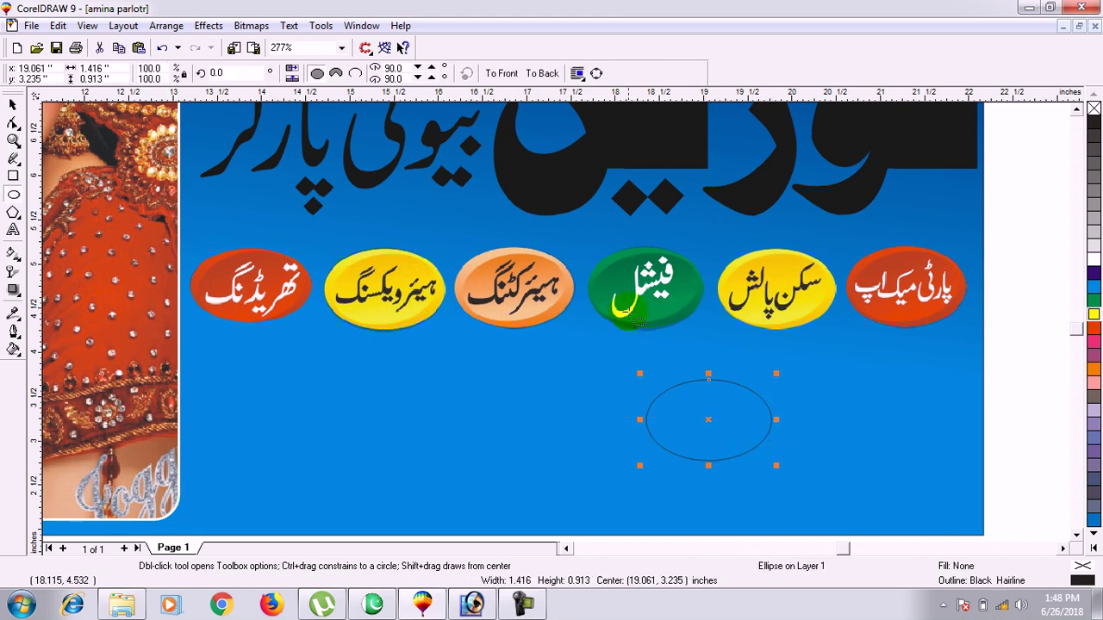
pyautogui.click(1093, 300)
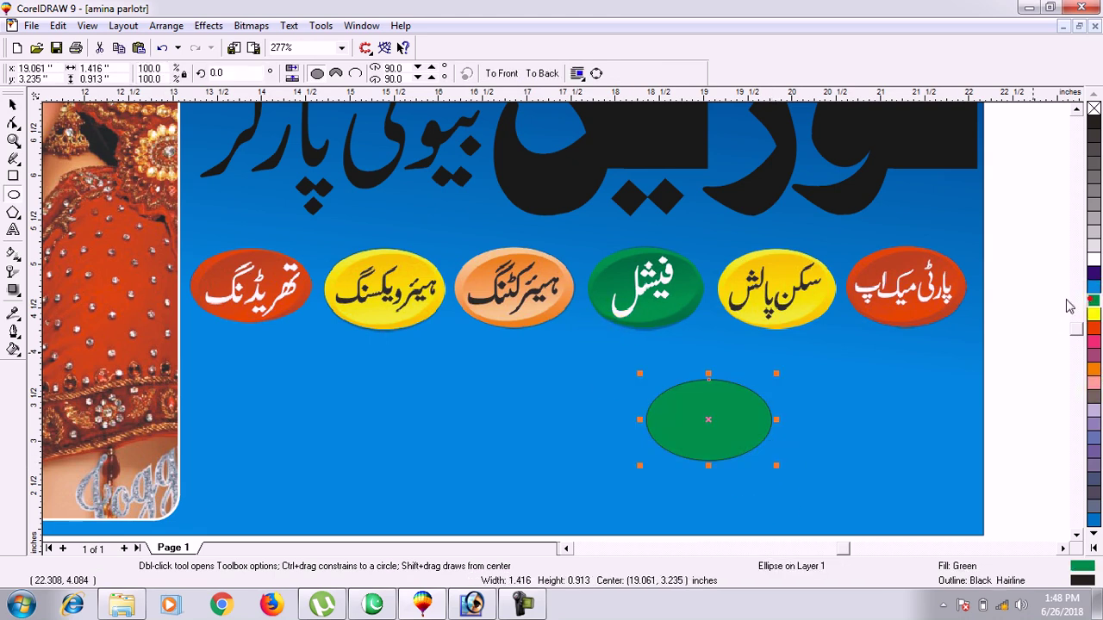
pyautogui.rightClick(1092, 108)
pyautogui.click(13, 105)
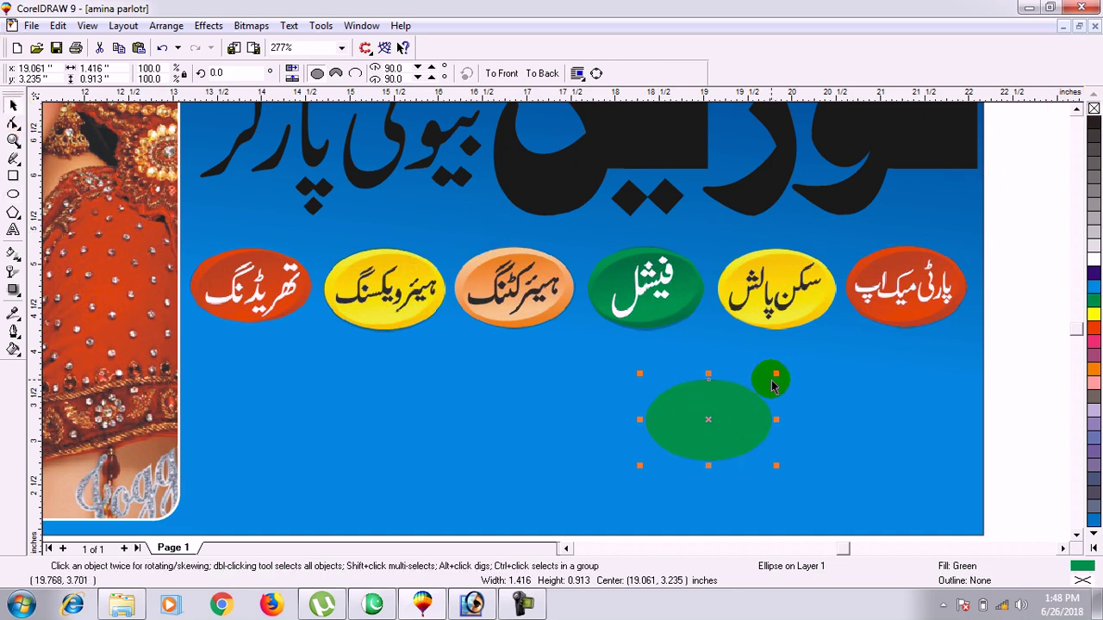
# - Extrude the green ellipse at depth 20 with its vanishing point just above and right of its center
pyautogui.click(13, 289)
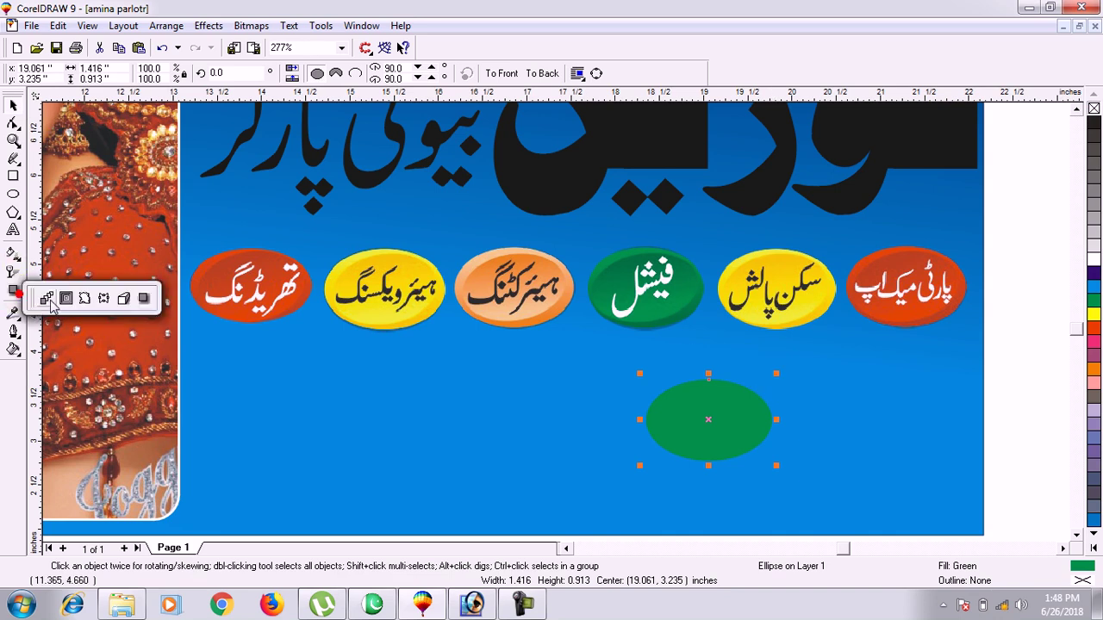
pyautogui.click(141, 302)
pyautogui.click(673, 435)
pyautogui.moveTo(709, 419); pyautogui.dragTo(726, 454)
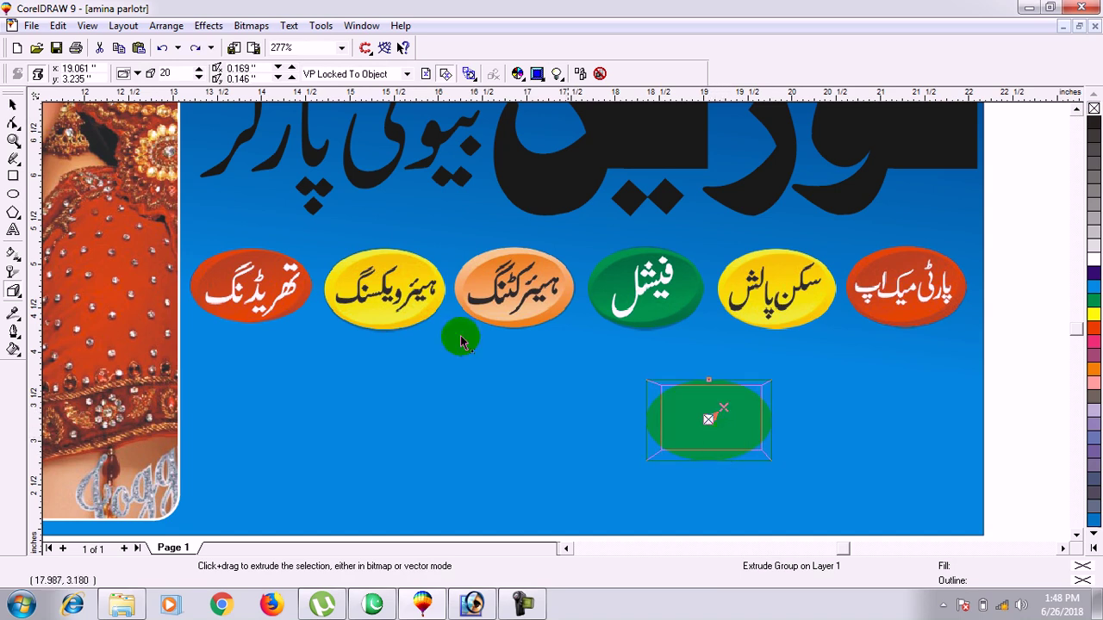
# - Try another extrusion type on the green ellipse, and remove the extrusion to get back the plain ellipse
pyautogui.click(135, 75)
pyautogui.click(155, 107)
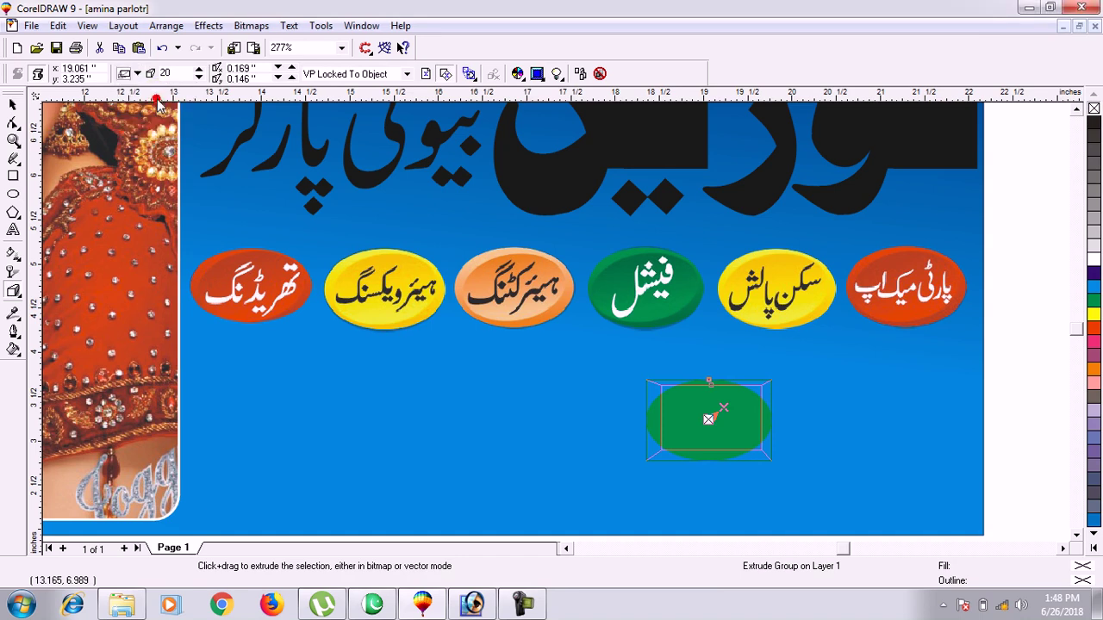
pyautogui.press('space')
pyautogui.click(709, 381)
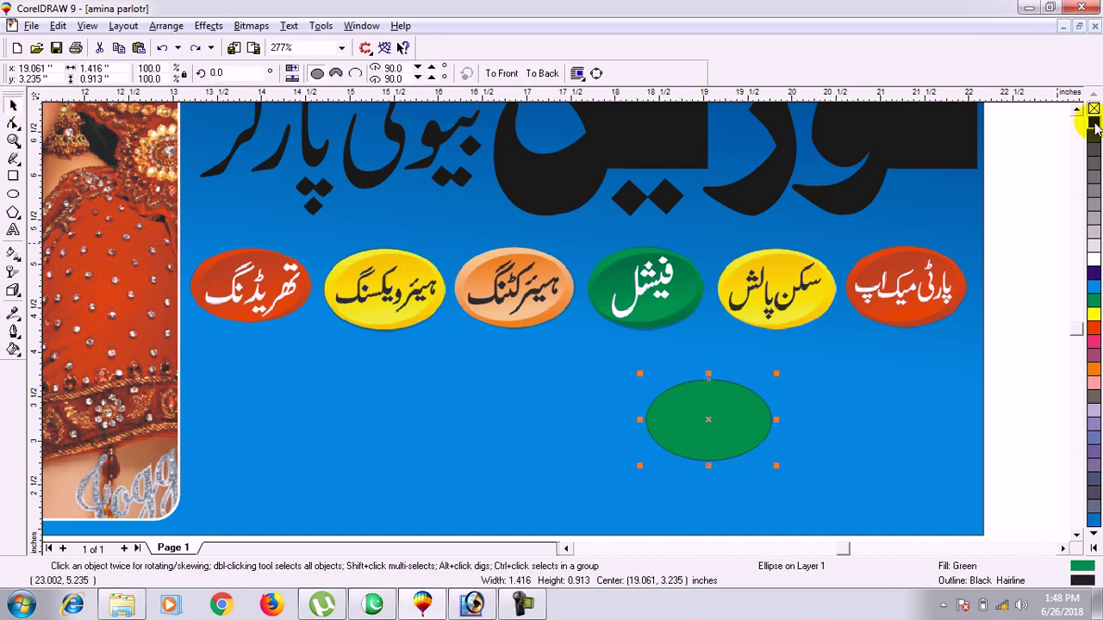
# - Remove the green ellipse's outline and make a smaller inner copy of about 1.17 × 0.83 inches, rotated about 16.5 degrees
pyautogui.moveTo(776, 373); pyautogui.dragTo(766, 377)
pyautogui.moveTo(767, 422)
pyautogui.mouseDown()
pyautogui.moveTo(768, 456)
pyautogui.moveTo(772, 442)
pyautogui.mouseUp()
pyautogui.click(711, 427)
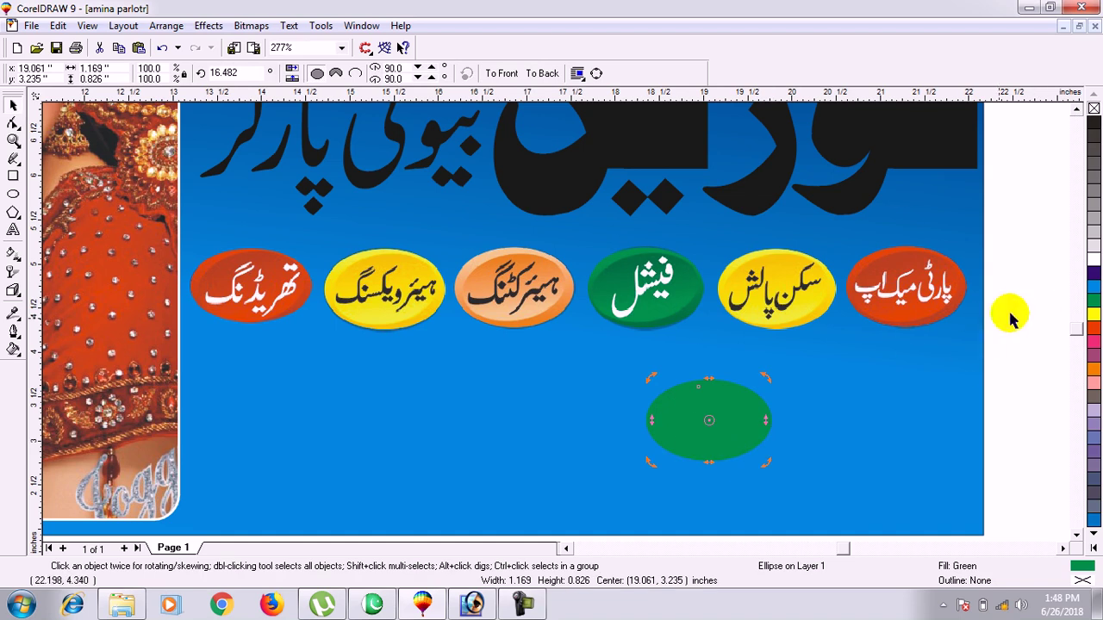
# - Apply a custom linear fountain fill running from teal green to green to the inner ellipse
pyautogui.press('F11')
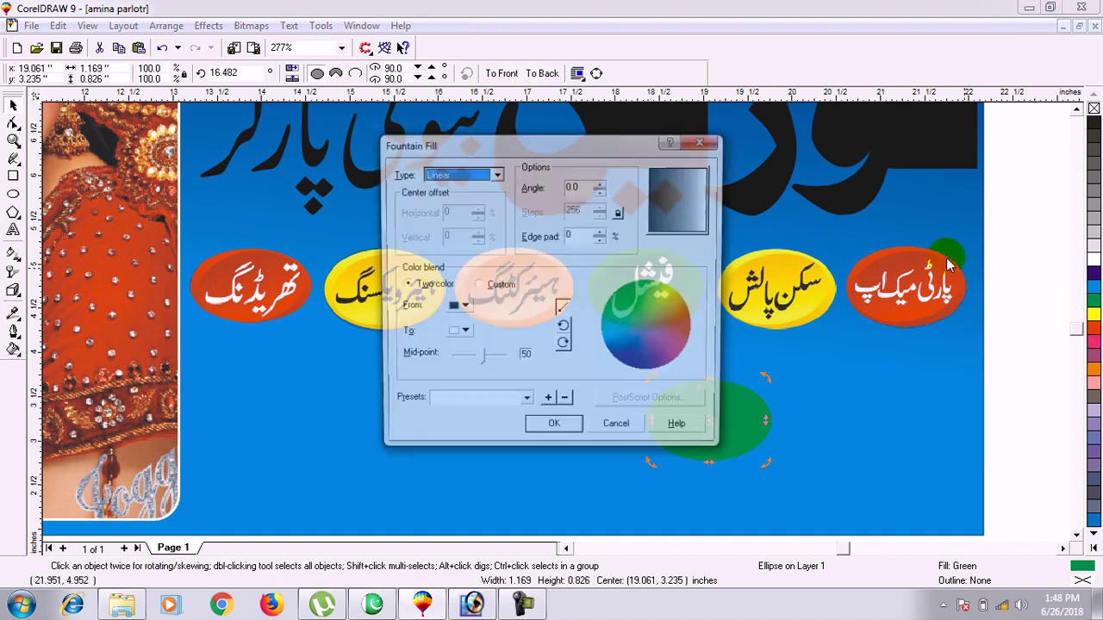
pyautogui.moveTo(512, 143); pyautogui.dragTo(328, 143)
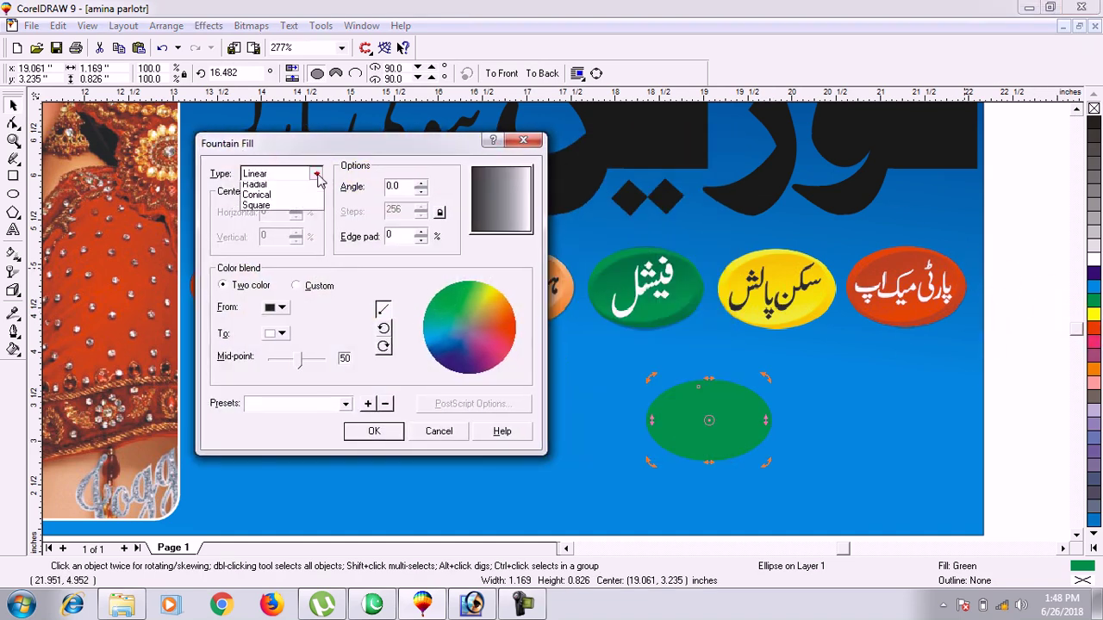
pyautogui.click(302, 286)
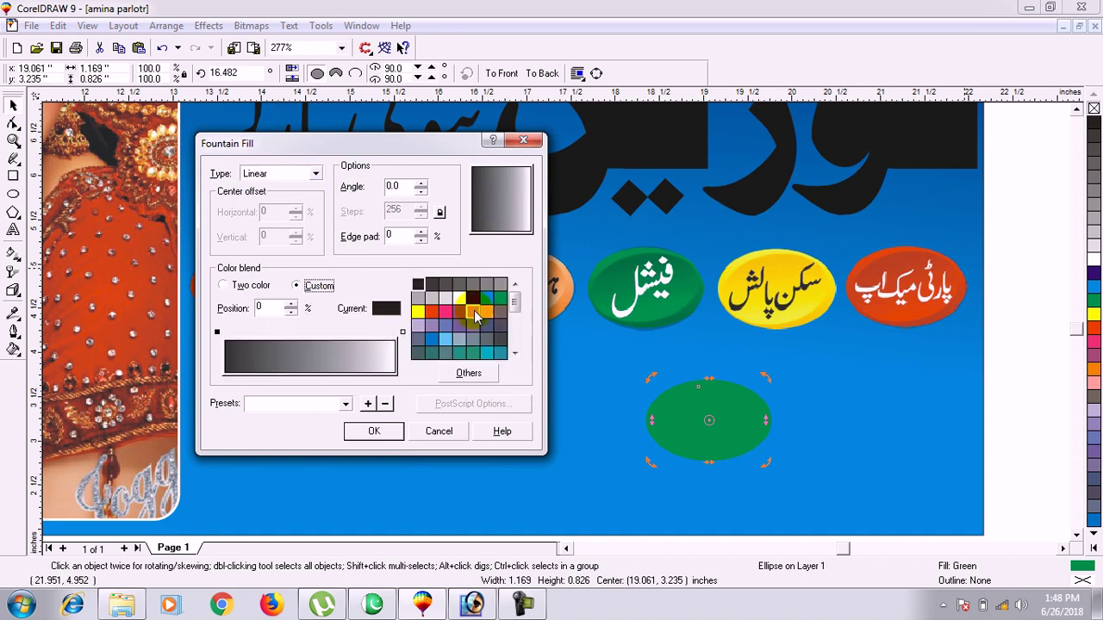
pyautogui.moveTo(500, 298); pyautogui.dragTo(517, 316)
pyautogui.click(398, 343)
pyautogui.click(401, 333)
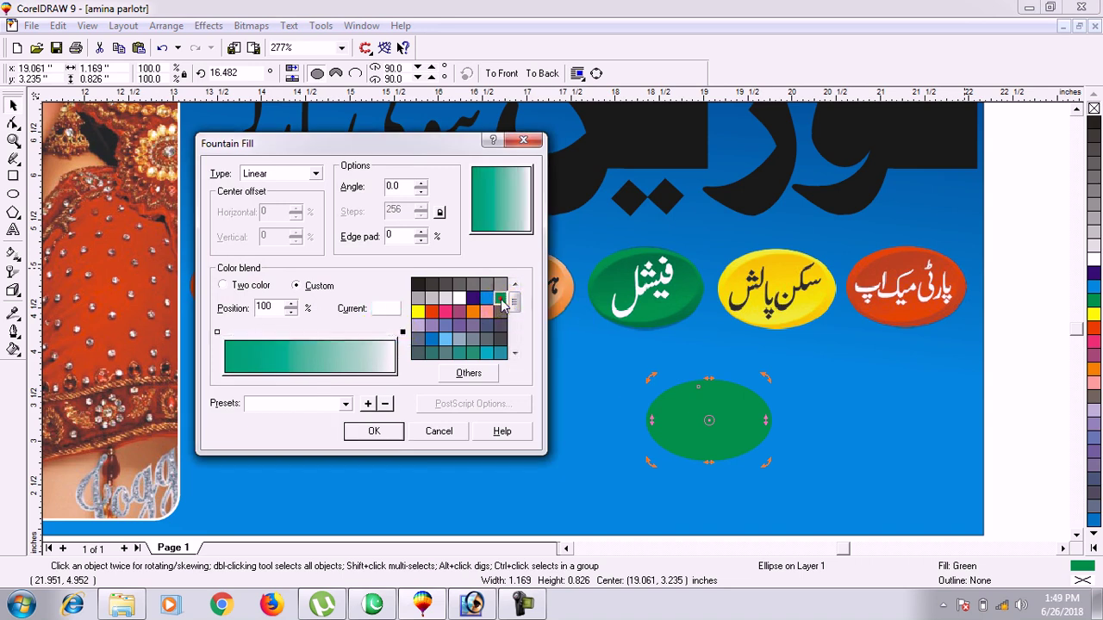
pyautogui.click(499, 299)
pyautogui.click(379, 435)
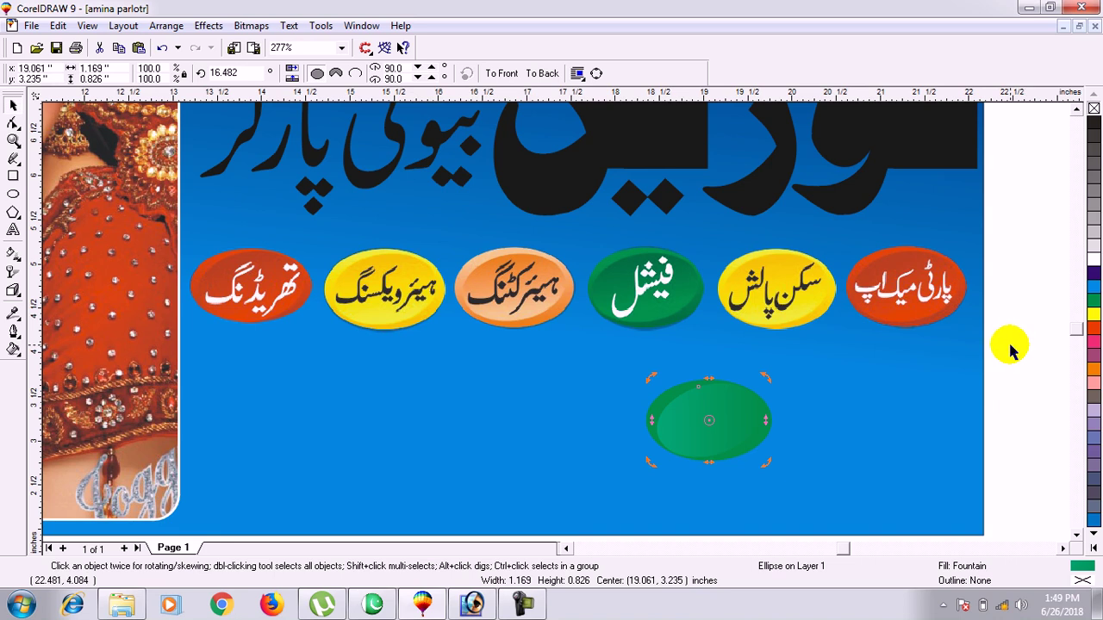
# - Change the start color of the inner ellipse's fountain fill to light yellow-green
pyautogui.press('F11')
pyautogui.moveTo(512, 138); pyautogui.dragTo(314, 179)
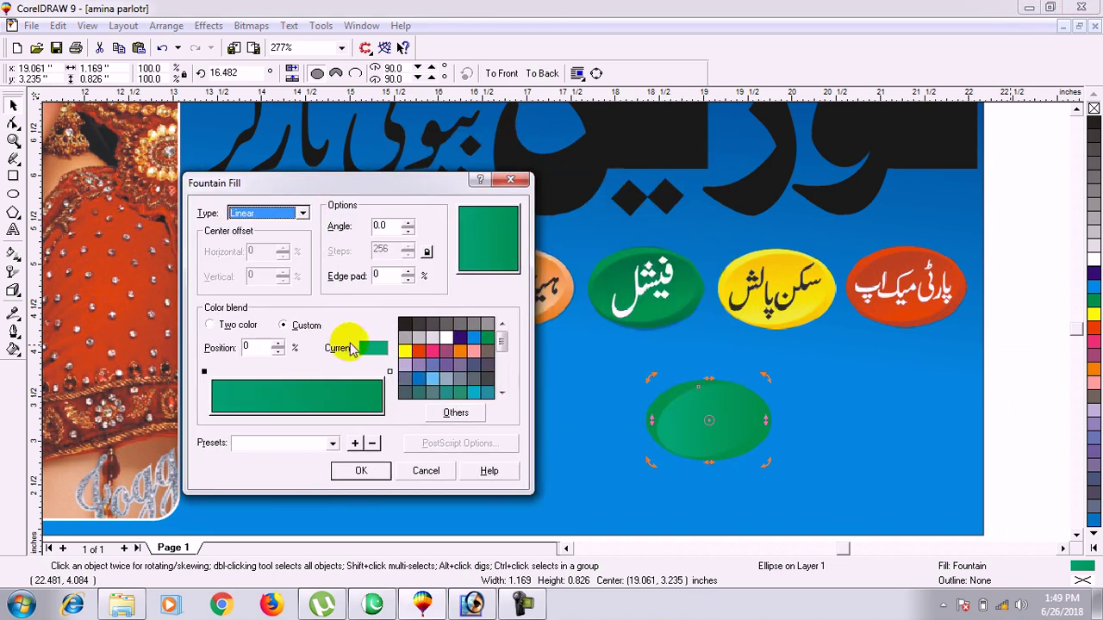
pyautogui.scroll(-3, 495, 342)
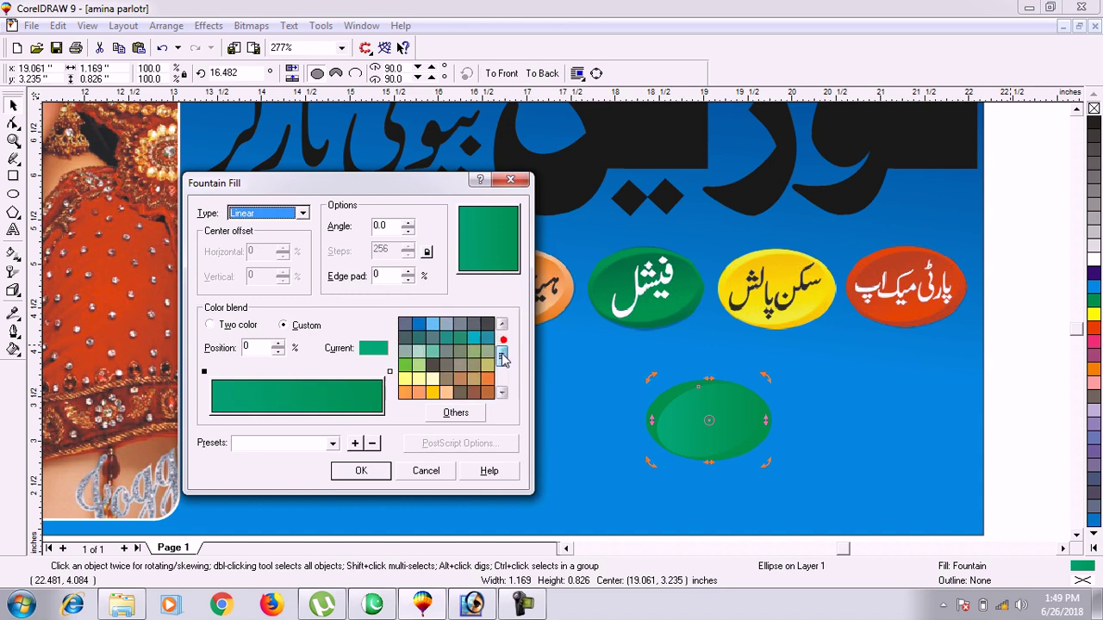
pyautogui.click(405, 364)
pyautogui.click(362, 472)
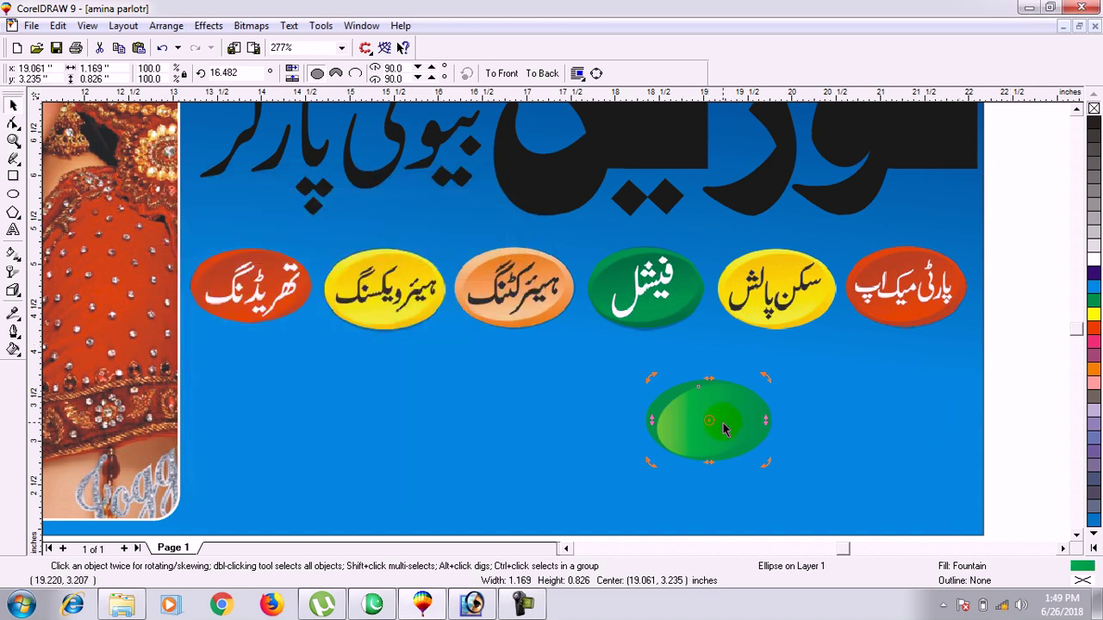
pyautogui.keyDown('shift'); pyautogui.click(677, 399); pyautogui.keyUp('shift')
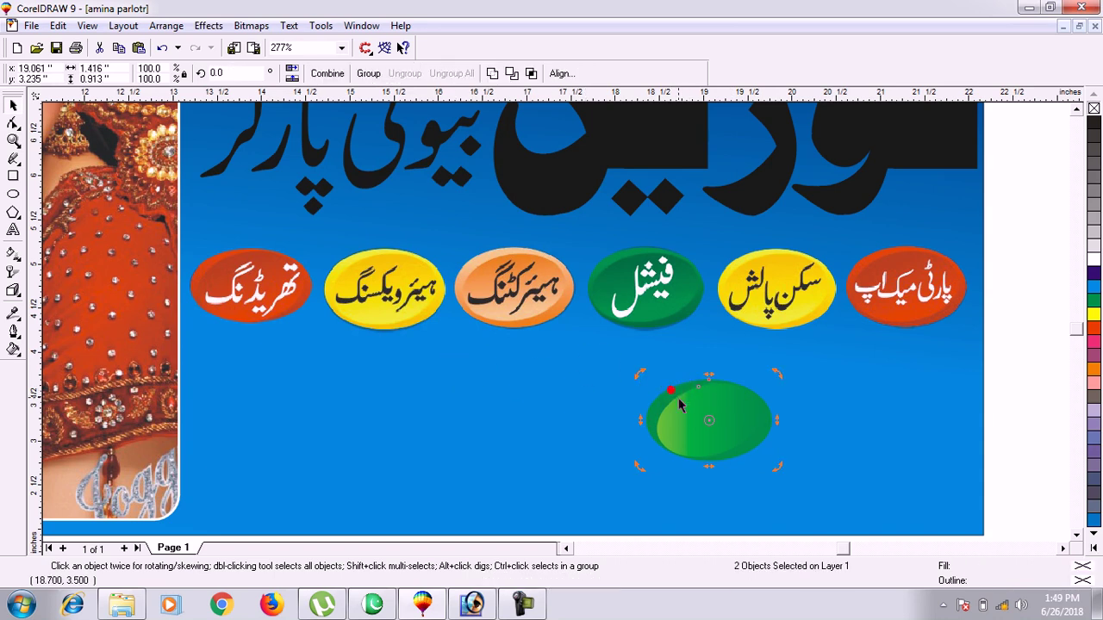
pyautogui.click(13, 290)
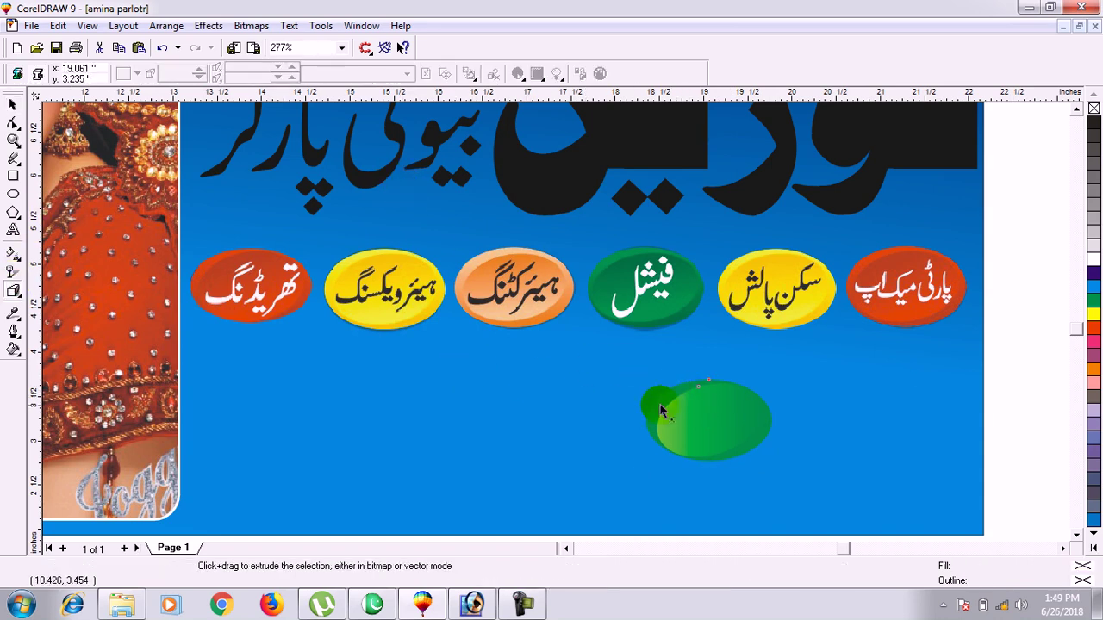
pyautogui.click(12, 104)
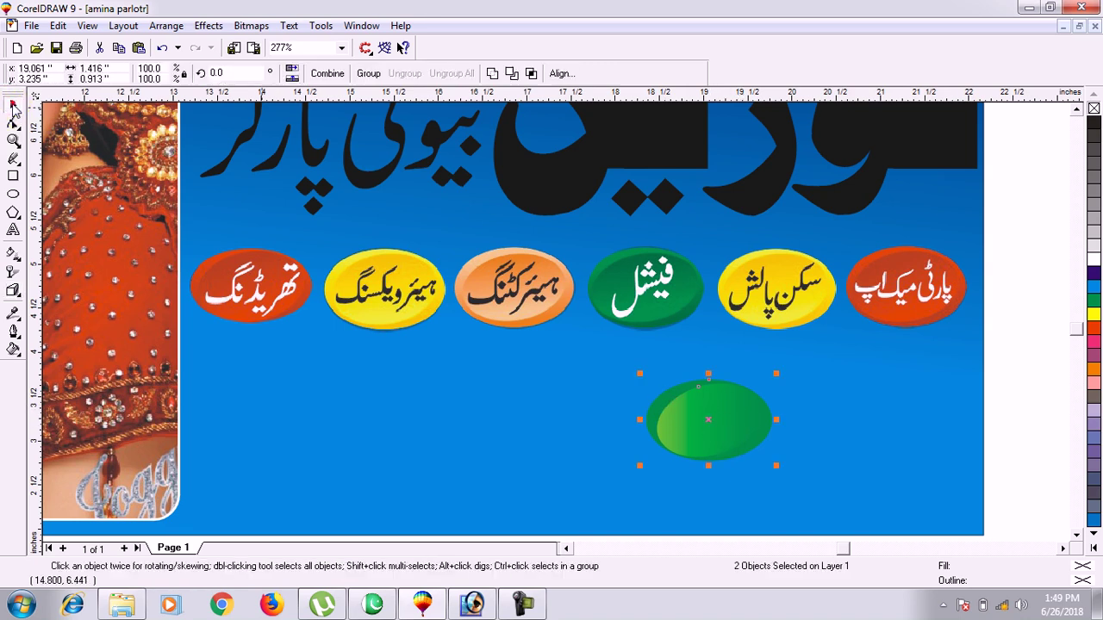
pyautogui.click(13, 291)
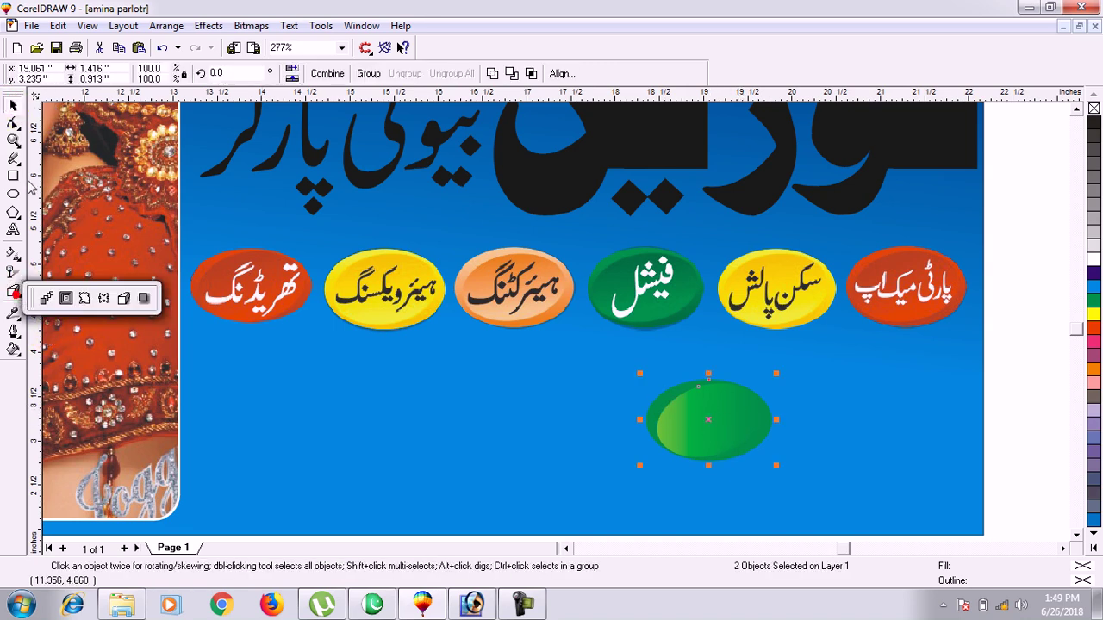
pyautogui.click(125, 299)
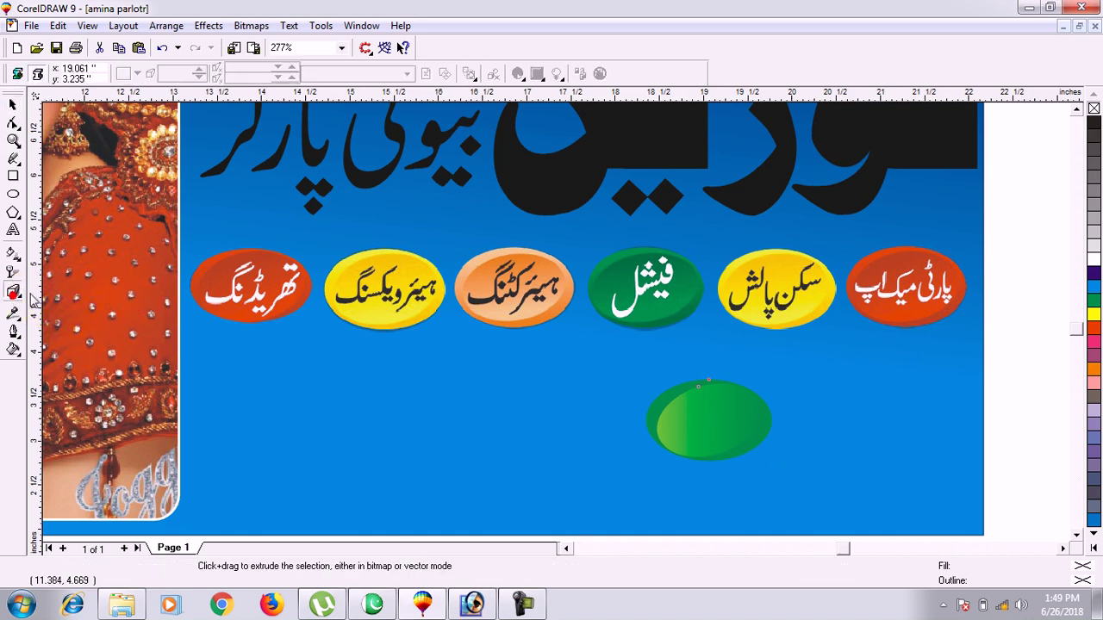
# - Try to apply an interactive contour to the inner ellipse, and undo it
pyautogui.click(13, 293)
pyautogui.click(67, 302)
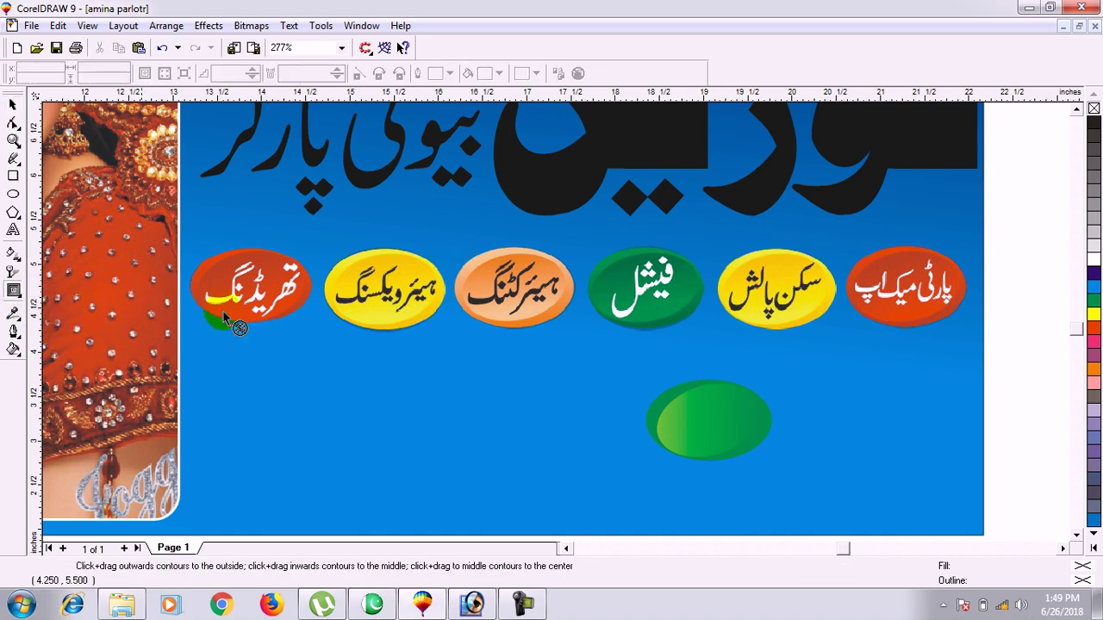
pyautogui.click(686, 412)
pyautogui.moveTo(677, 404); pyautogui.dragTo(770, 435)
pyautogui.hotkey('ctrl', 'z')
pyautogui.hotkey('ctrl', 'z')
pyautogui.hotkey('ctrl', 'shift', 'z')
pyautogui.hotkey('ctrl', 'z')
pyautogui.click(13, 104)
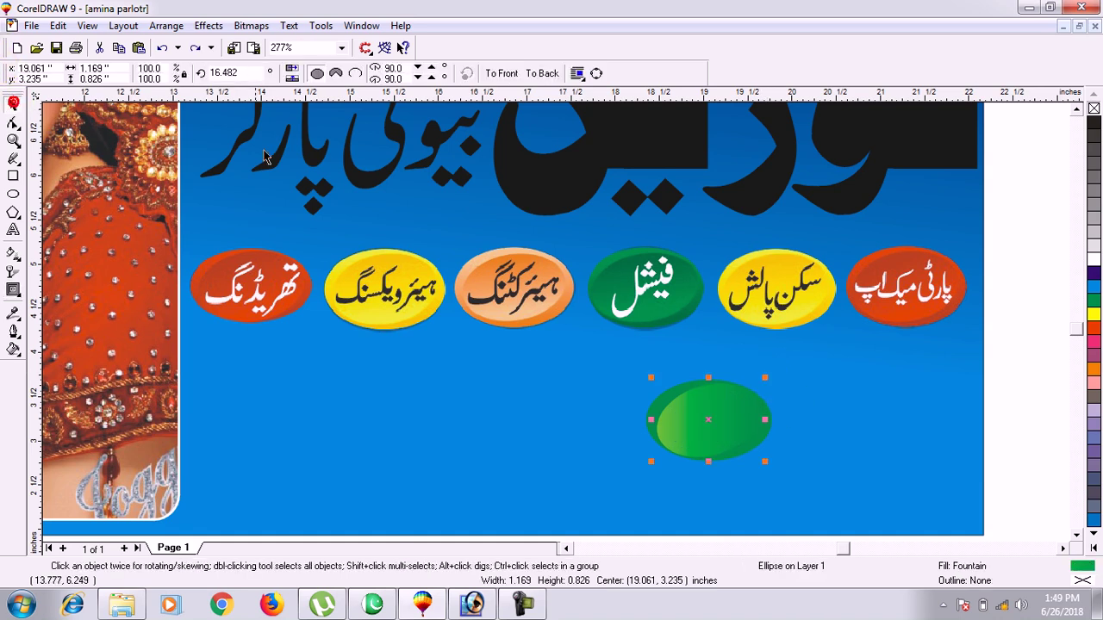
# - Delete both green ellipses below the service ovals and save the document
pyautogui.click(1018, 356)
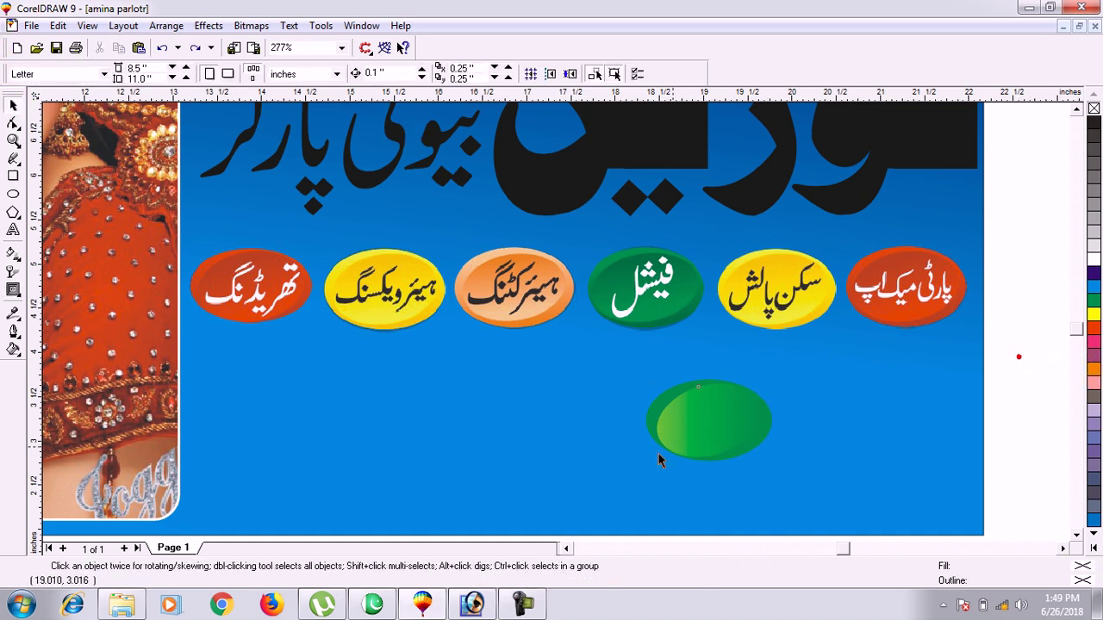
pyautogui.moveTo(810, 362); pyautogui.dragTo(608, 474)
pyautogui.press('Delete')
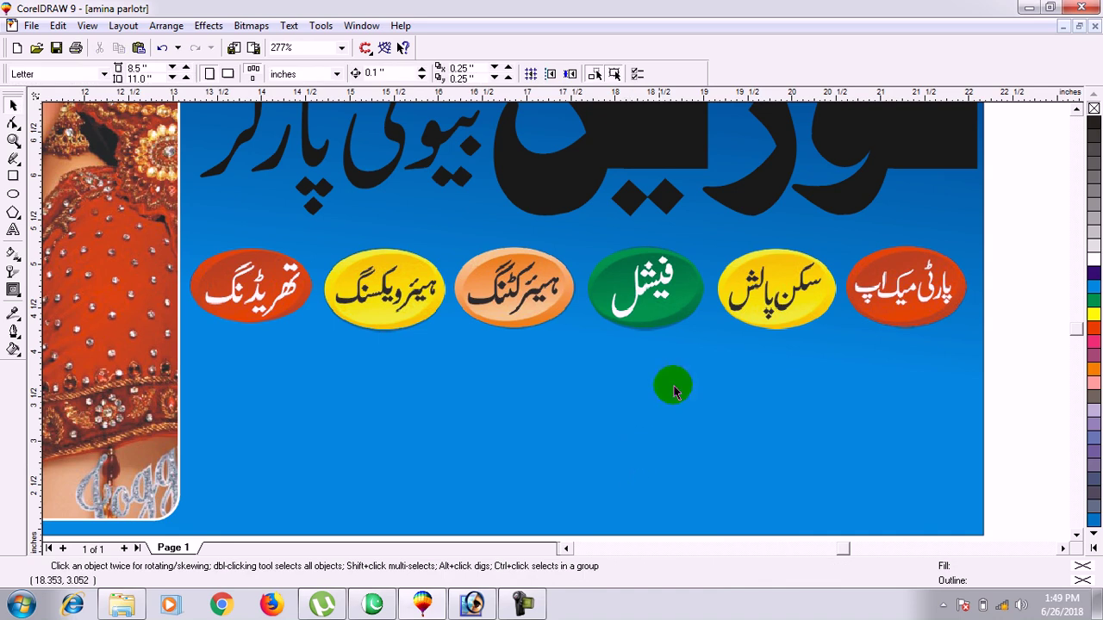
pyautogui.press('F4')
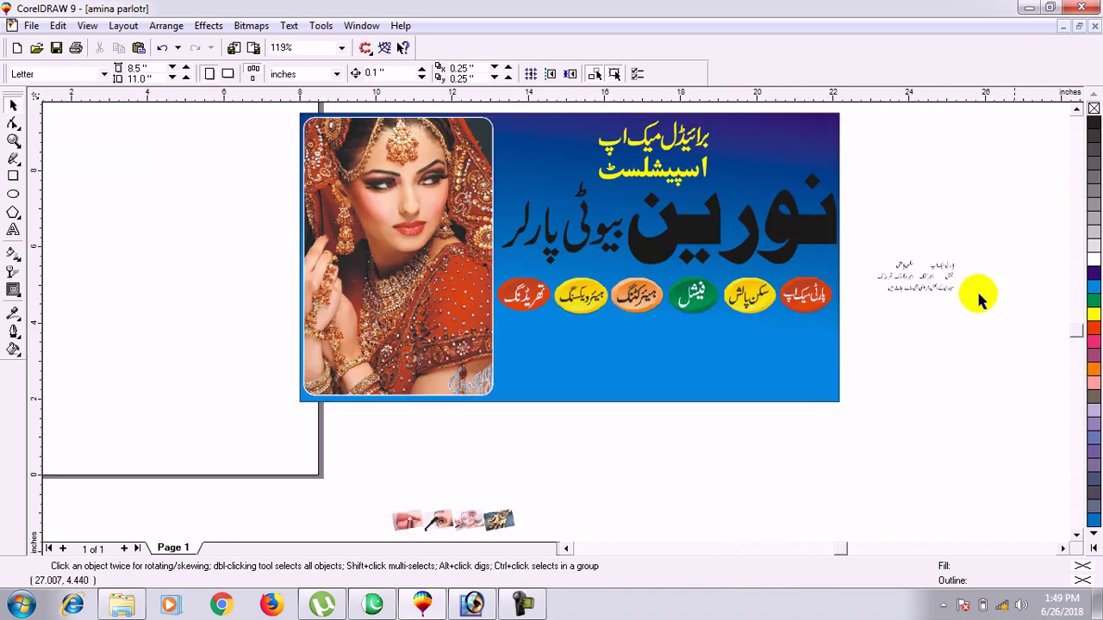
pyautogui.hotkey('ctrl', 's')
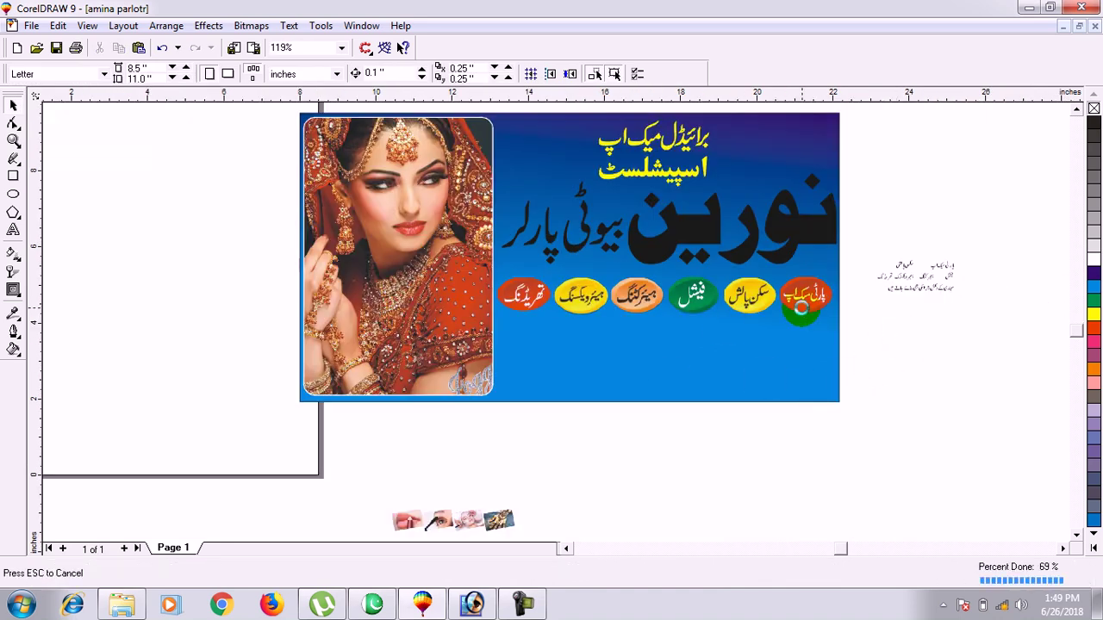
# - Move the four tilted makeup and mehndi photos from below the banner to under the service ovals and enlarge them
pyautogui.click(485, 523)
pyautogui.scroll(-3, 564, 492)
pyautogui.moveTo(574, 478); pyautogui.dragTo(379, 480)
pyautogui.moveTo(453, 442); pyautogui.dragTo(557, 303)
pyautogui.moveTo(626, 289); pyautogui.dragTo(883, 255)
pyautogui.click(1075, 110)
# - Enlarge the row of four photos to about 8.77 inches wide and fit it along the banner's lower edge
pyautogui.press('F2')
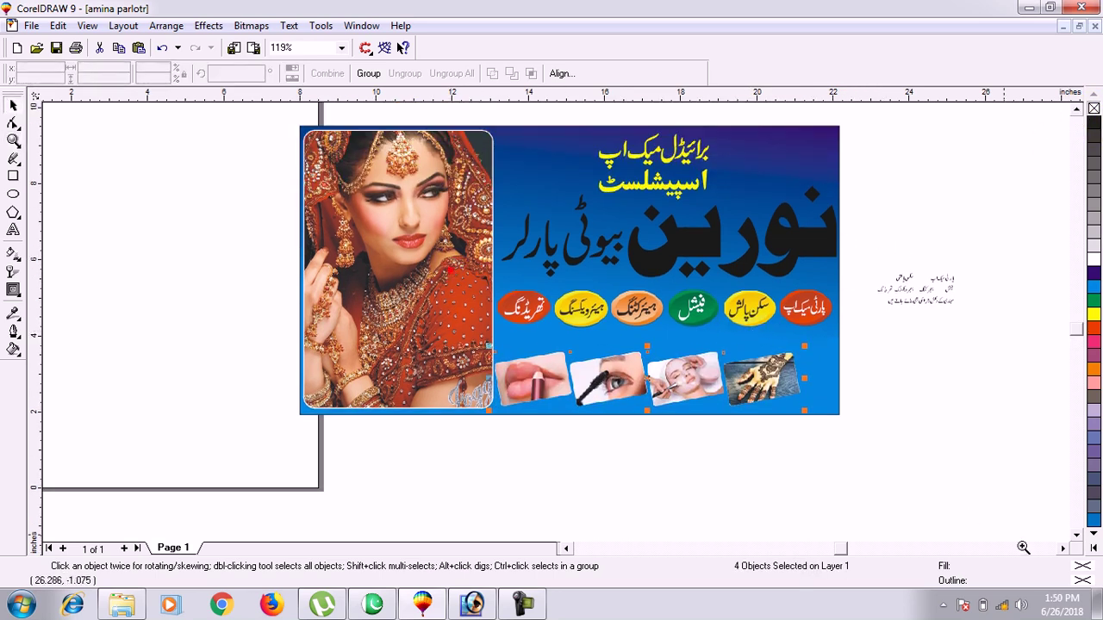
pyautogui.click(970, 519)
pyautogui.moveTo(657, 209); pyautogui.dragTo(692, 197)
pyautogui.moveTo(664, 241); pyautogui.dragTo(682, 291)
pyautogui.moveTo(627, 250); pyautogui.dragTo(624, 253)
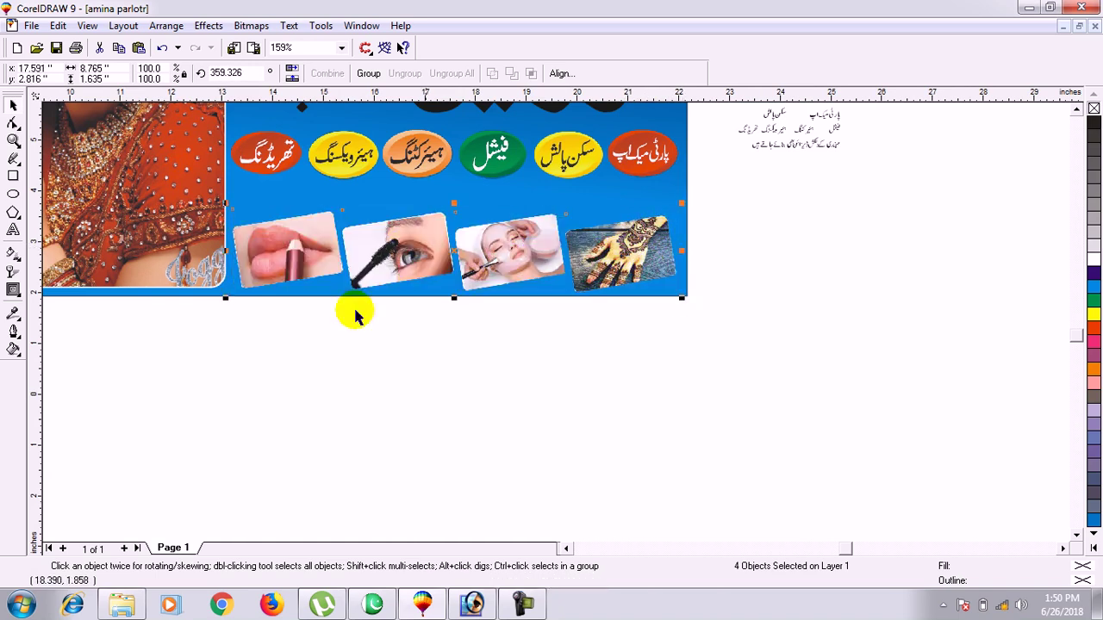
# - Skew the row of four photos slightly to about 8.77 × 1.60 inches and nudge it up from the banner's lower edge
pyautogui.click(239, 259)
pyautogui.moveTo(226, 253); pyautogui.dragTo(223, 259)
pyautogui.moveTo(681, 251); pyautogui.dragTo(682, 268)
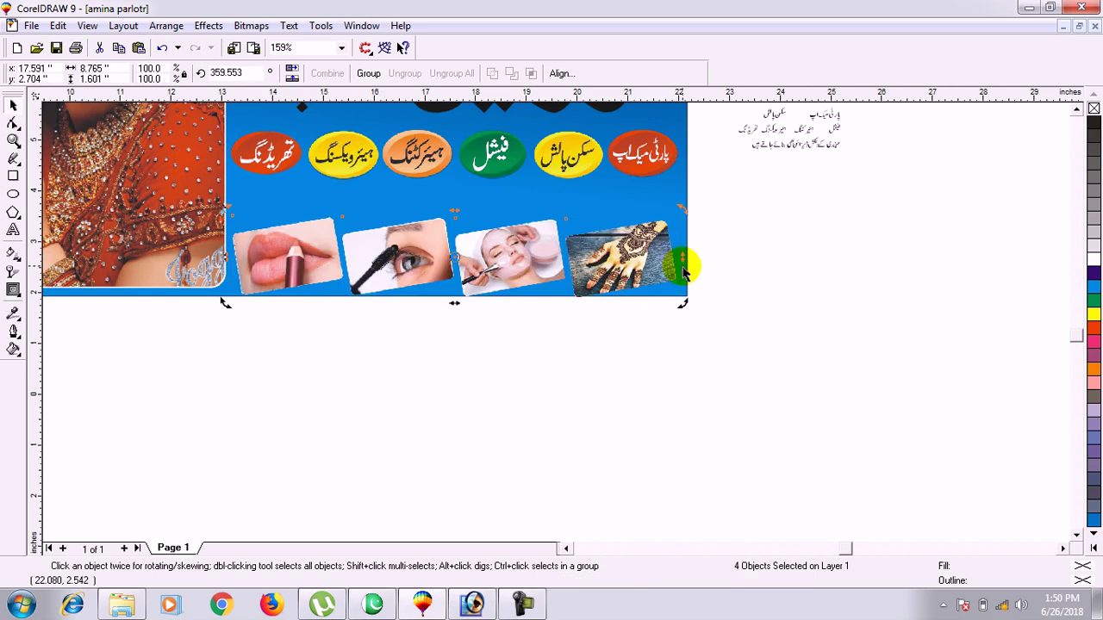
pyautogui.moveTo(453, 257); pyautogui.dragTo(455, 253)
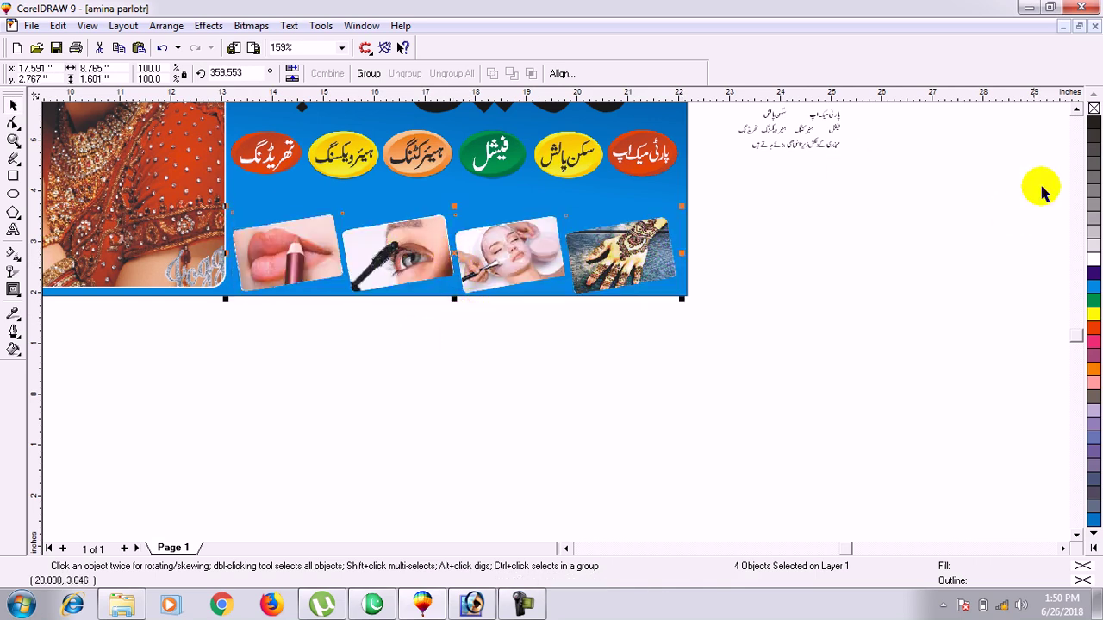
# - Delete the two lines of leftover service names beside the banner, keeping the mehndi sentence
pyautogui.click(1076, 109)
pyautogui.click(946, 203)
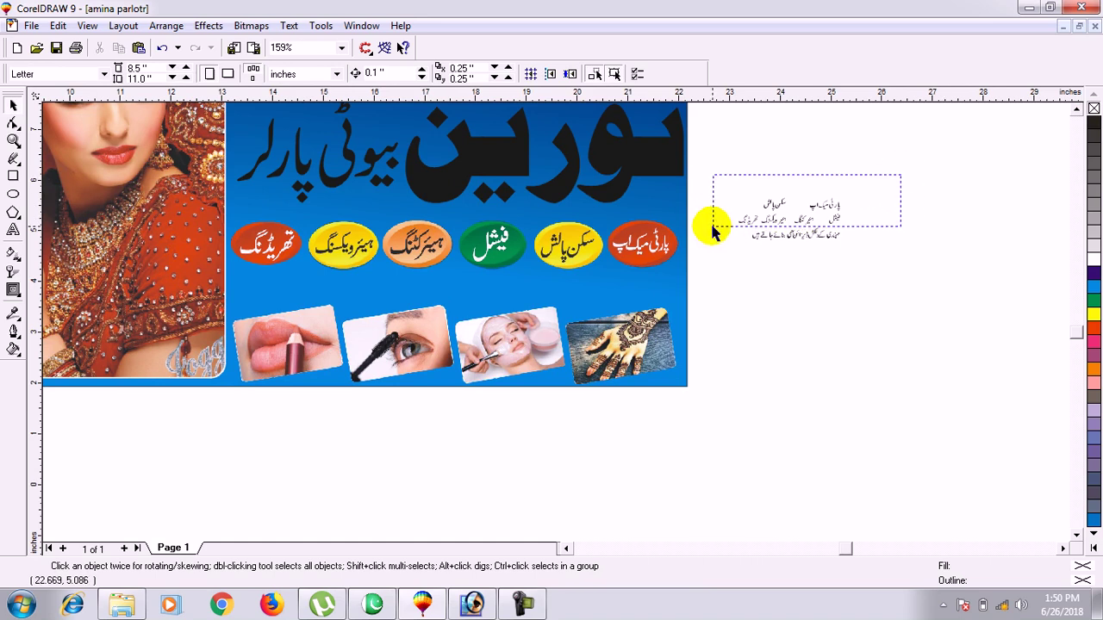
pyautogui.moveTo(712, 226); pyautogui.dragTo(713, 227)
pyautogui.press('Delete')
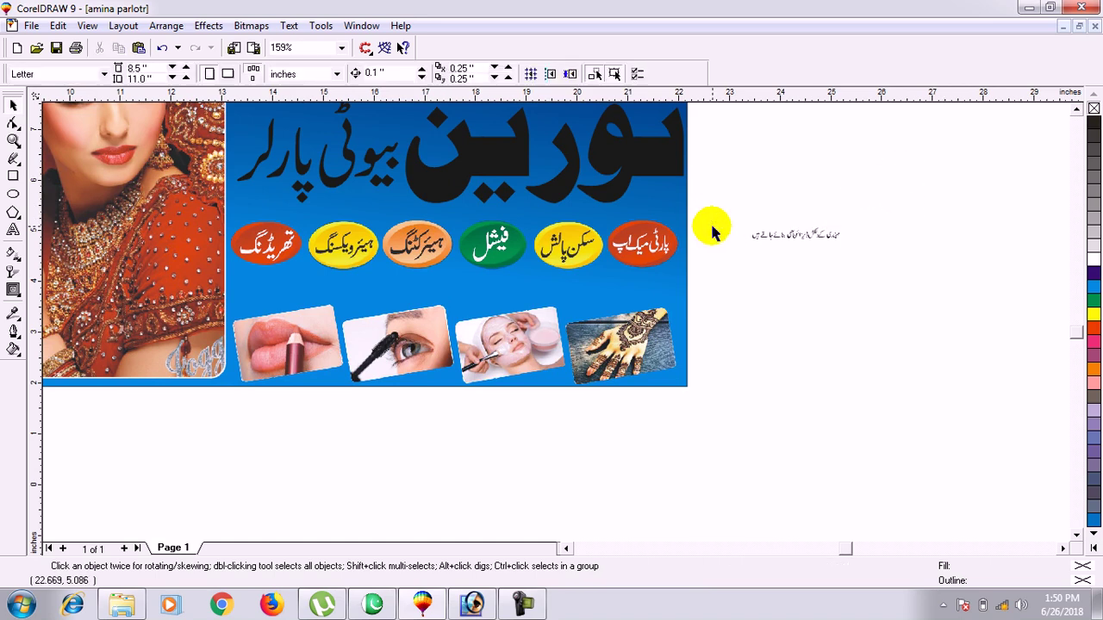
# - Group the sentence "مہندی کے دلکش ڈیزائن بھی بنائے جاتے ہیں", enlarge it to about 5.18 × 0.70 inches and place it between ovals and photos
pyautogui.moveTo(857, 211); pyautogui.dragTo(724, 273)
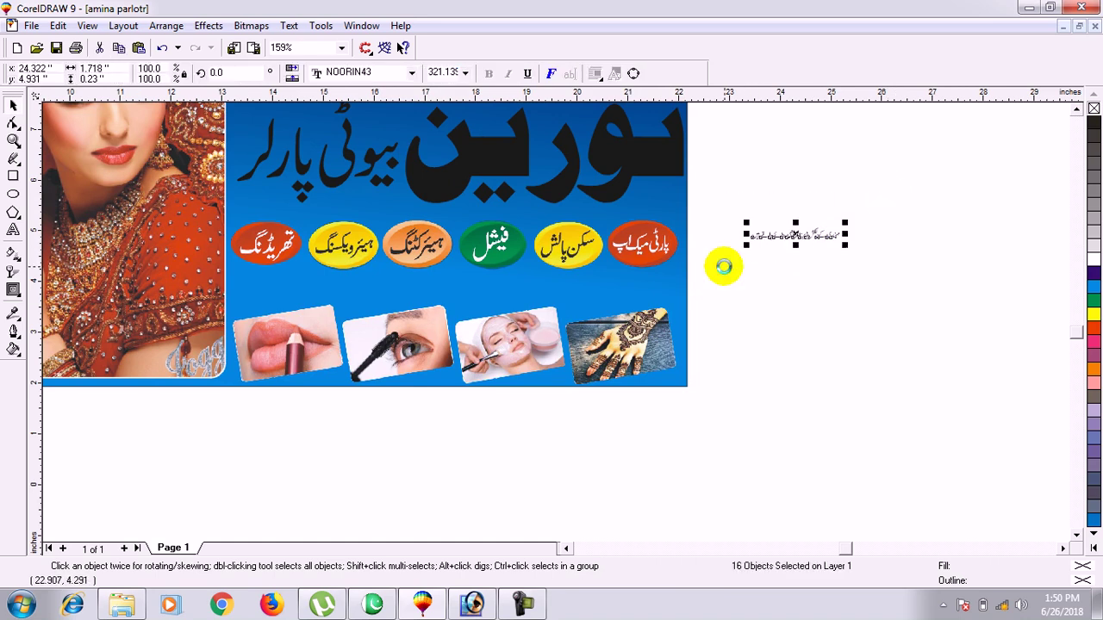
pyautogui.hotkey('ctrl', 'g')
pyautogui.moveTo(845, 246); pyautogui.dragTo(1021, 267)
pyautogui.moveTo(661, 265); pyautogui.dragTo(419, 289)
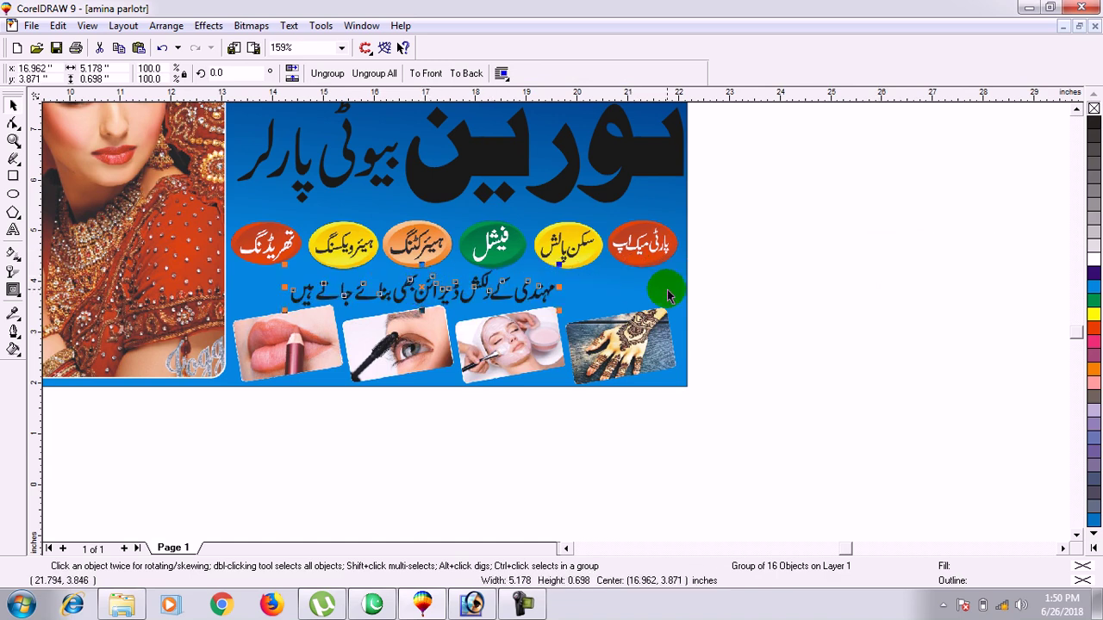
# - Select all six service ovals and move the row up about 0.17 inches towards the heading
pyautogui.click(1076, 109)
pyautogui.click(1077, 109)
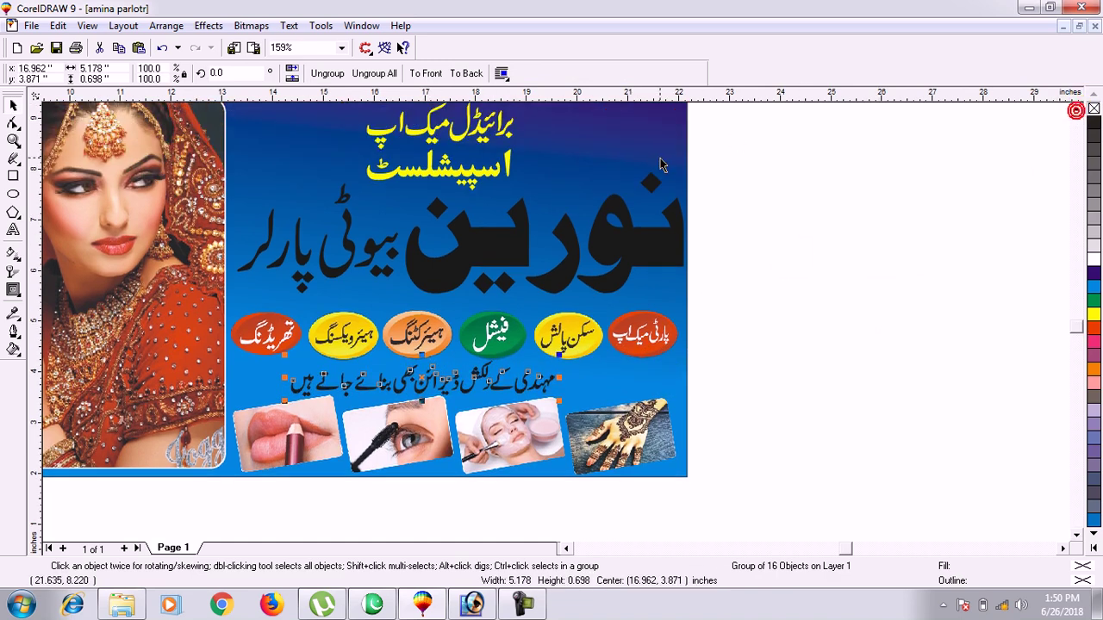
pyautogui.press('F2')
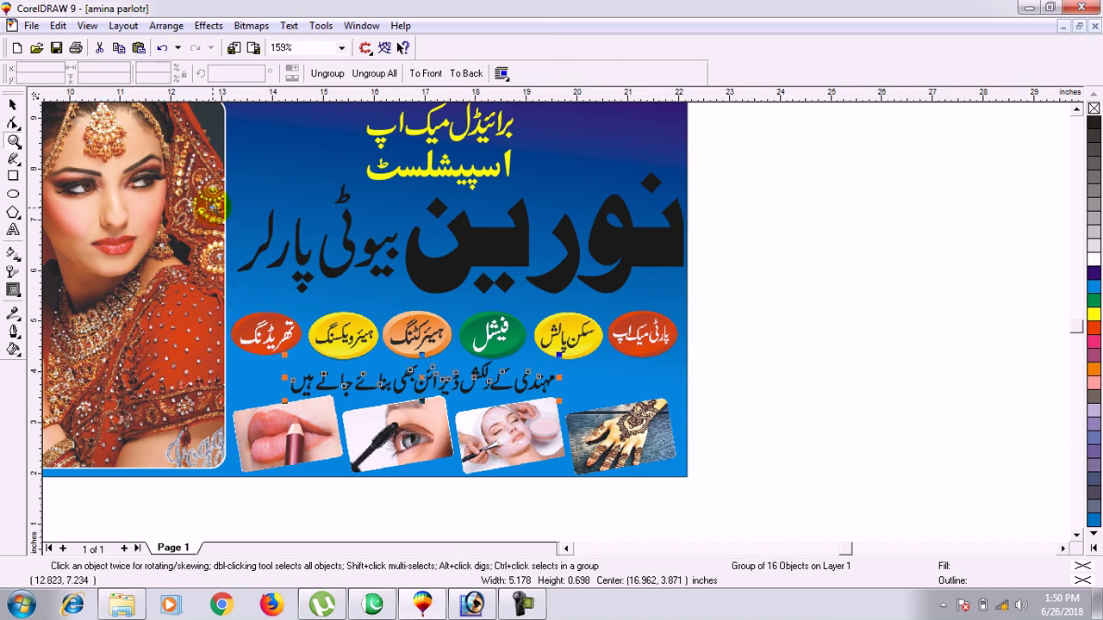
pyautogui.scroll(2, 814, 476)
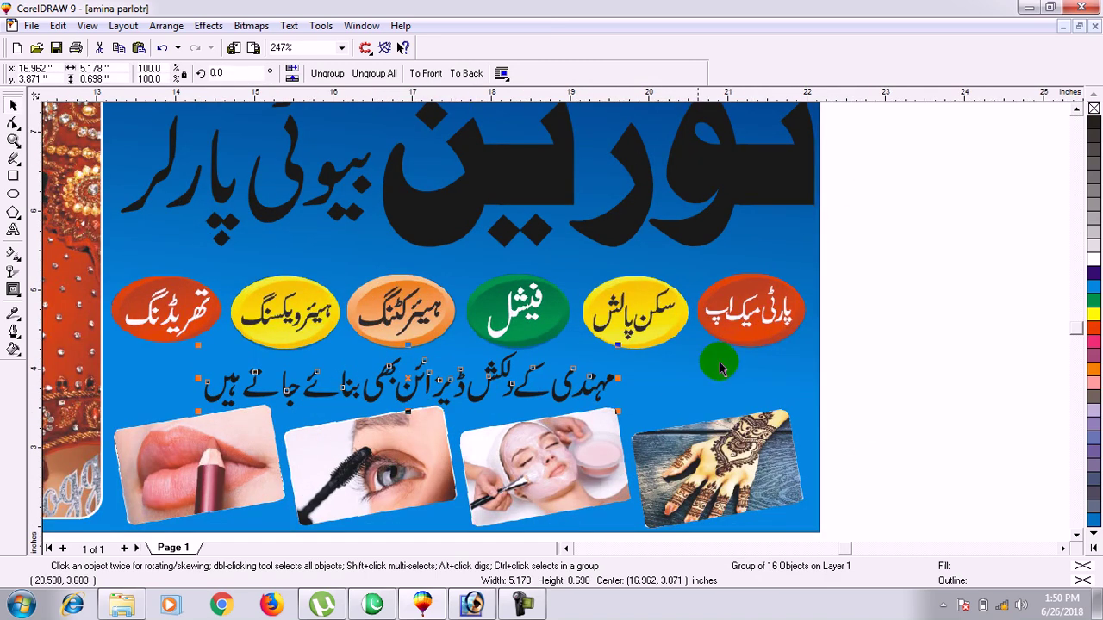
pyautogui.click(798, 322)
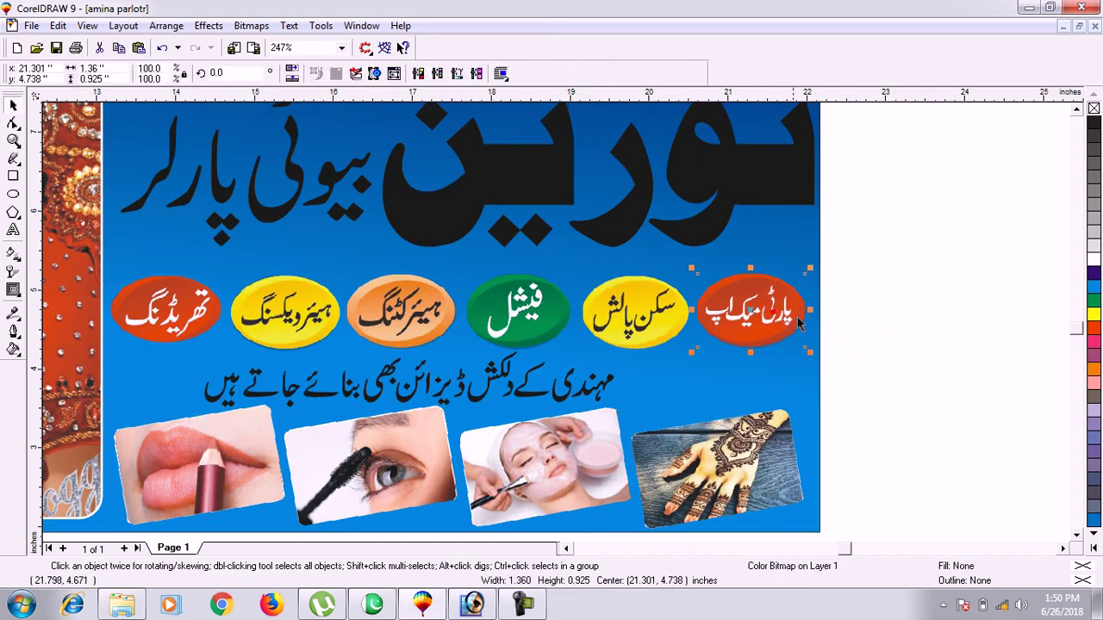
pyautogui.keyDown('shift'); pyautogui.click(633, 319); pyautogui.keyUp('shift')
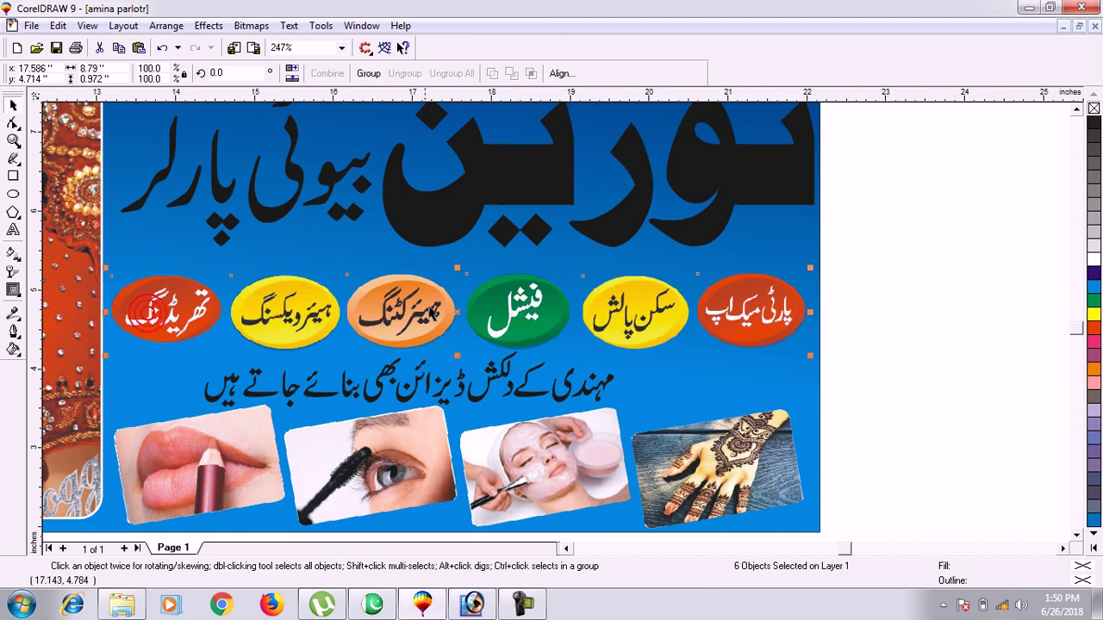
pyautogui.moveTo(457, 312); pyautogui.dragTo(457, 299)
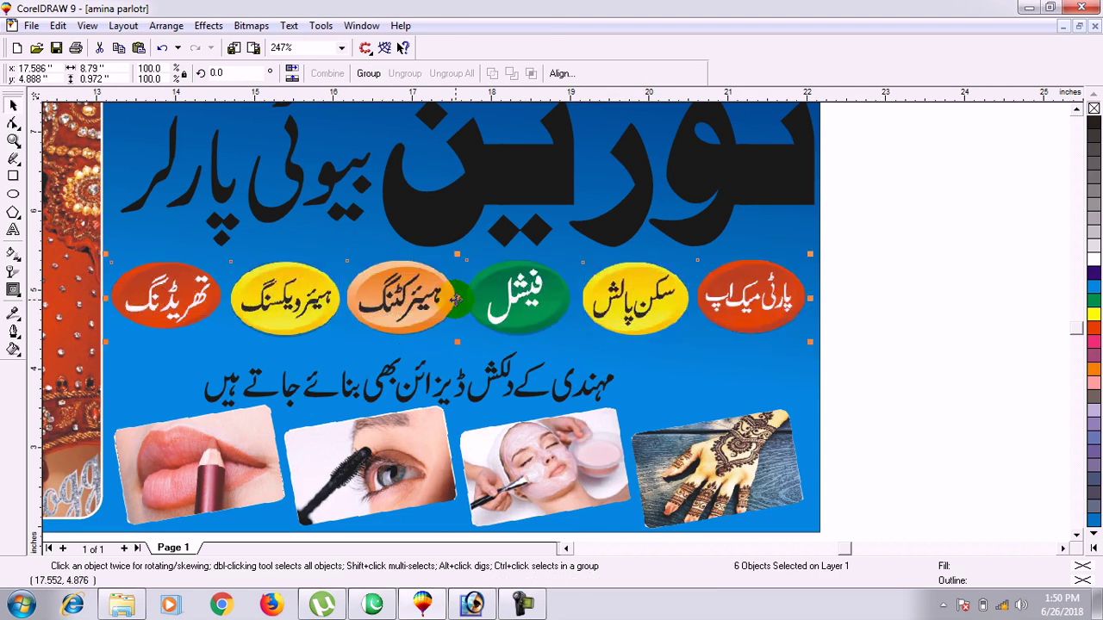
# - Centre the mehndi sentence beneath the ovals and fill it with dark blue-violet
pyautogui.click(594, 386)
pyautogui.moveTo(408, 377); pyautogui.dragTo(470, 373)
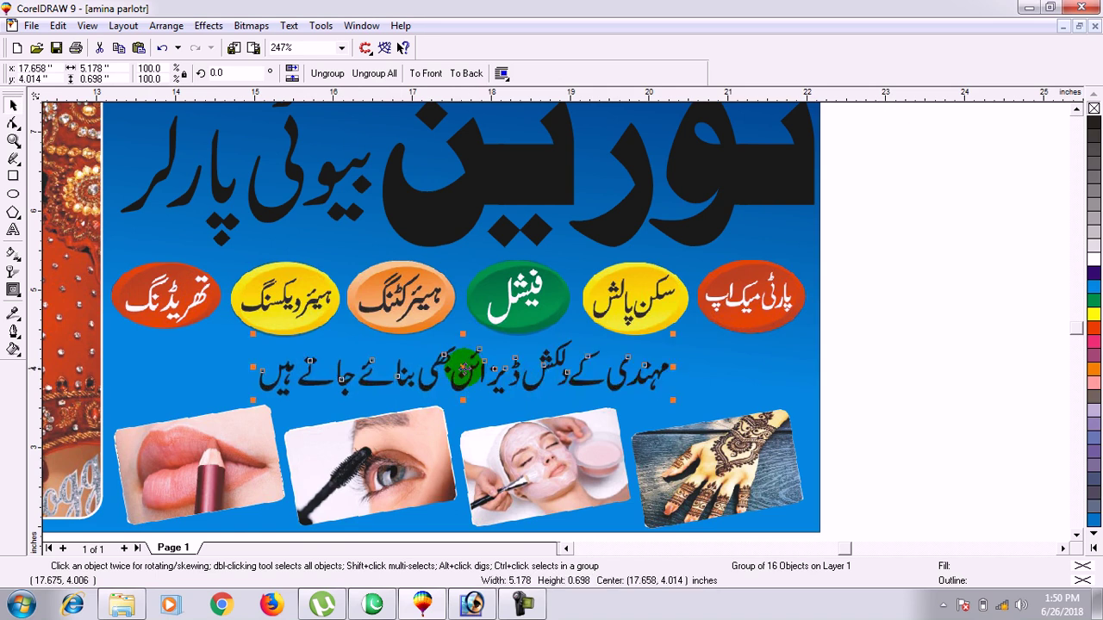
pyautogui.click(1093, 259)
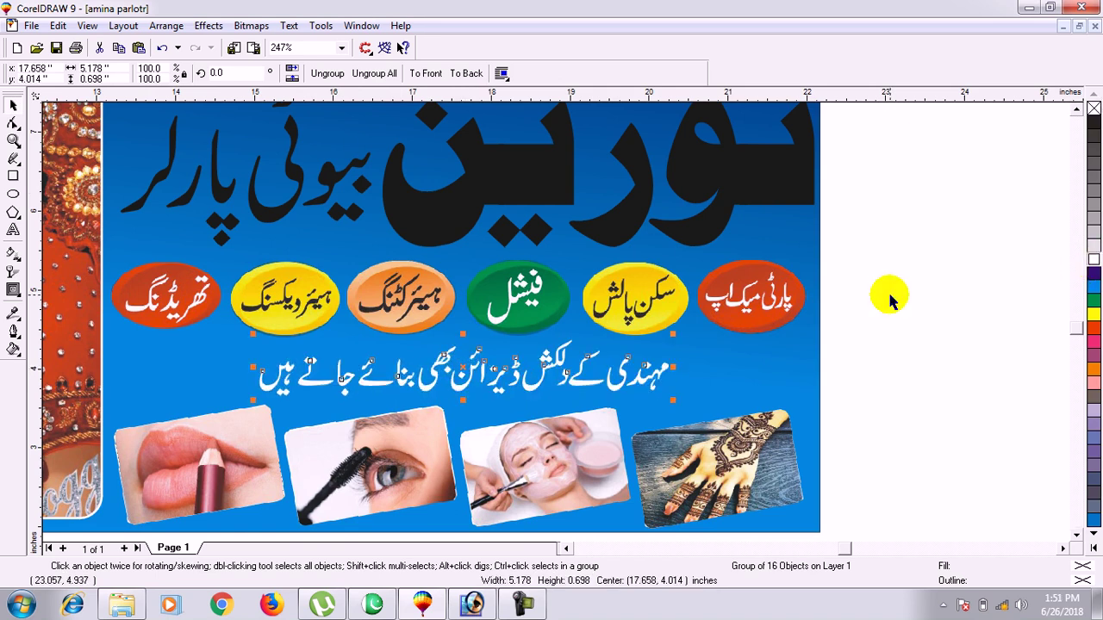
pyautogui.hotkey('ctrl', 'z')
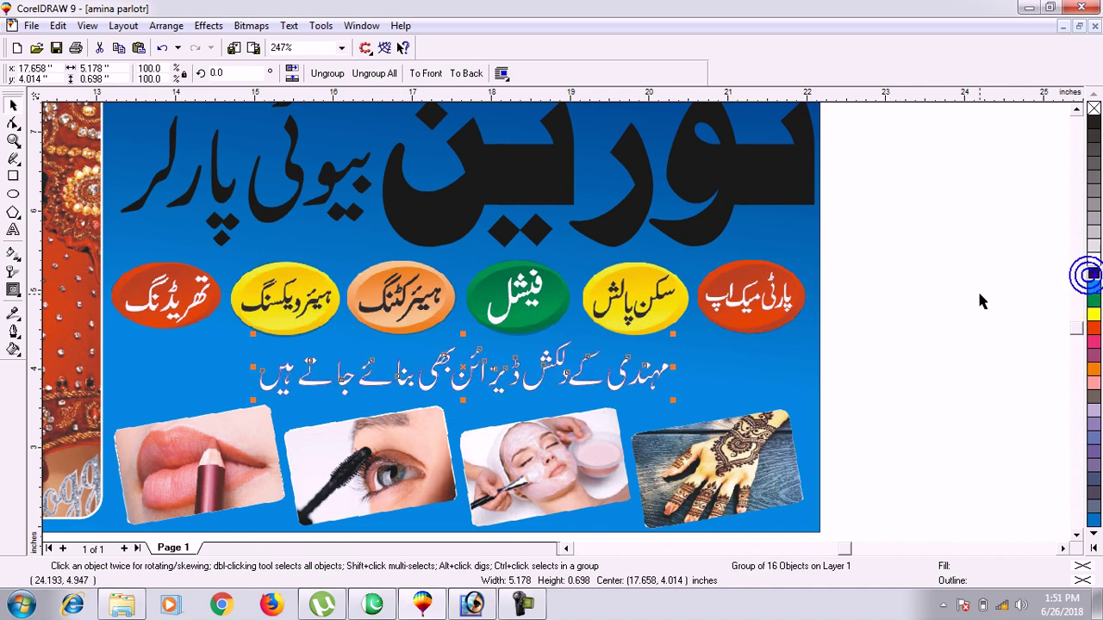
pyautogui.click(1094, 276)
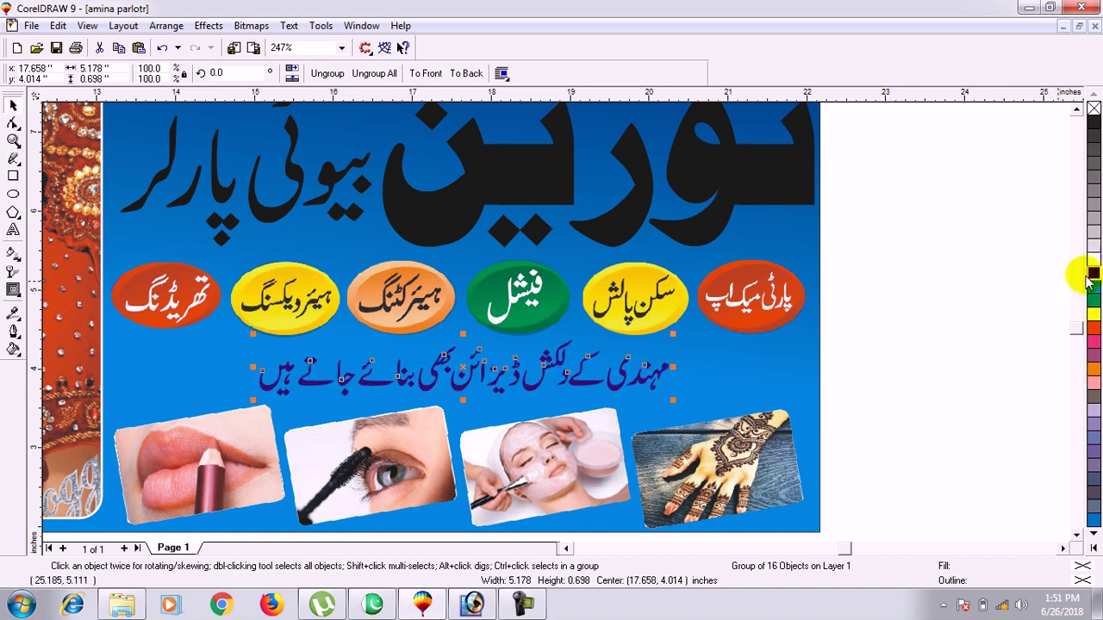
# - Give the mehndi sentence a white 2-point outline with rounded corners, placed behind the fill
pyautogui.press('F12')
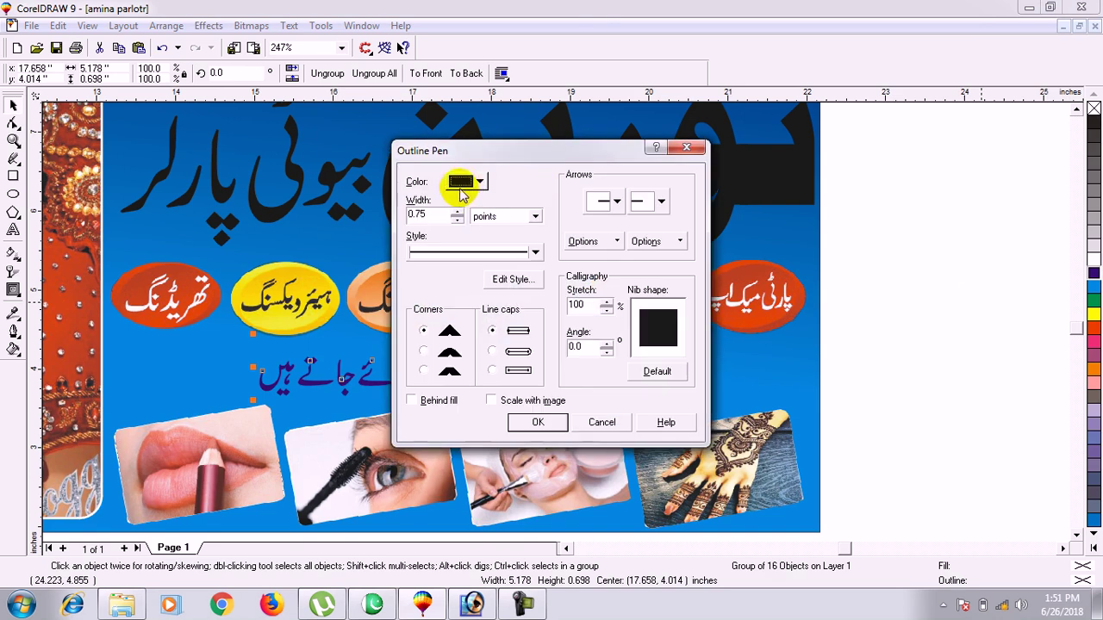
pyautogui.click(479, 183)
pyautogui.click(499, 219)
pyautogui.doubleClick(418, 215)
pyautogui.write('1')
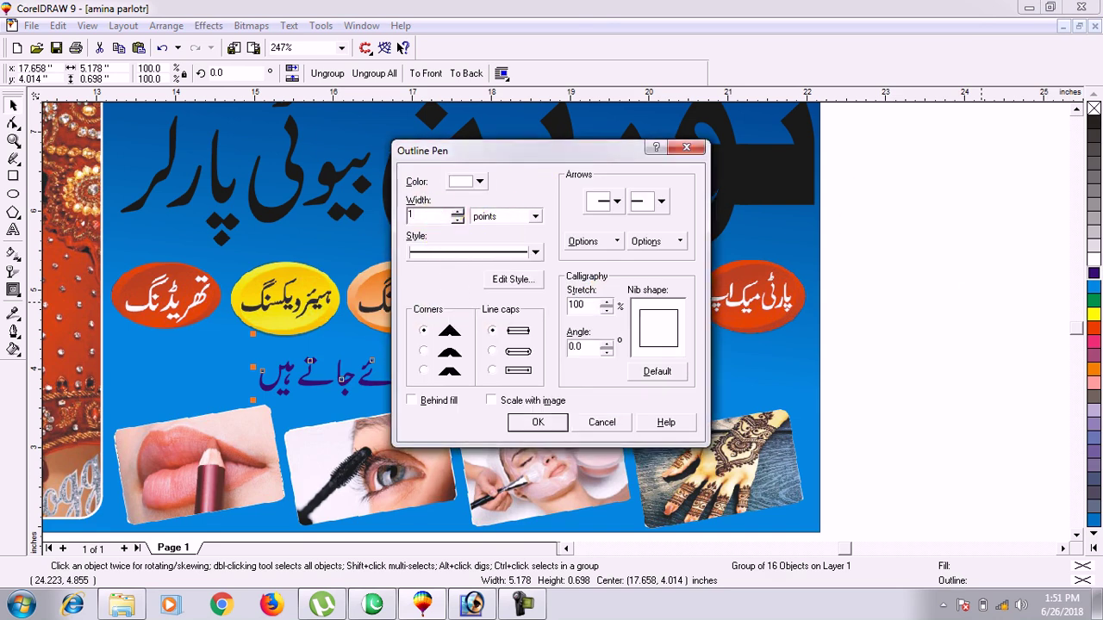
pyautogui.write('2')
pyautogui.click(423, 351)
pyautogui.click(455, 402)
pyautogui.click(657, 371)
pyautogui.click(553, 422)
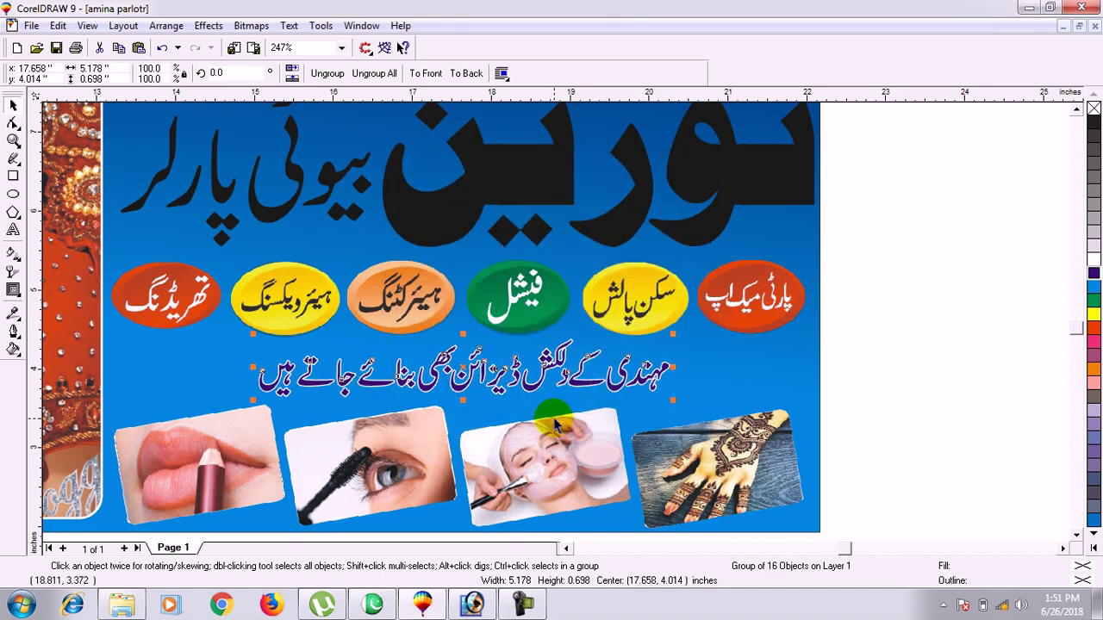
pyautogui.click(922, 295)
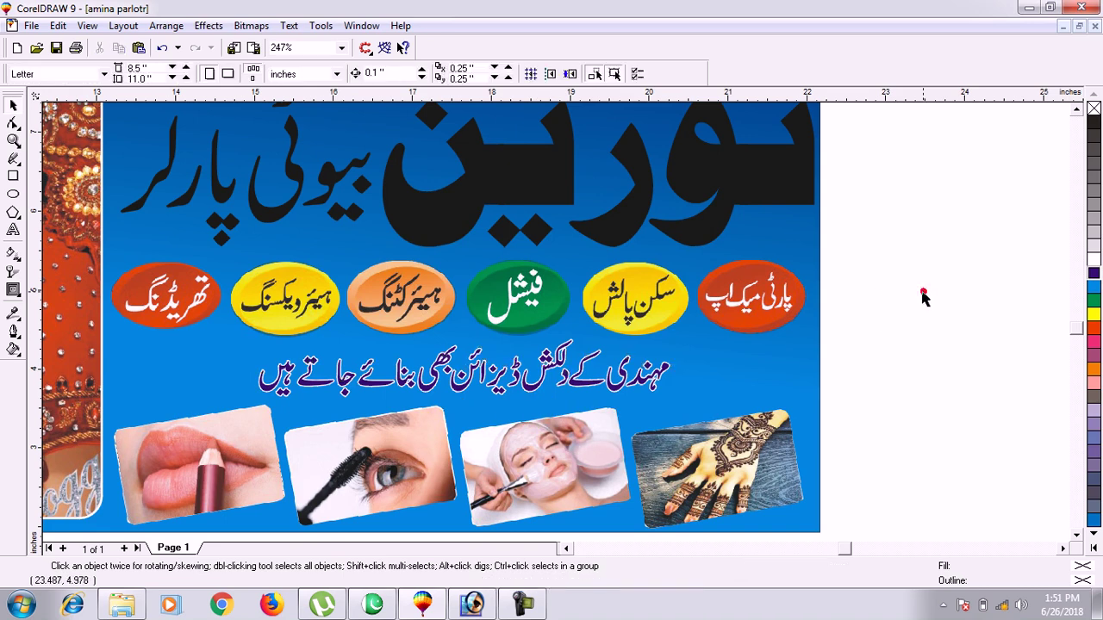
# - Save the banner document
pyautogui.click(1076, 109)
pyautogui.click(1076, 109)
pyautogui.click(1076, 110)
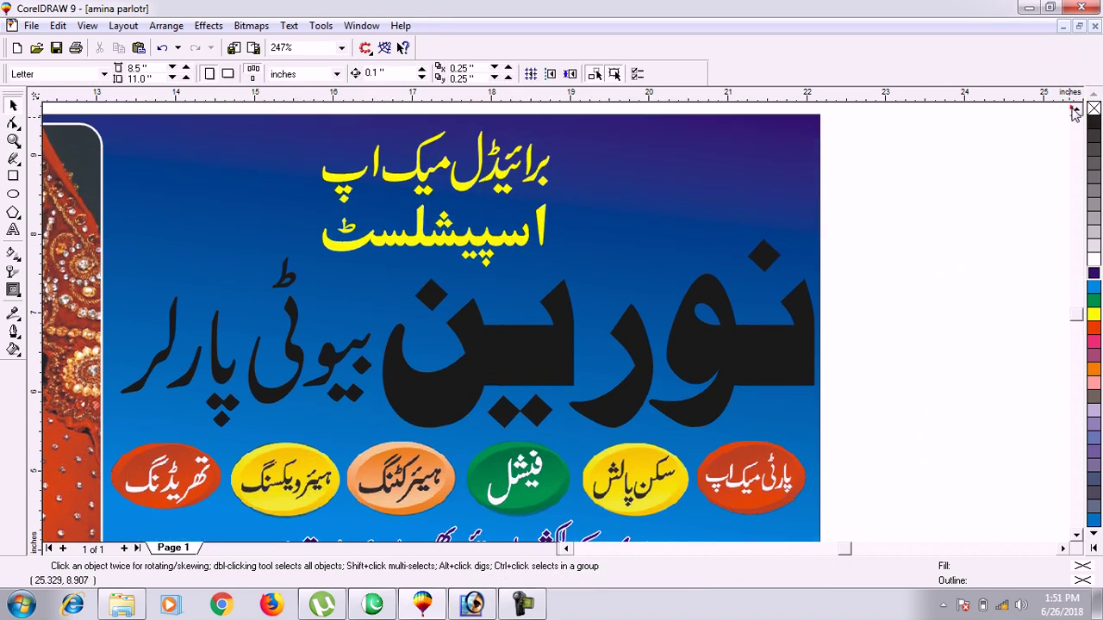
pyautogui.click(1075, 110)
pyautogui.hotkey('ctrl', 's')
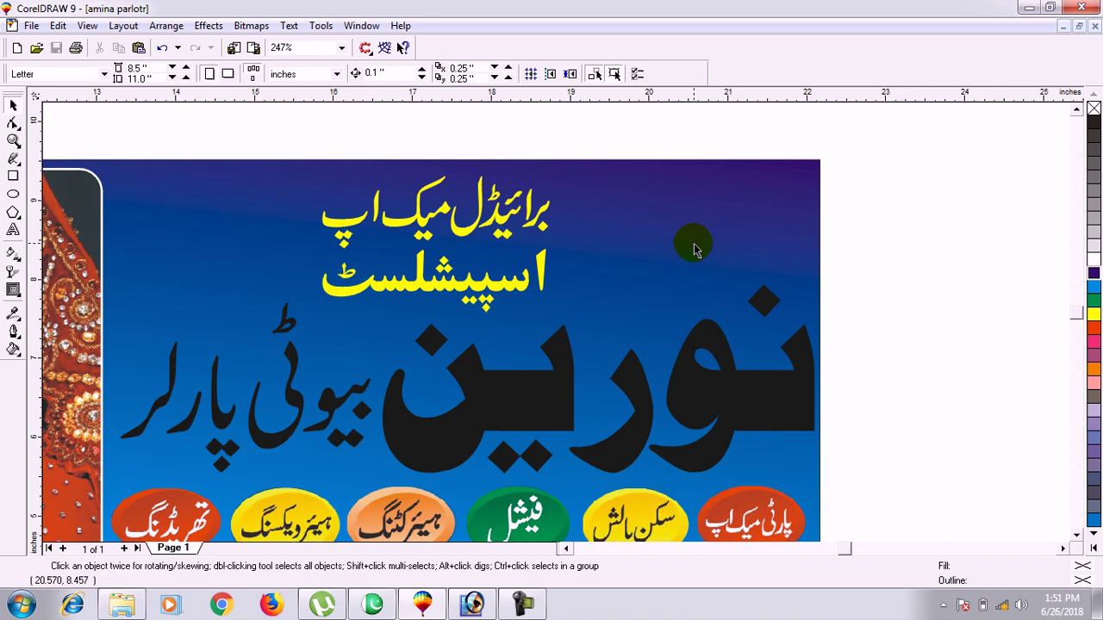
# - Select every object of the banner and begin an export limited to the selected objects
pyautogui.press('F3')
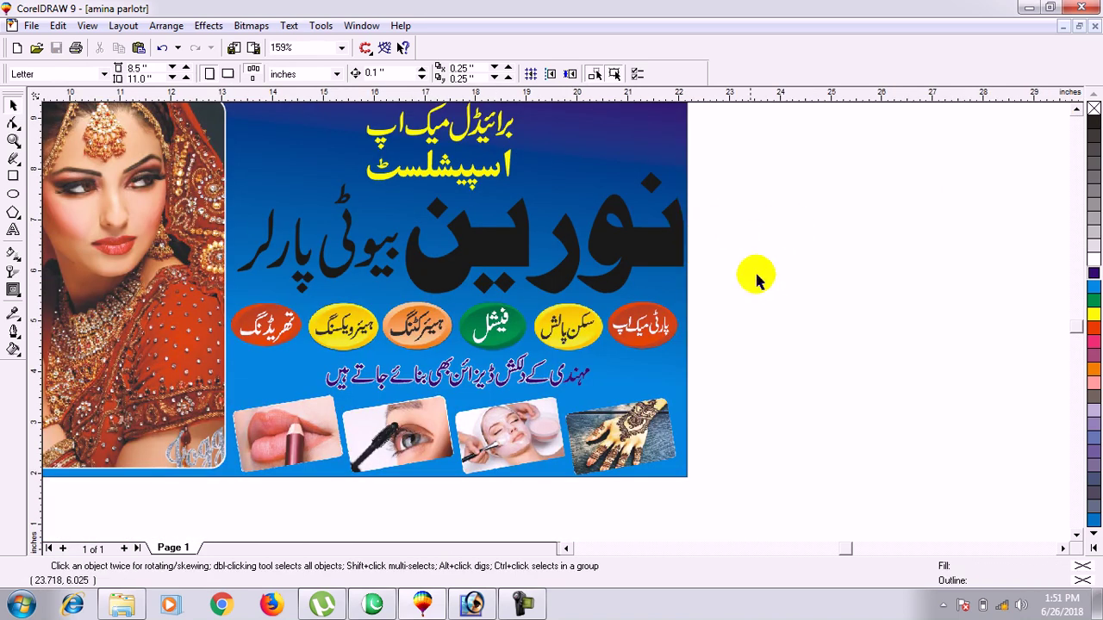
pyautogui.click(566, 549)
pyautogui.click(566, 549)
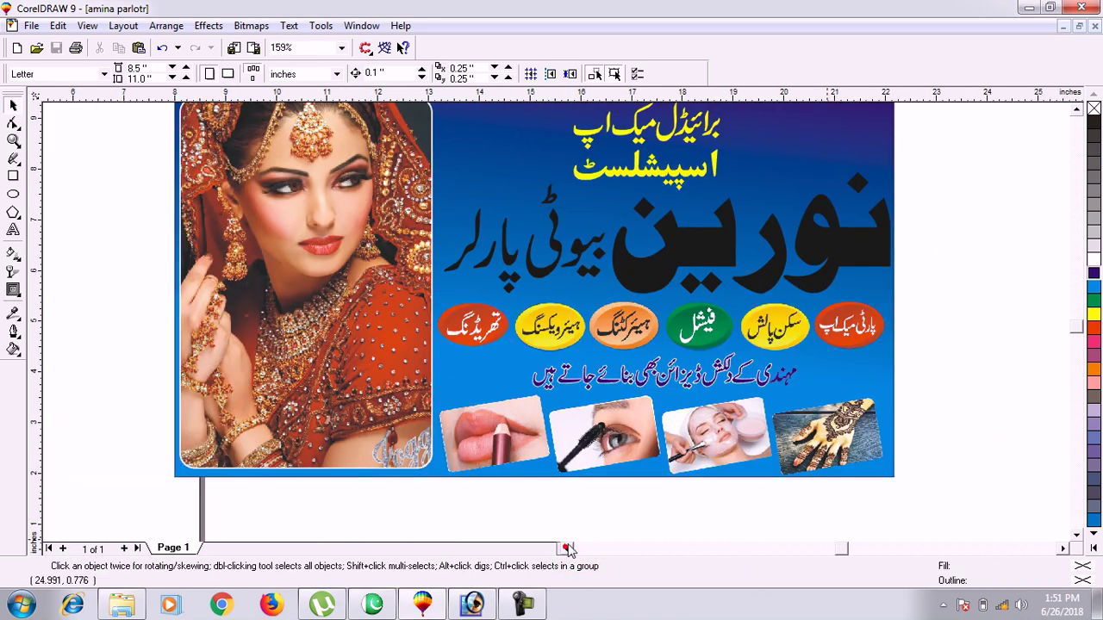
pyautogui.click(1076, 110)
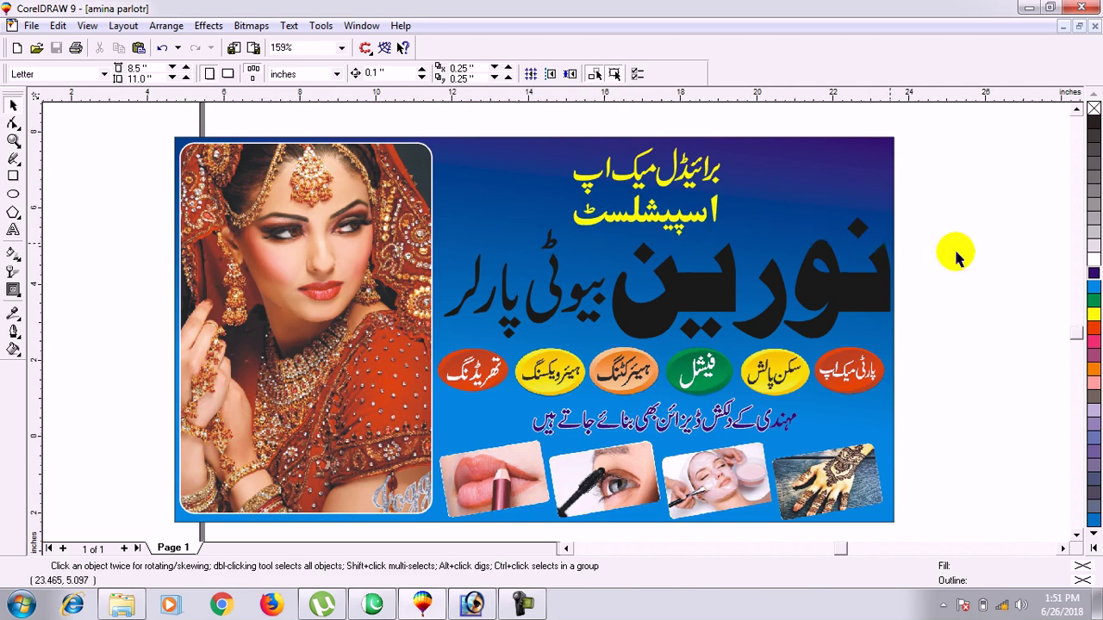
pyautogui.press('F3')
pyautogui.click(1076, 111)
pyautogui.click(1077, 110)
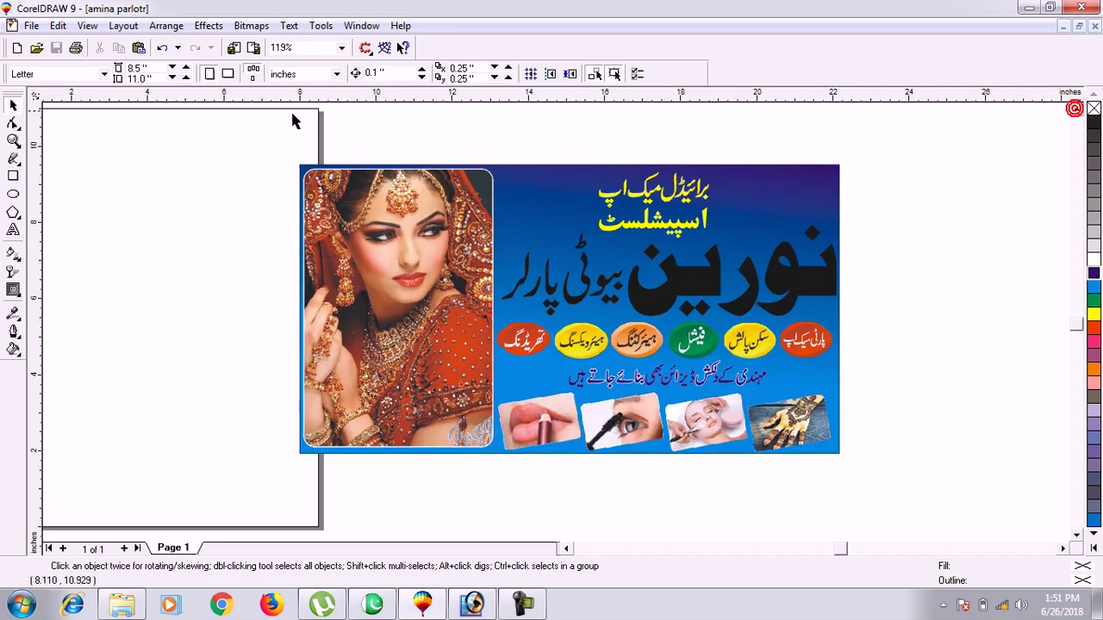
pyautogui.moveTo(493, 306); pyautogui.dragTo(916, 504)
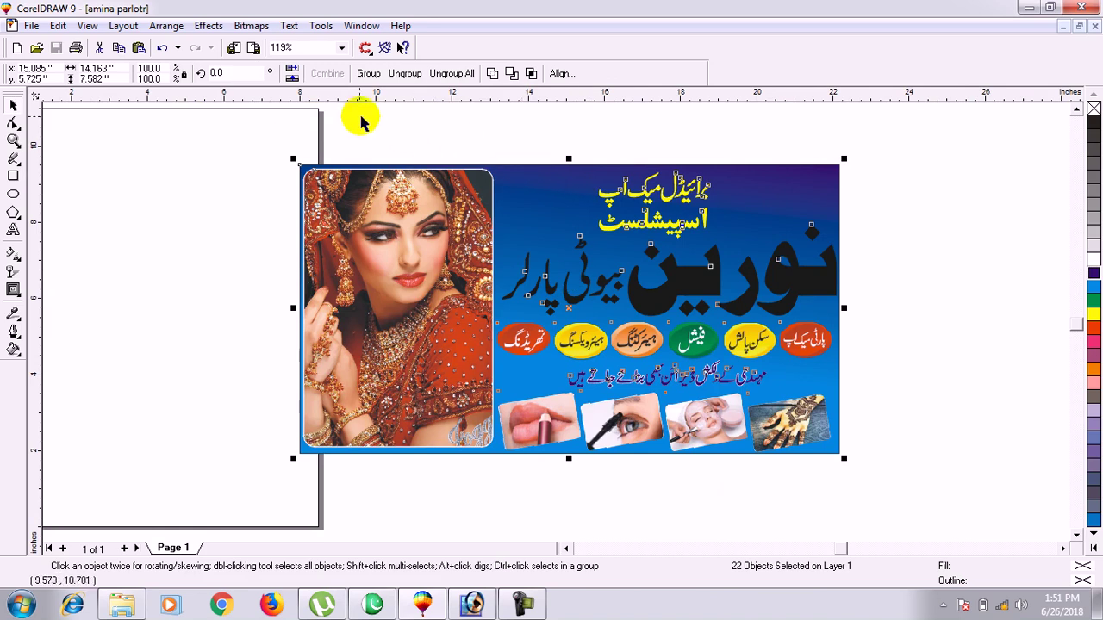
pyautogui.click(253, 48)
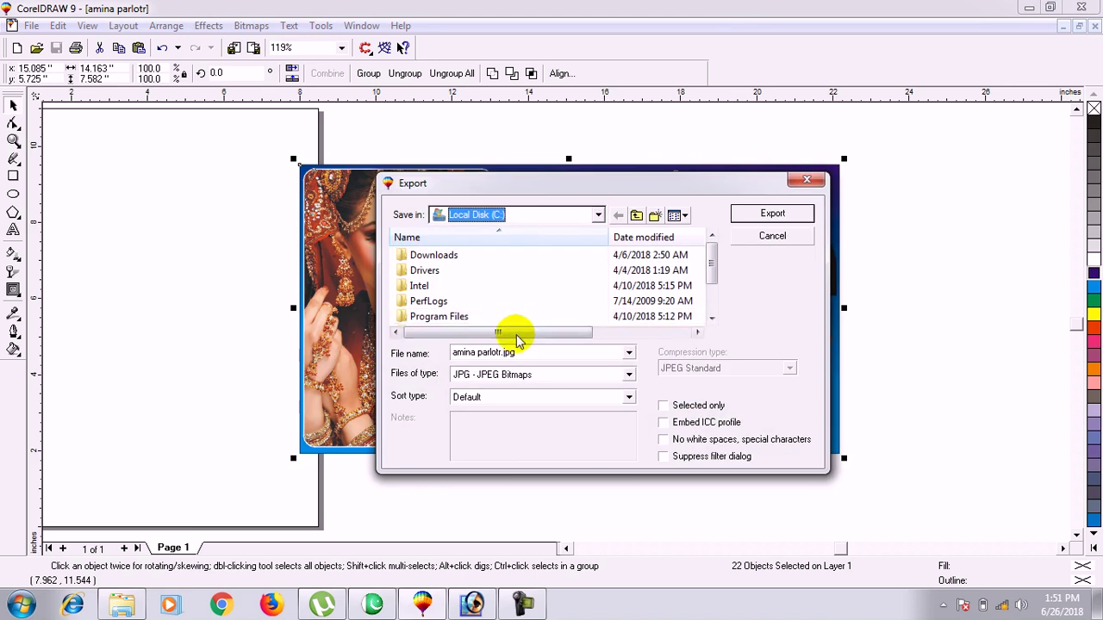
pyautogui.click(671, 406)
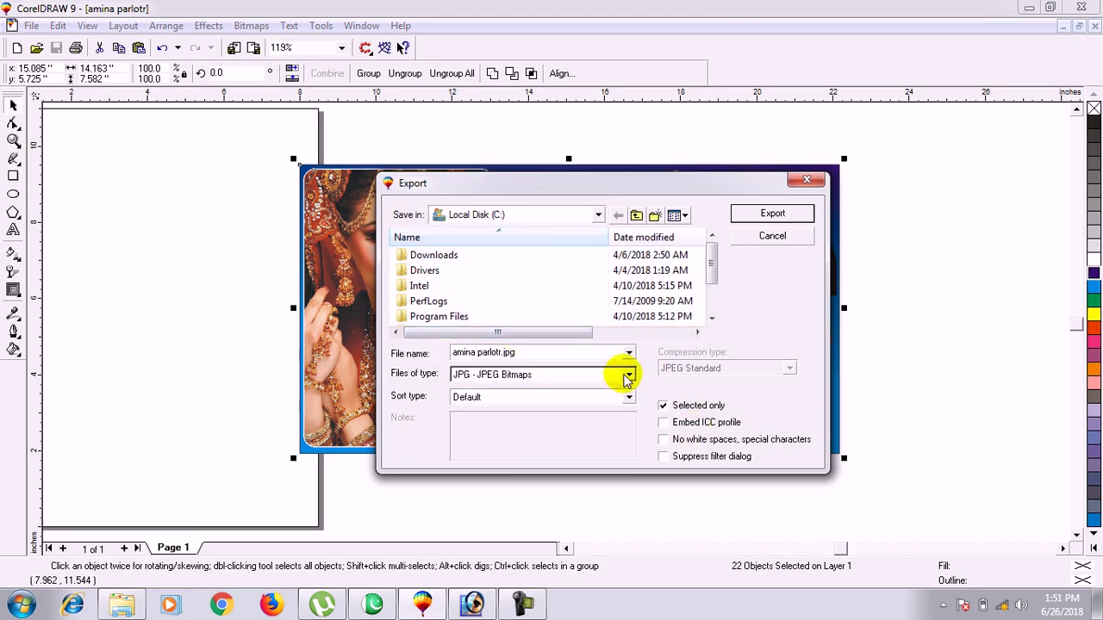
# - Set the export file type to PSD - Adobe Photoshop
pyautogui.click(629, 375)
pyautogui.click(630, 438)
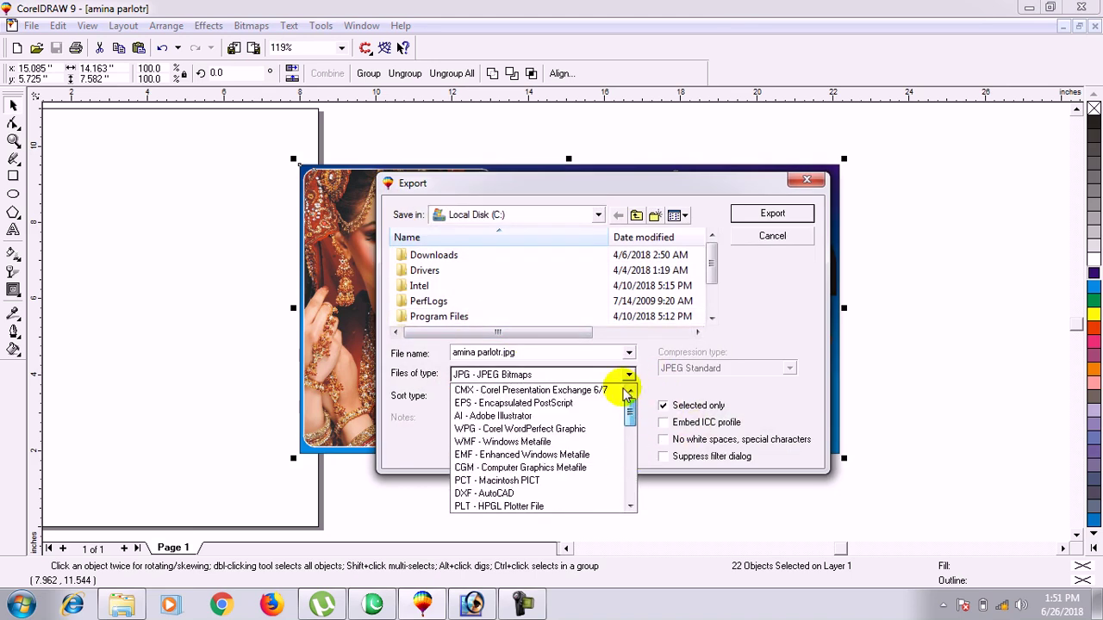
pyautogui.press('p')
pyautogui.press('p')
pyautogui.press('p')
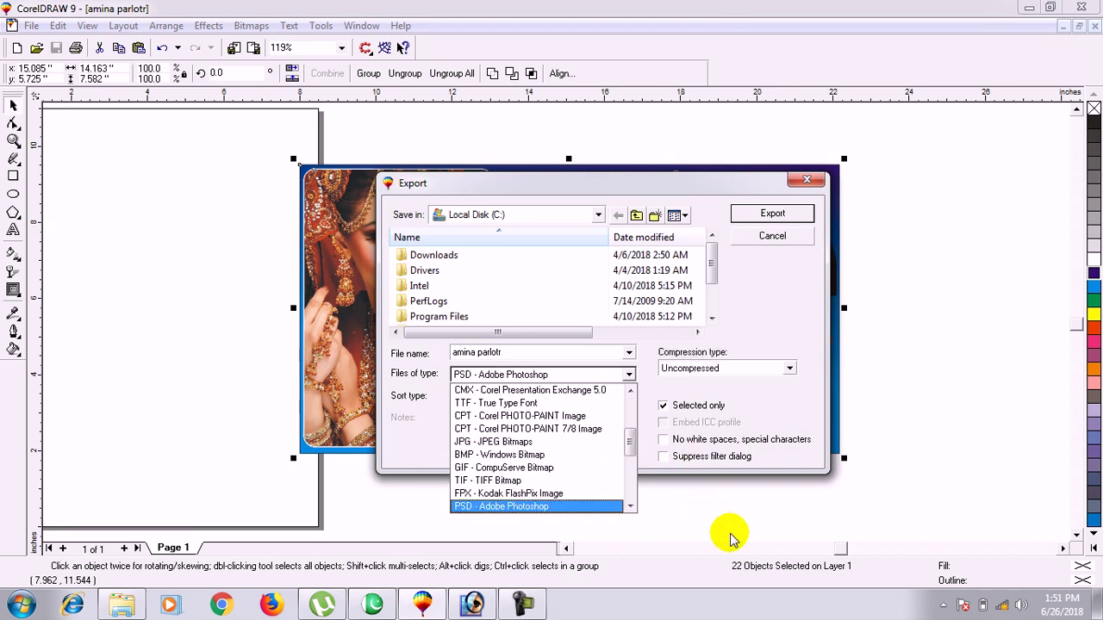
pyautogui.press('p')
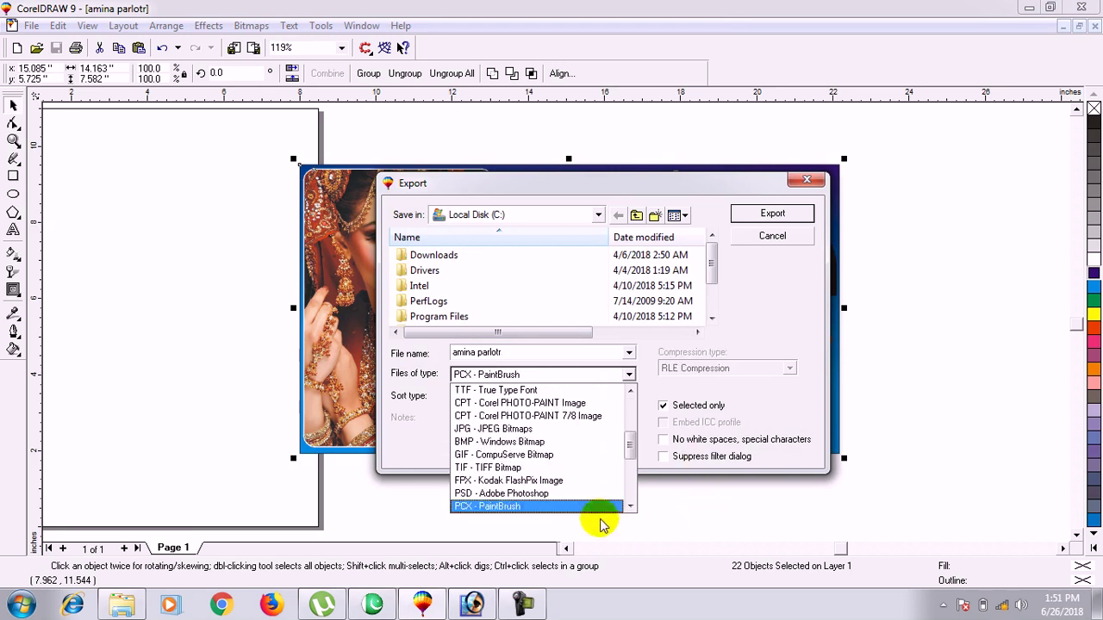
pyautogui.click(502, 493)
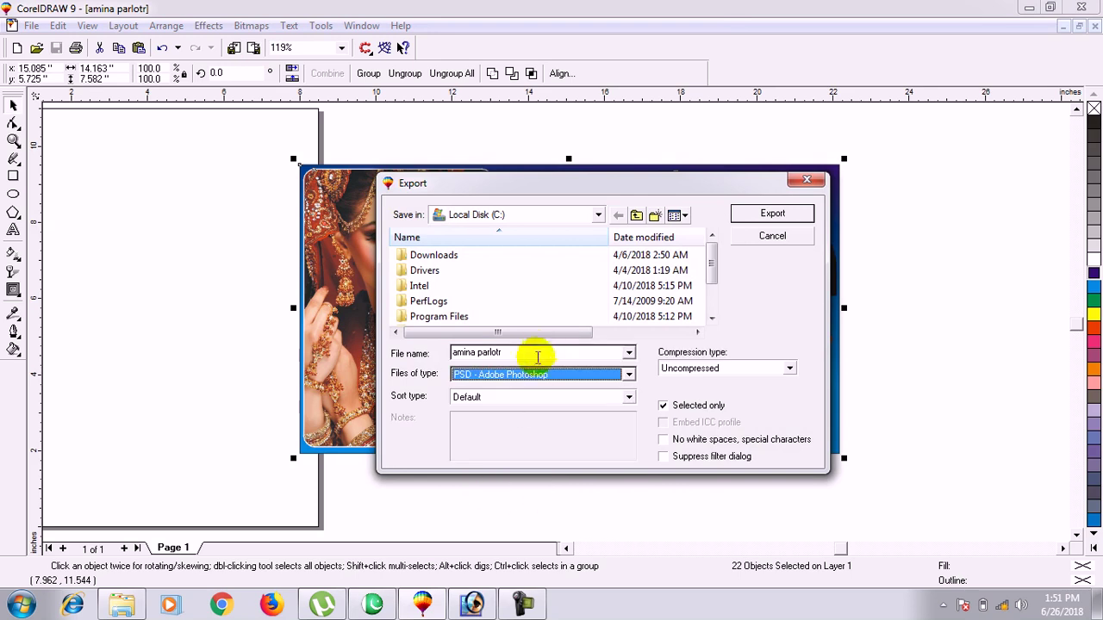
# - Choose the "ambar beauty parlor" folder as export destination and accept the file name "amina parlotr"
pyautogui.click(596, 215)
pyautogui.click(503, 231)
pyautogui.moveTo(707, 247); pyautogui.dragTo(714, 283)
pyautogui.doubleClick(527, 275)
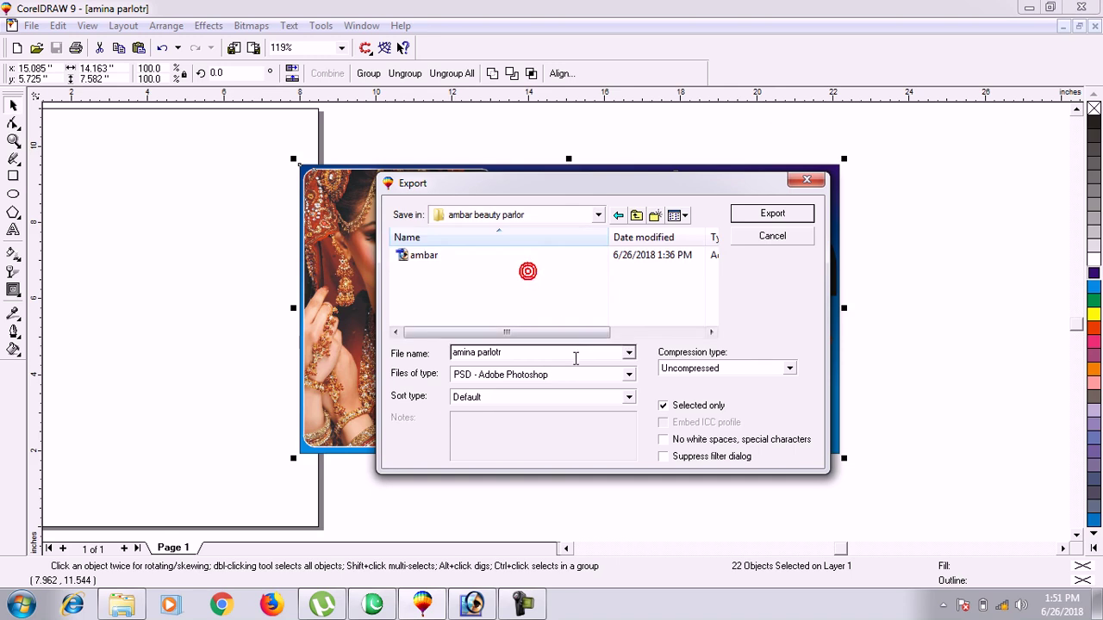
pyautogui.click(561, 353)
pyautogui.click(564, 351)
pyautogui.moveTo(628, 191); pyautogui.dragTo(566, 220)
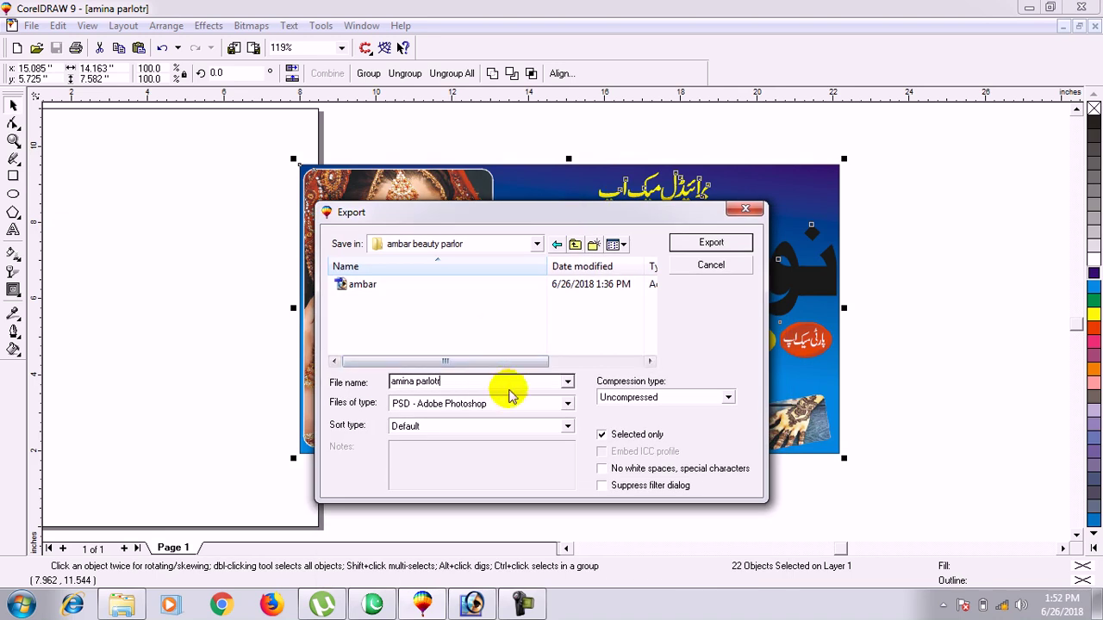
pyautogui.click(713, 246)
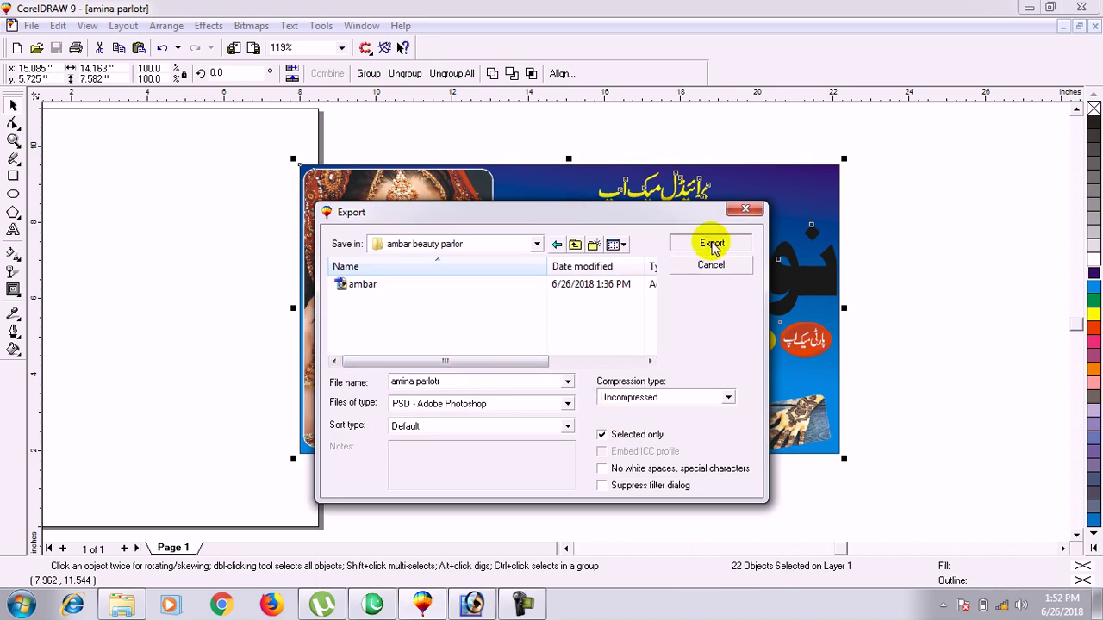
# - Export the bitmap in CMYK Color (32-bit) at 1 to 1 size and 300 dpi with anti-aliasing
pyautogui.click(164, 258)
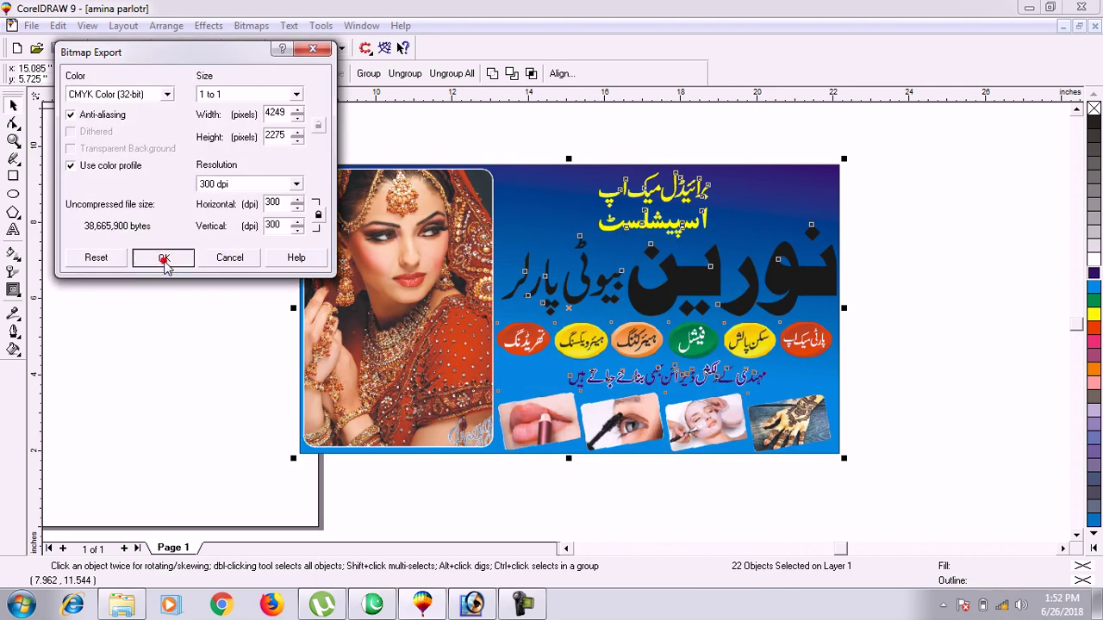
pyautogui.click(168, 95)
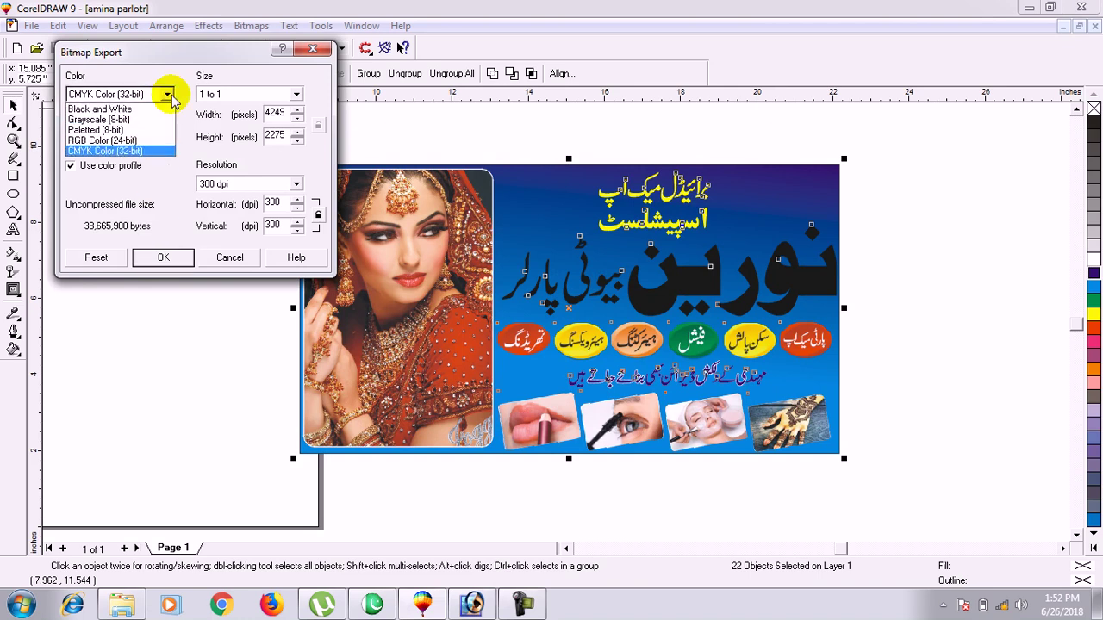
pyautogui.click(168, 95)
pyautogui.click(163, 257)
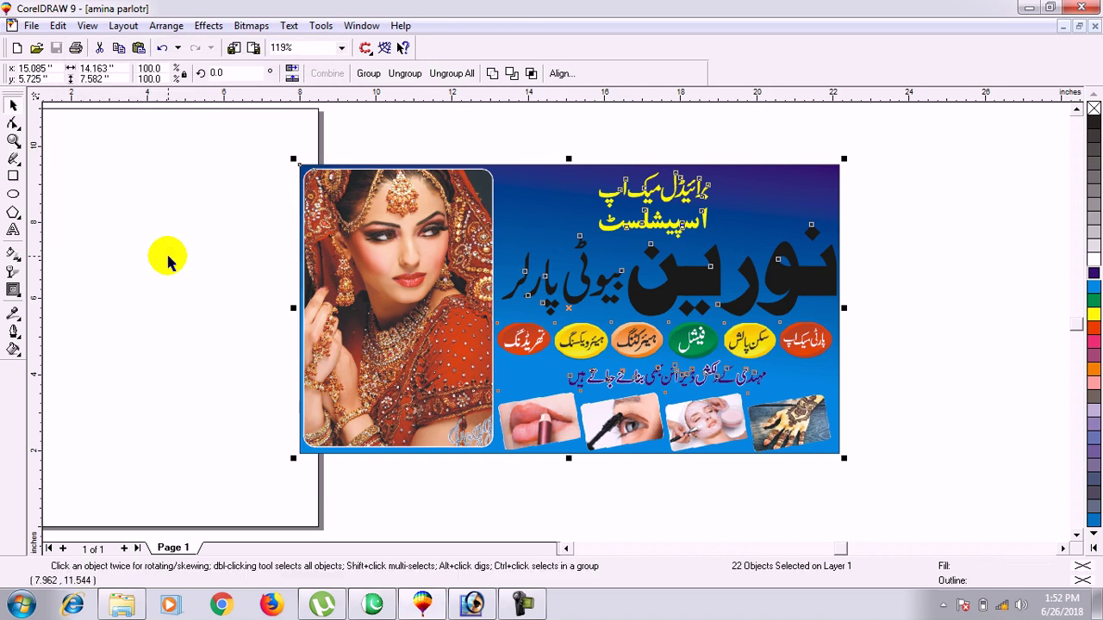
# - Close the banner document and exit CorelDRAW
pyautogui.click(1095, 27)
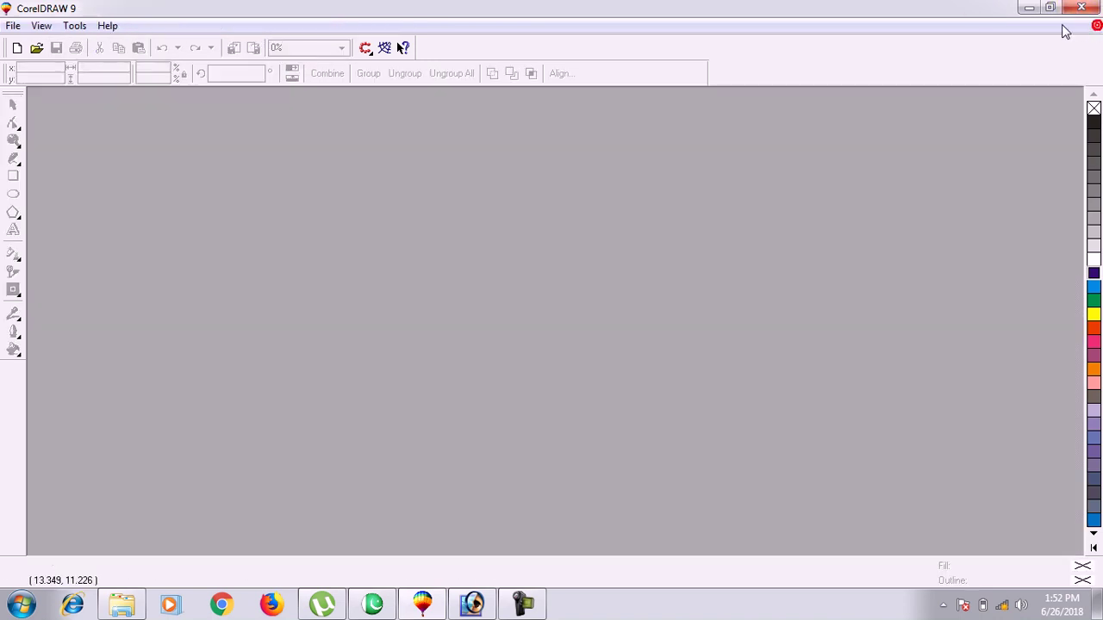
pyautogui.click(1080, 8)
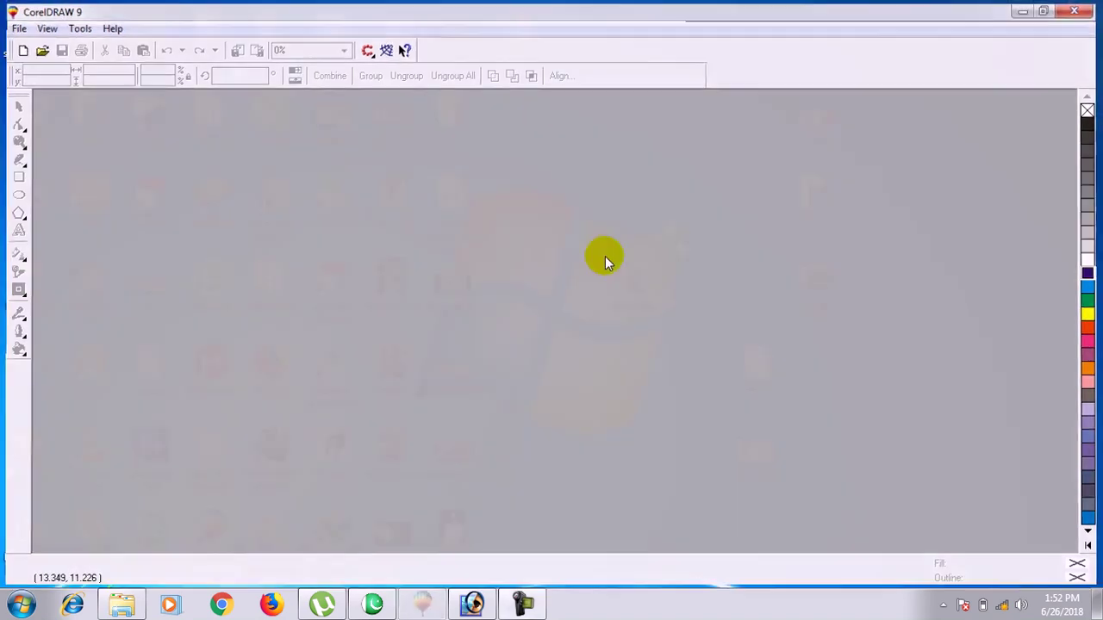
# - Switch to Adobe Photoshop, open "amina parlotr" from the "ambar beauty parlor" folder and maximize its document window
pyautogui.click(419, 606)
pyautogui.doubleClick(542, 236)
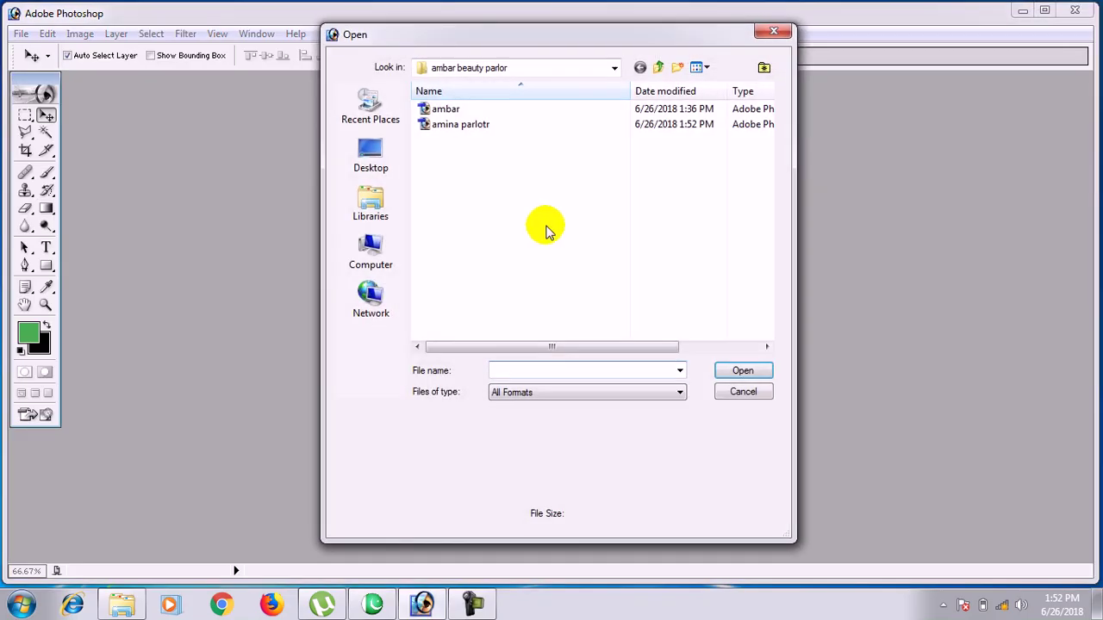
pyautogui.click(443, 124)
pyautogui.click(448, 109)
pyautogui.click(454, 124)
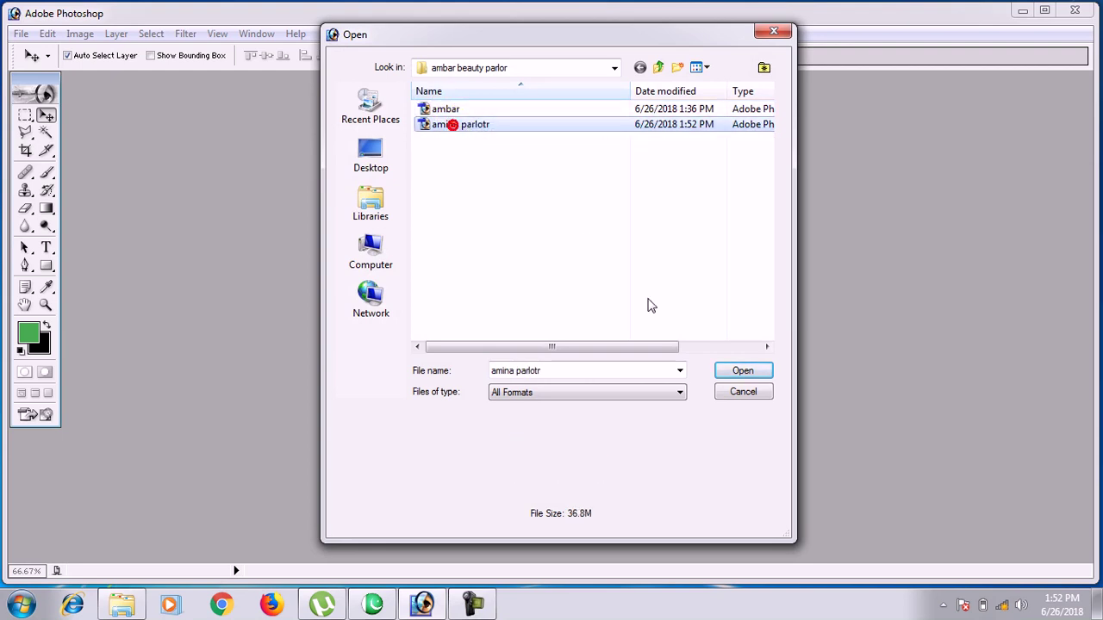
pyautogui.click(743, 371)
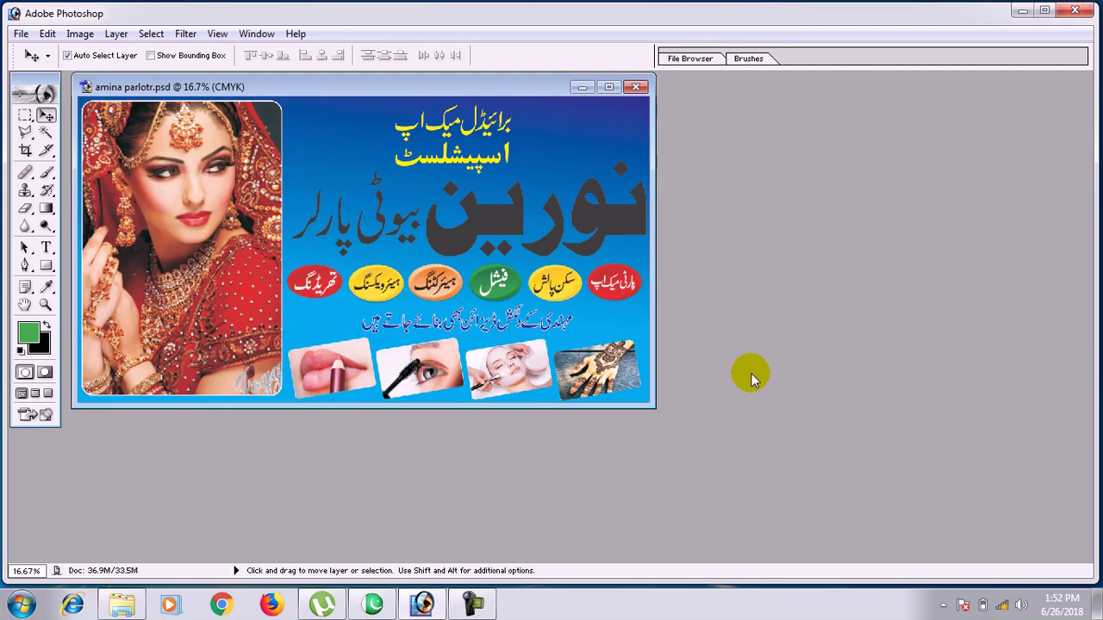
pyautogui.doubleClick(456, 86)
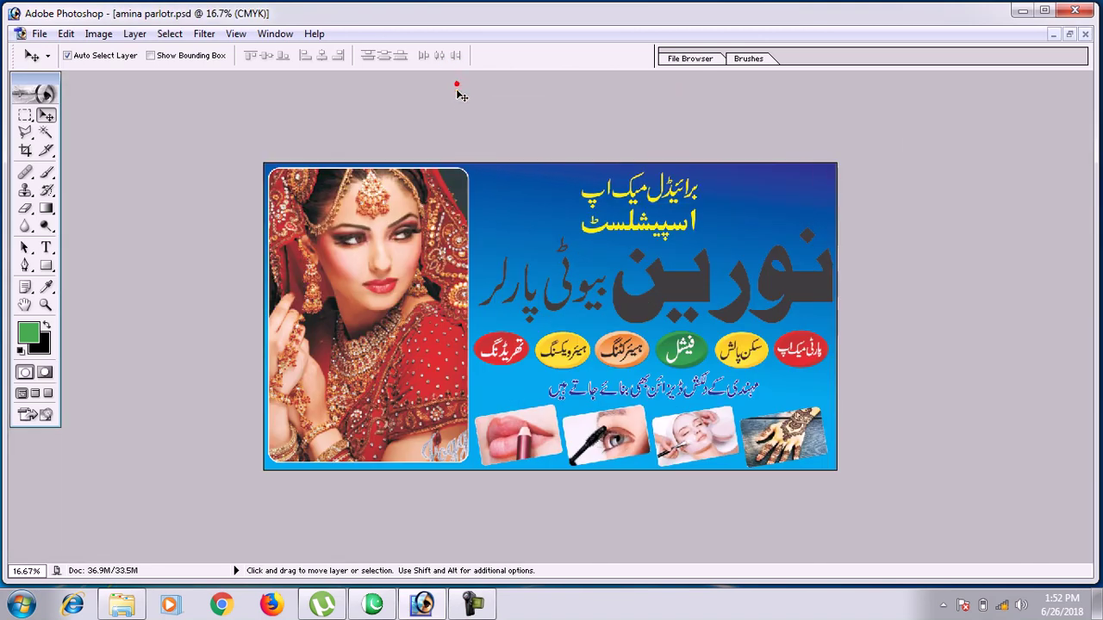
# - Examine the banner's large dark Urdu heading up close for edge quality
pyautogui.click(654, 231)
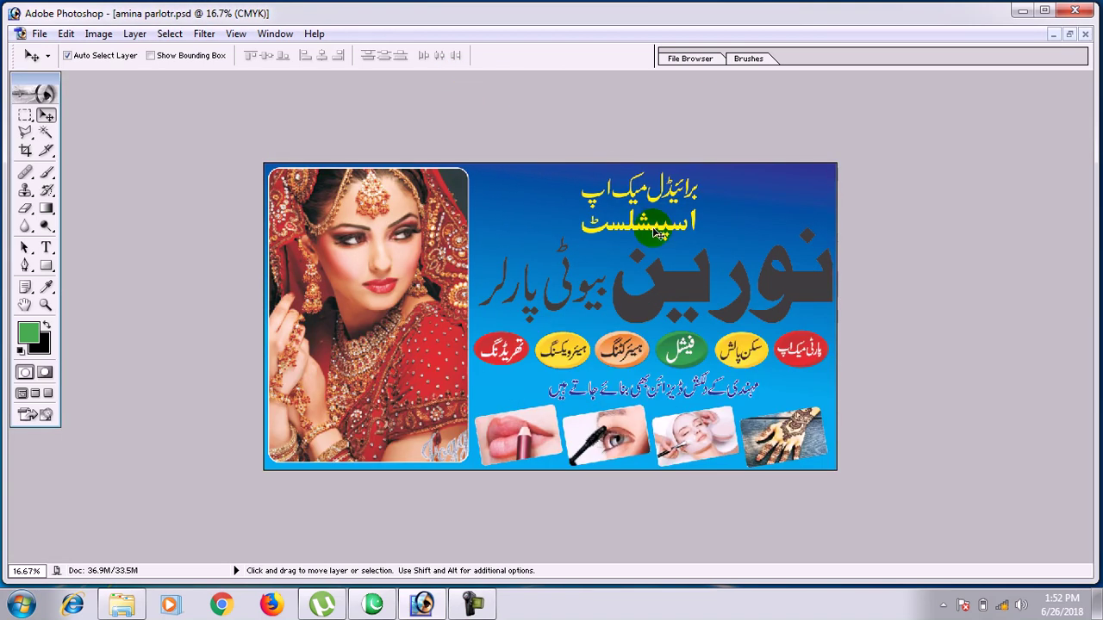
pyautogui.hotkey('ctrl', '+')
pyautogui.hotkey('ctrl', '+')
pyautogui.hotkey('ctrl', '+')
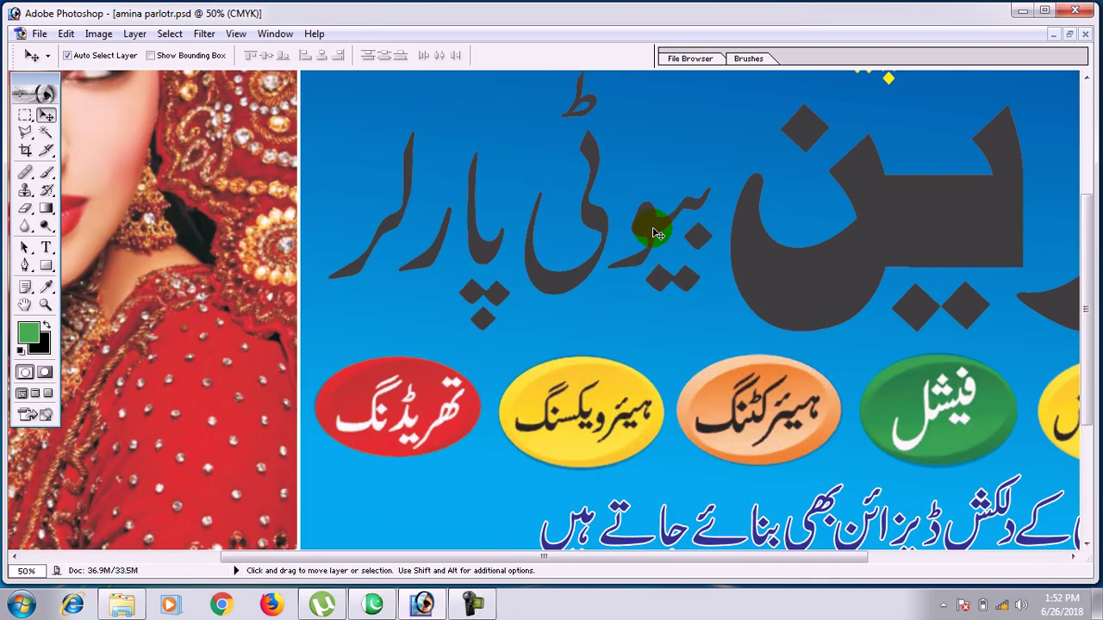
pyautogui.moveTo(653, 231); pyautogui.dragTo(686, 330)
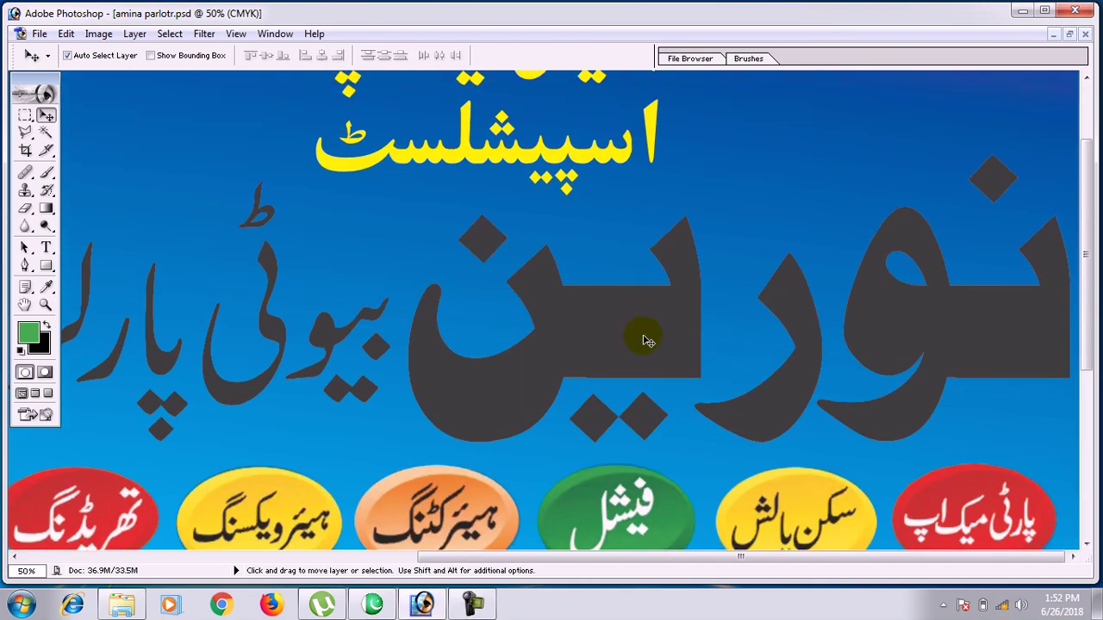
pyautogui.hotkey('ctrl', '+')
pyautogui.hotkey('ctrl', '+')
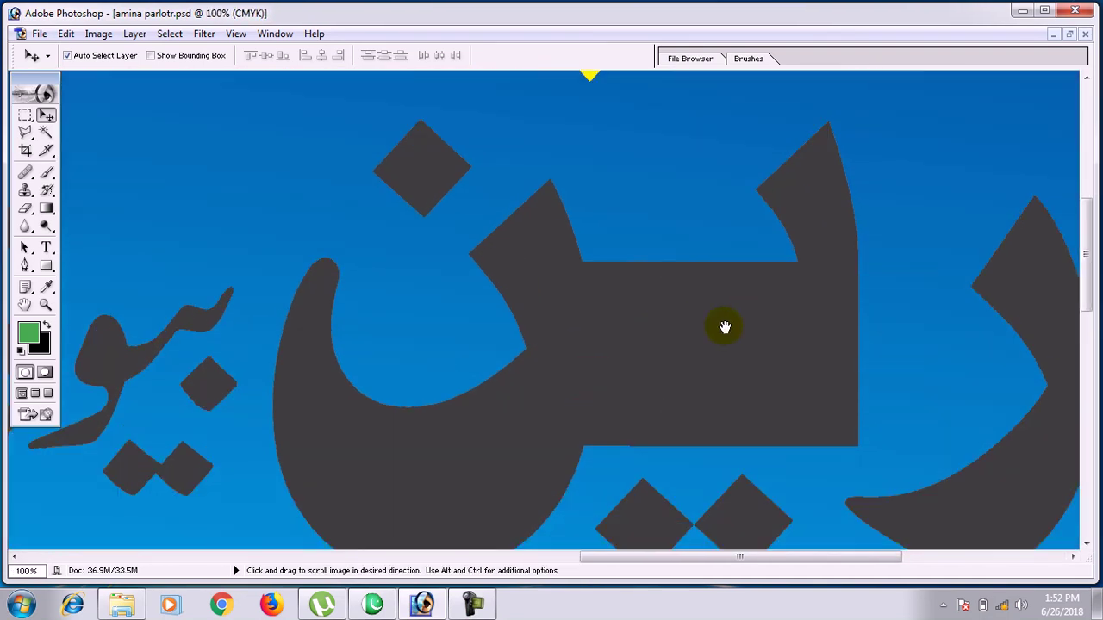
pyautogui.moveTo(756, 315); pyautogui.dragTo(536, 334)
pyautogui.hotkey('ctrl', '-')
pyautogui.hotkey('ctrl', '-')
pyautogui.hotkey('ctrl', '-')
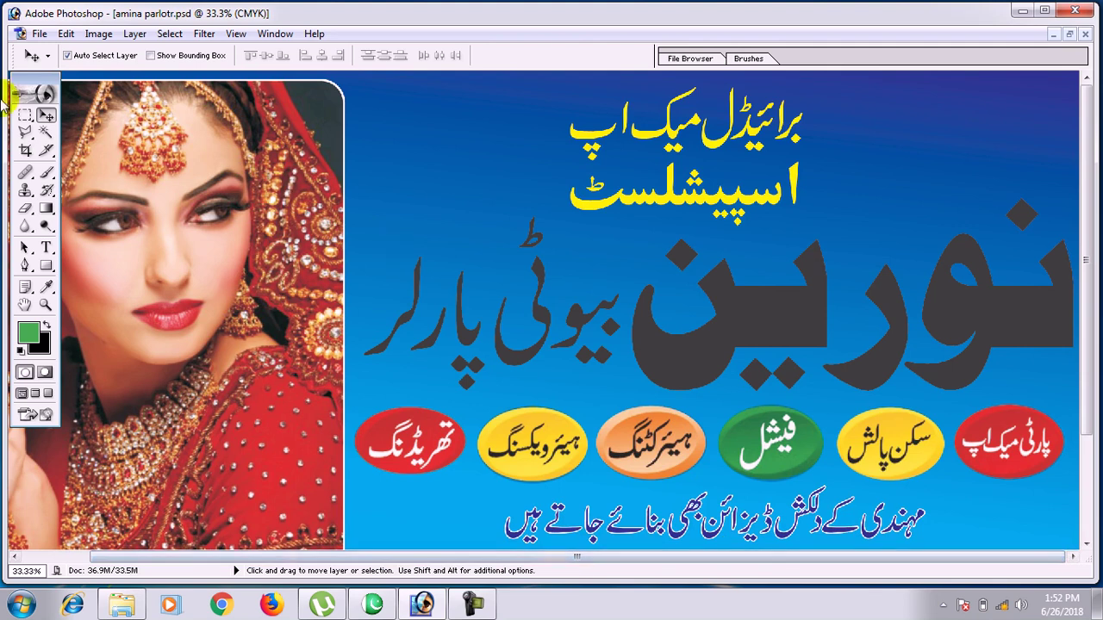
# - Select all dark letters and dots of the beauty parlor heading with the Magic Wand at tolerance 30
pyautogui.click(45, 133)
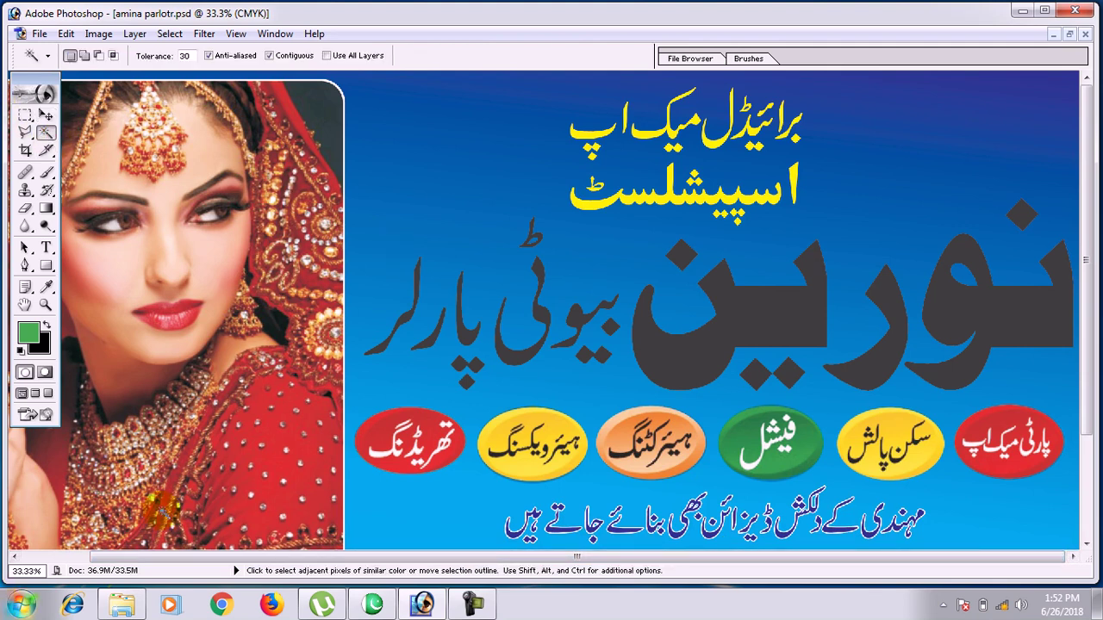
pyautogui.click(1040, 297)
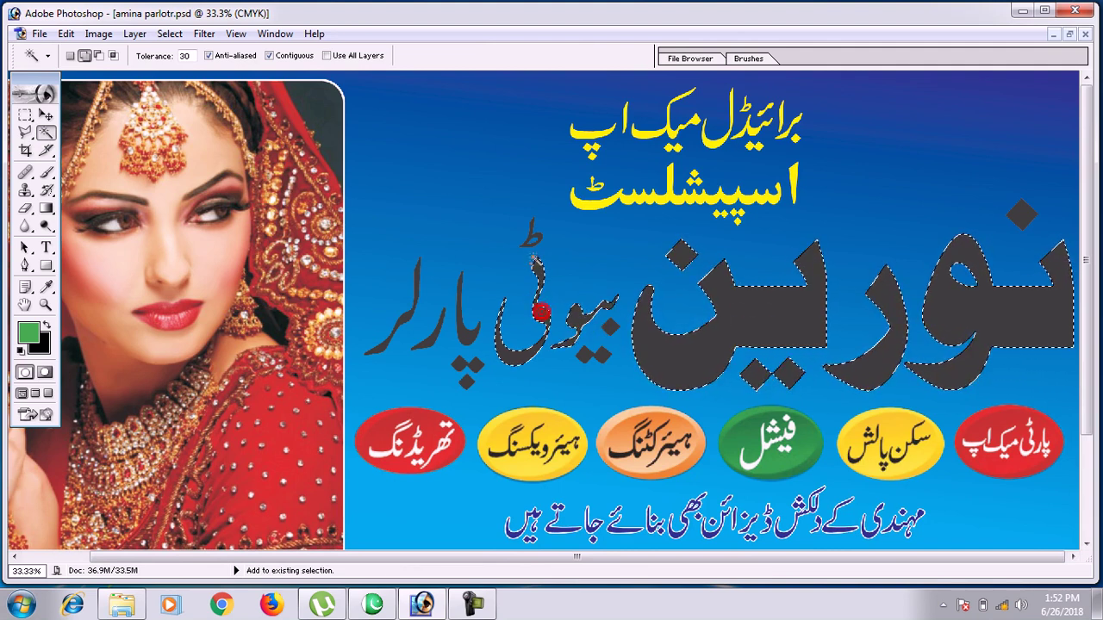
pyautogui.click(530, 232)
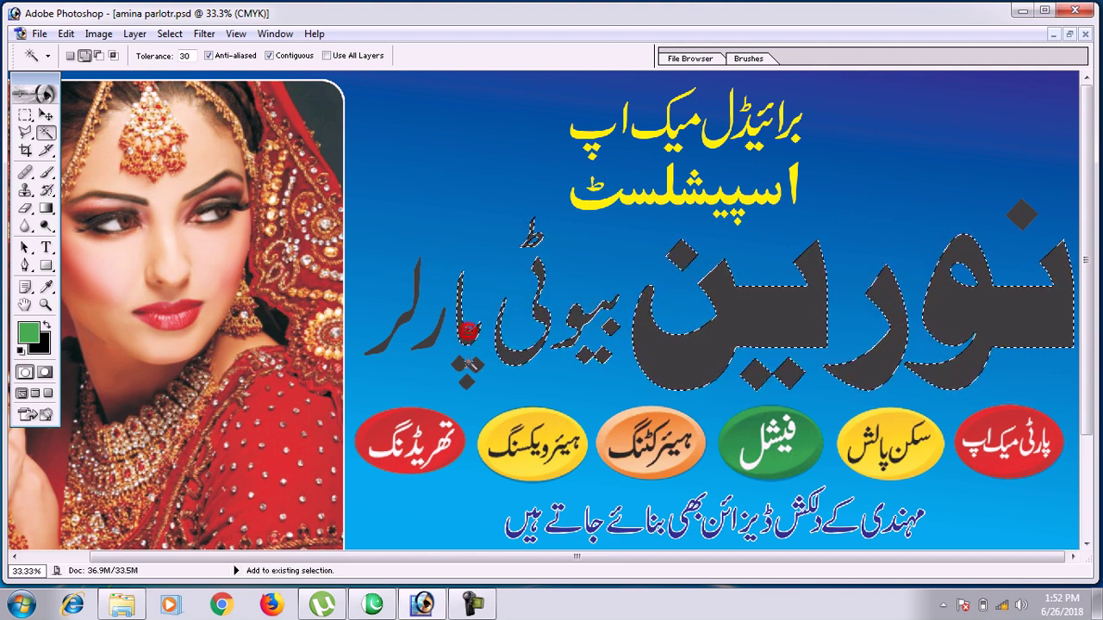
pyautogui.click(427, 341)
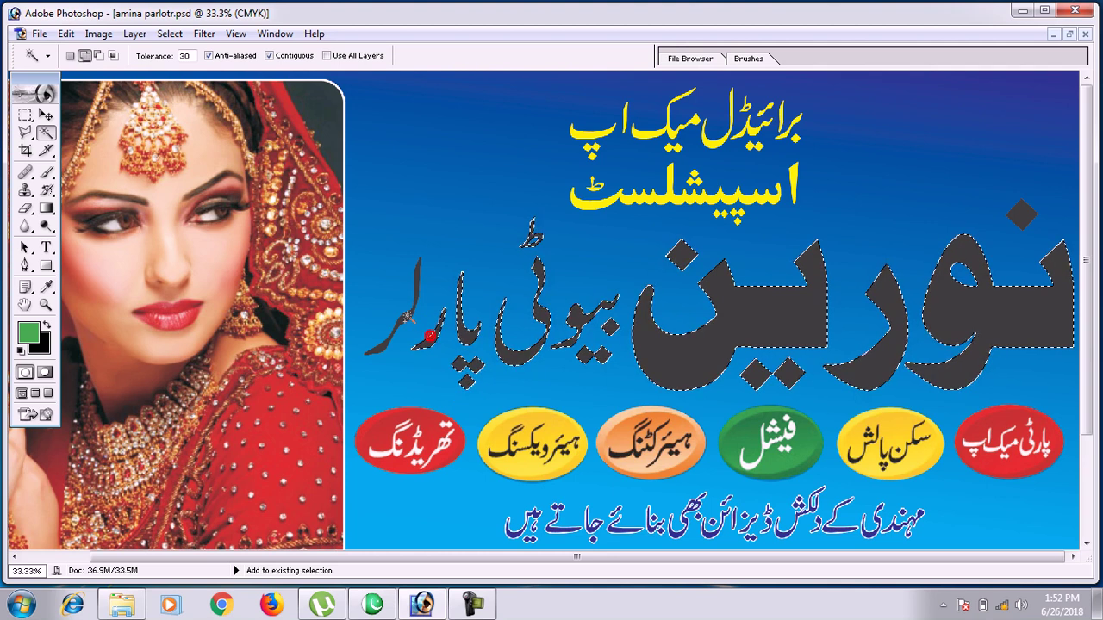
pyautogui.click(1017, 228)
pyautogui.click(852, 293)
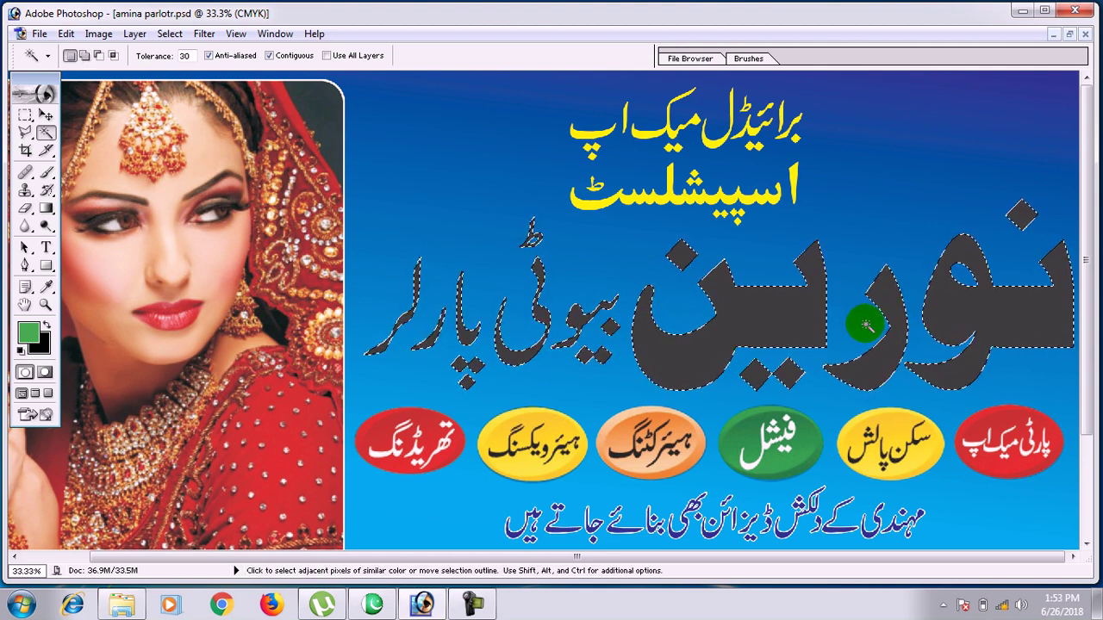
pyautogui.click(812, 256)
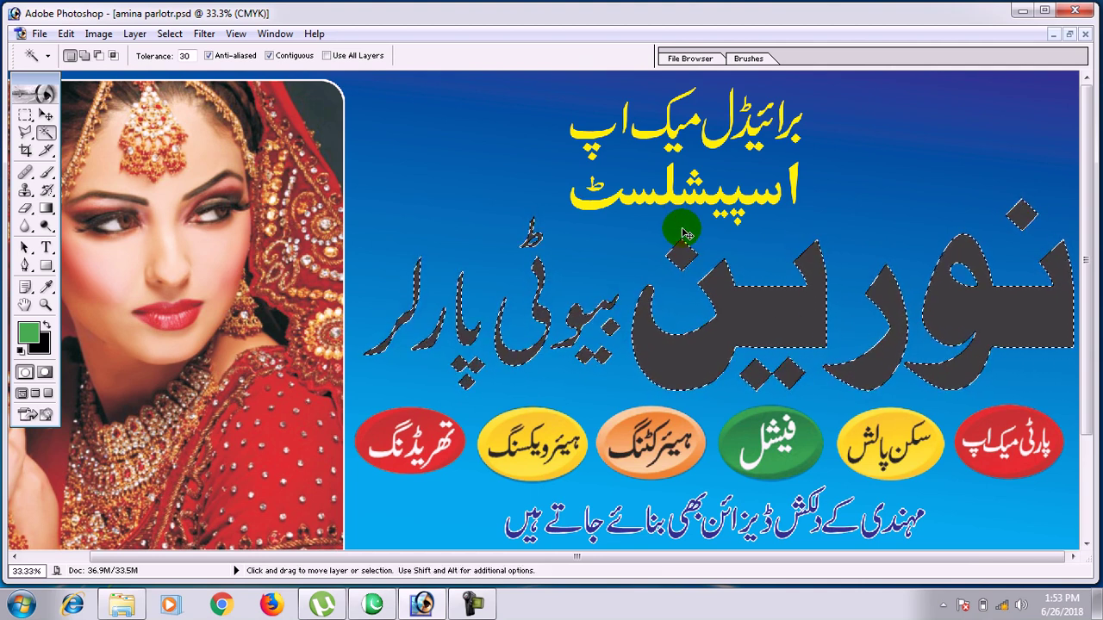
# - Copy the selected heading letters to a new layer and show the Layers palette
pyautogui.hotkey('ctrl', 'j')
pyautogui.click(46, 115)
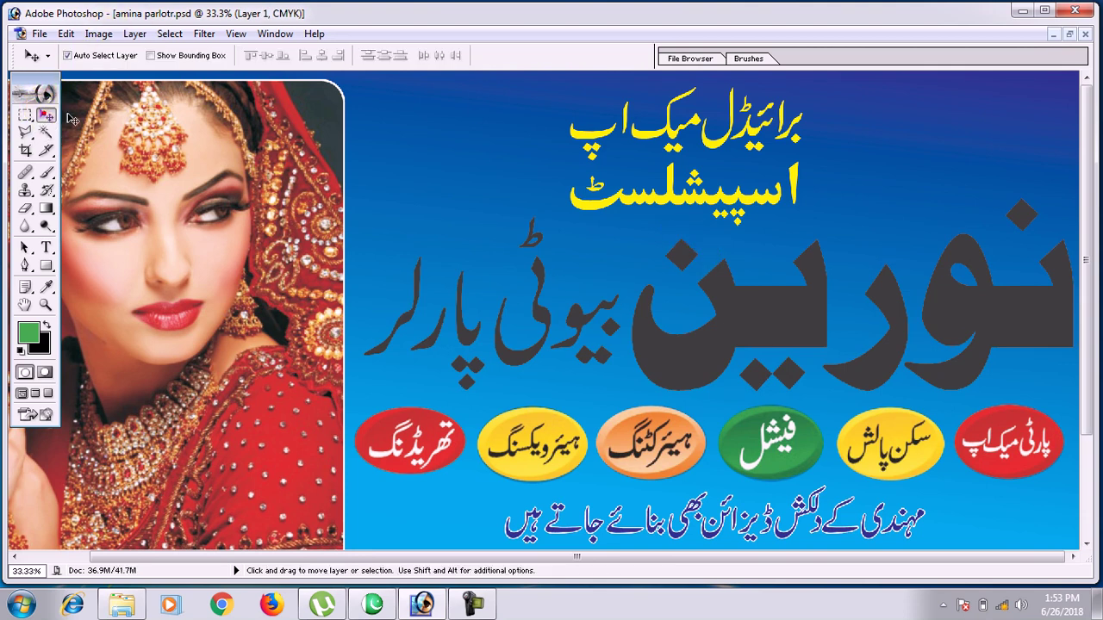
pyautogui.click(277, 36)
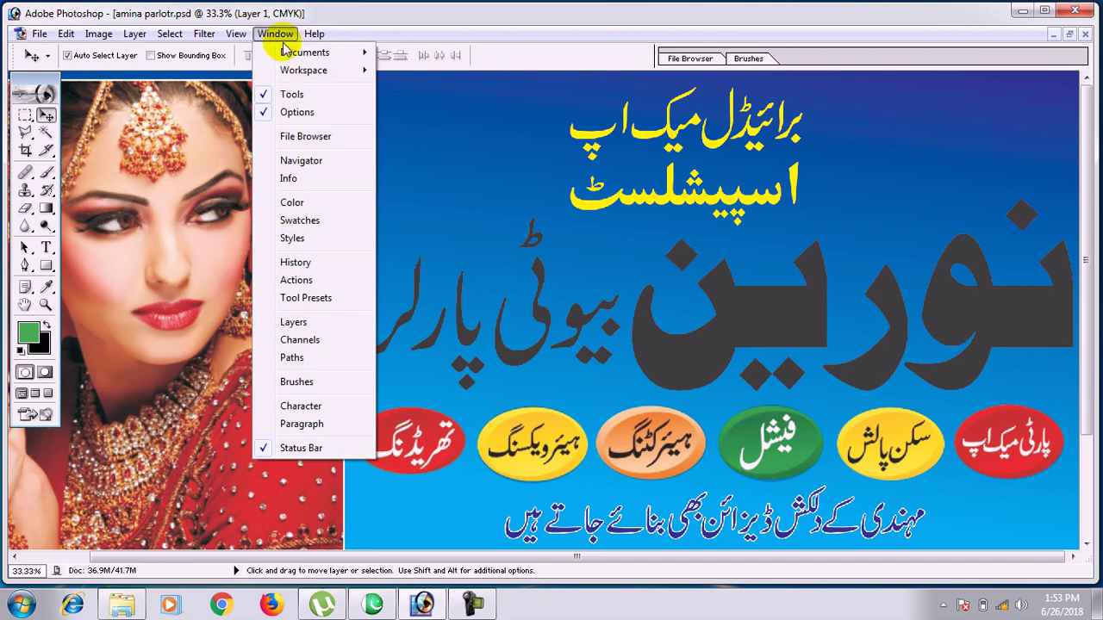
pyautogui.click(298, 324)
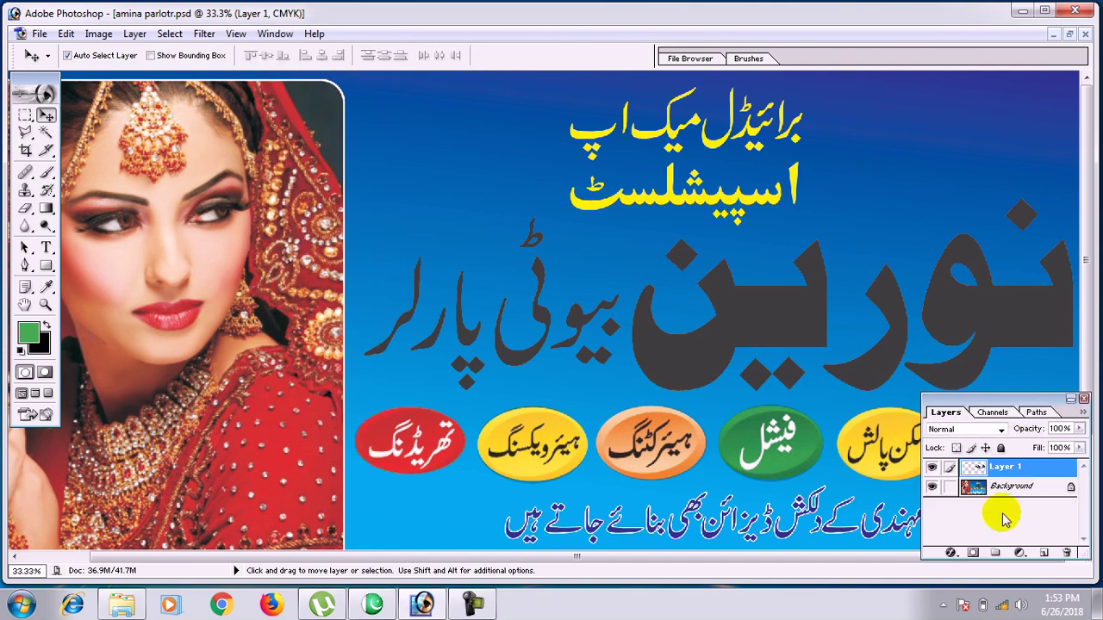
# - Add a red Color Overlay at 100% opacity to the heading layer, keeping the lettering in view
pyautogui.click(948, 551)
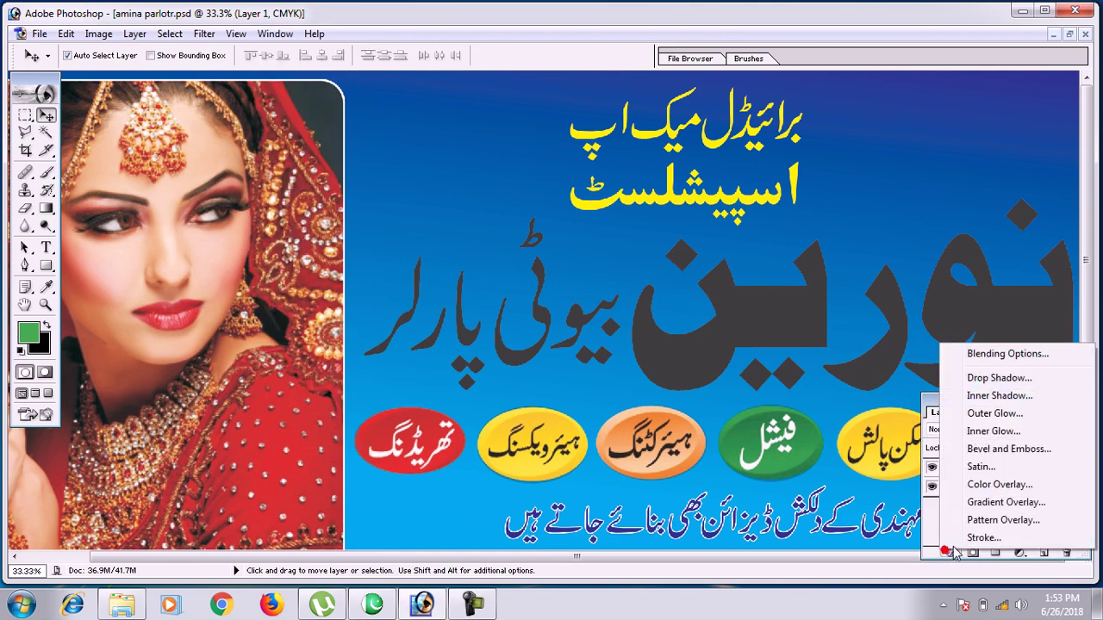
pyautogui.click(992, 487)
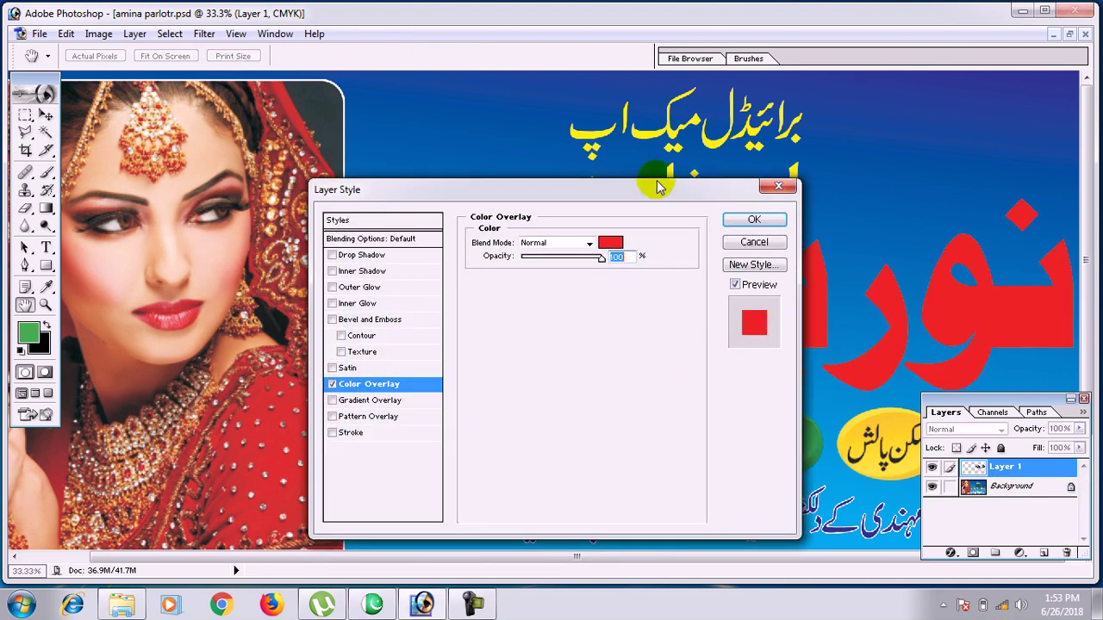
pyautogui.moveTo(665, 197); pyautogui.dragTo(505, 185)
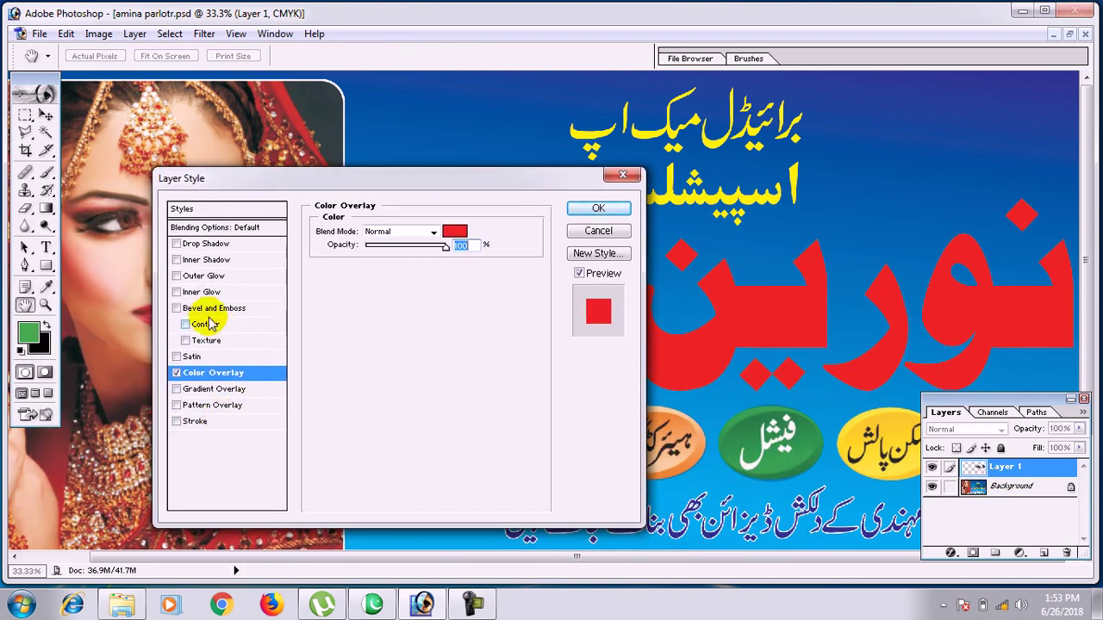
# - Add an Inner Bevel to the heading with angle 70, altitude 70, size 29 px and soften 3 px
pyautogui.click(190, 311)
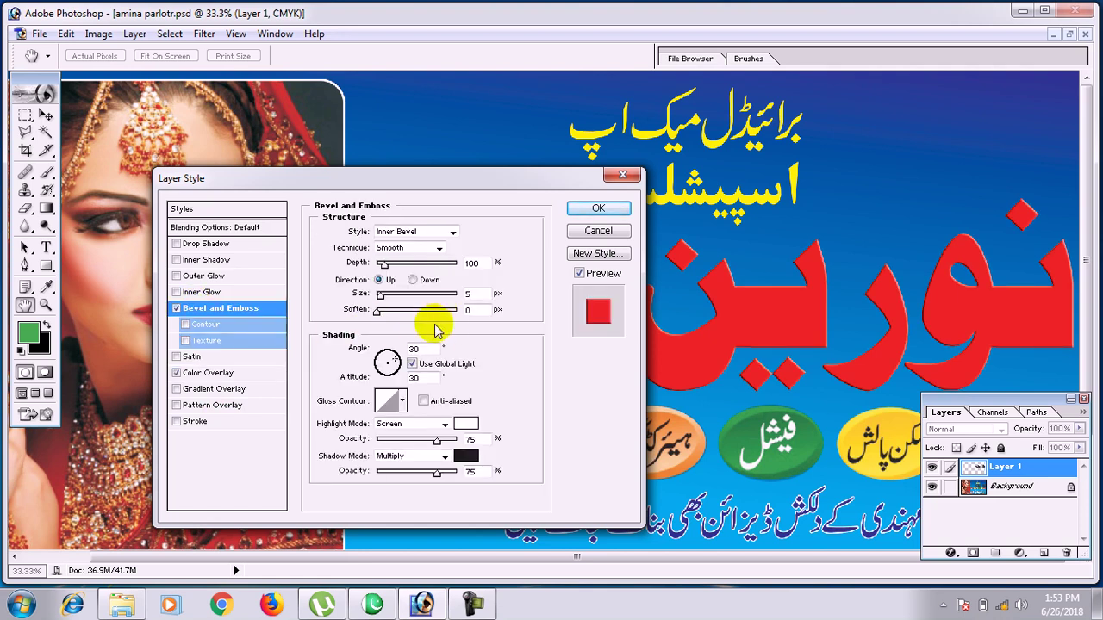
pyautogui.click(389, 351)
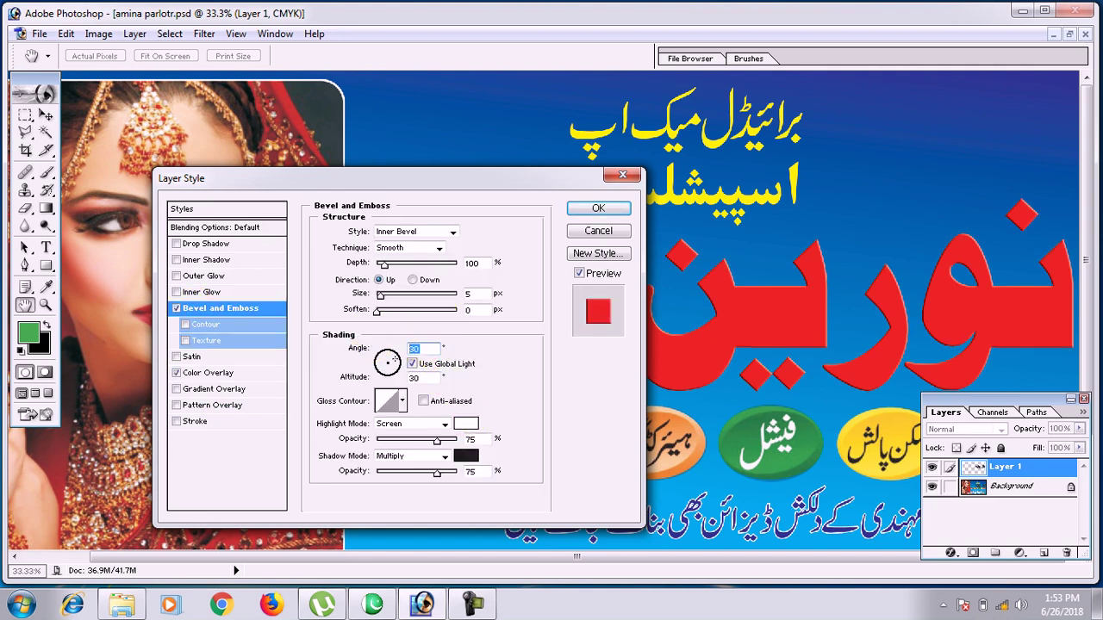
pyautogui.press('Tab')
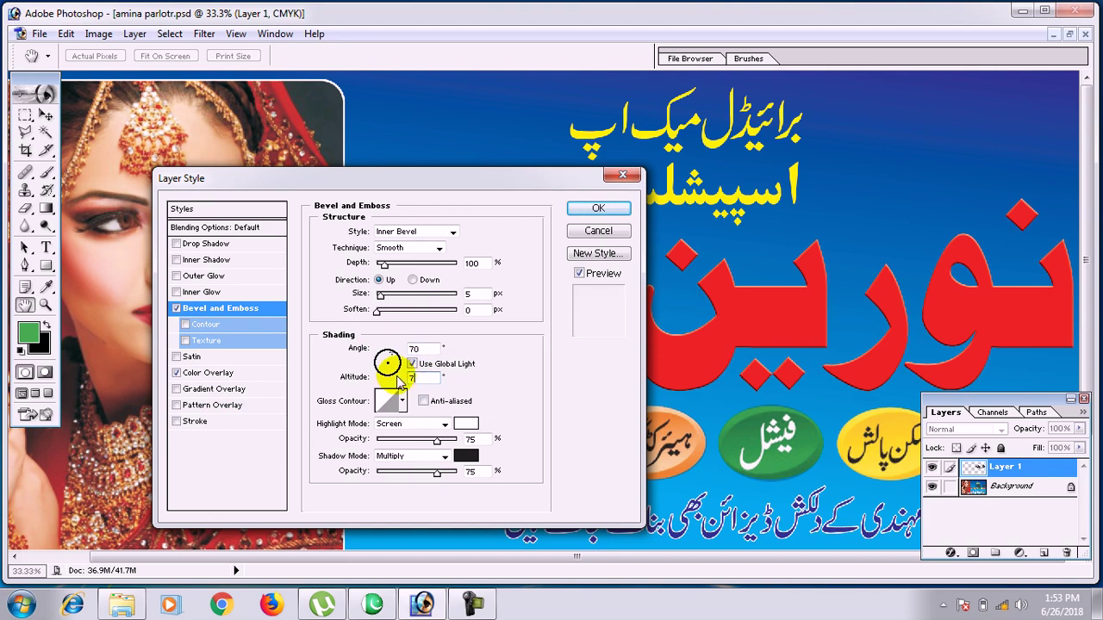
pyautogui.write('70')
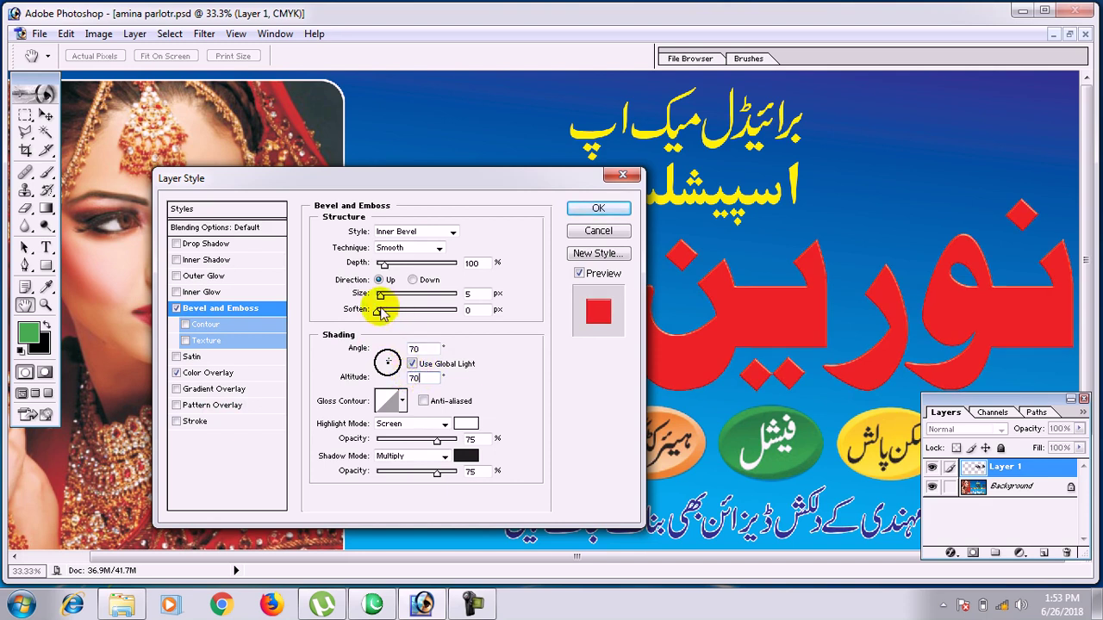
pyautogui.moveTo(378, 309); pyautogui.dragTo(392, 297)
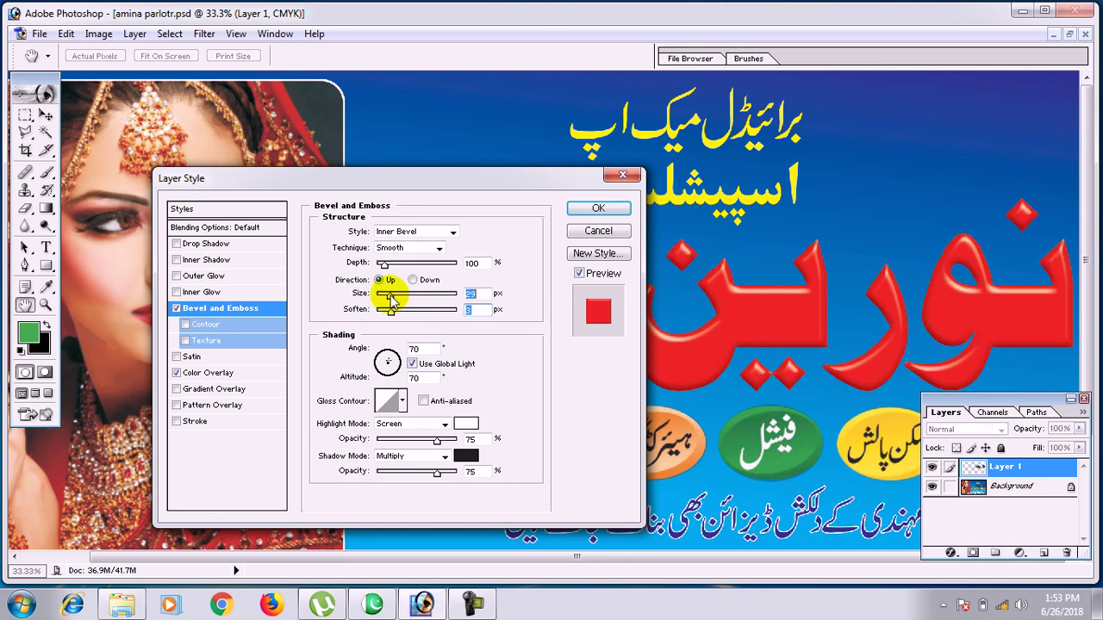
# - Add a white outside Stroke of 27 px to the heading and apply the layer style
pyautogui.click(181, 421)
pyautogui.click(357, 325)
pyautogui.moveTo(226, 212); pyautogui.dragTo(75, 163)
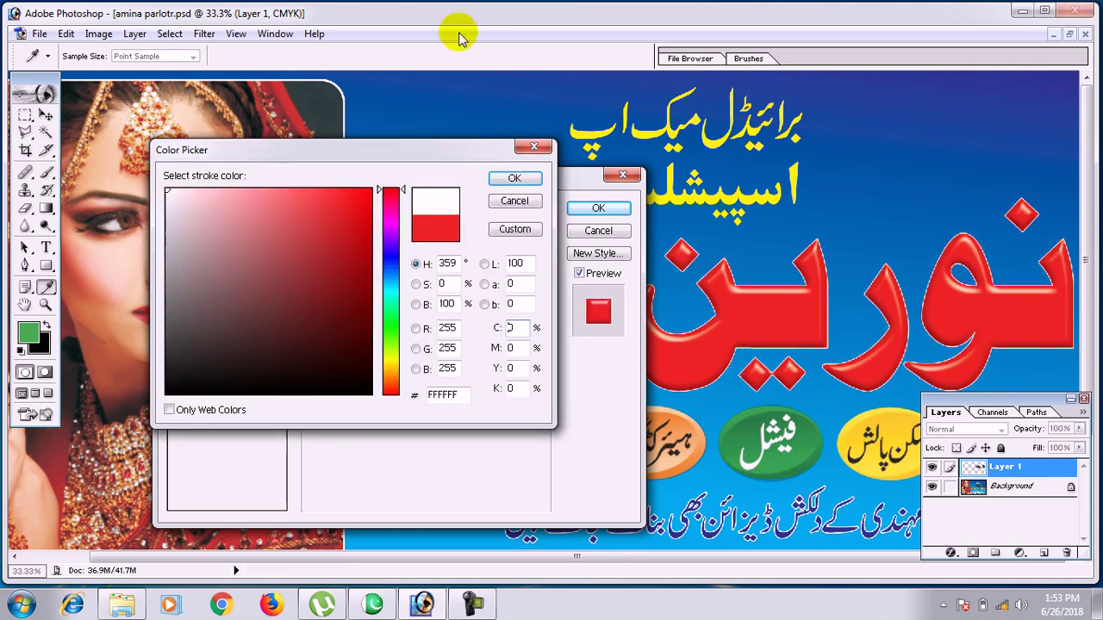
pyautogui.click(515, 177)
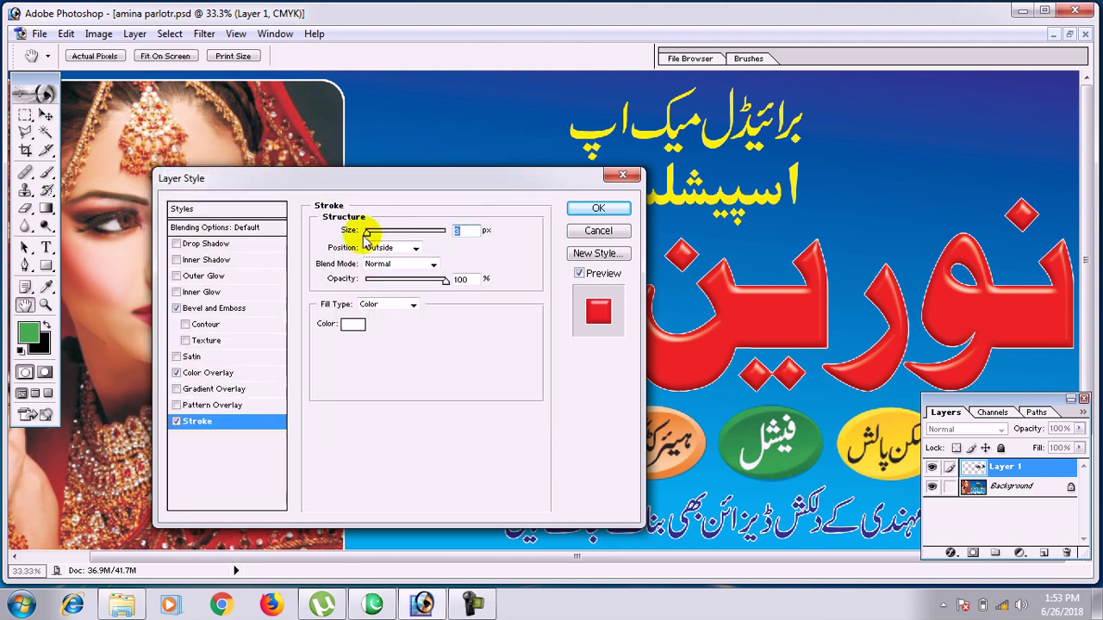
pyautogui.moveTo(373, 237)
pyautogui.mouseDown()
pyautogui.moveTo(385, 237)
pyautogui.moveTo(374, 236)
pyautogui.moveTo(382, 230)
pyautogui.mouseUp()
pyautogui.moveTo(554, 184); pyautogui.dragTo(595, 392)
pyautogui.moveTo(479, 387); pyautogui.dragTo(468, 285)
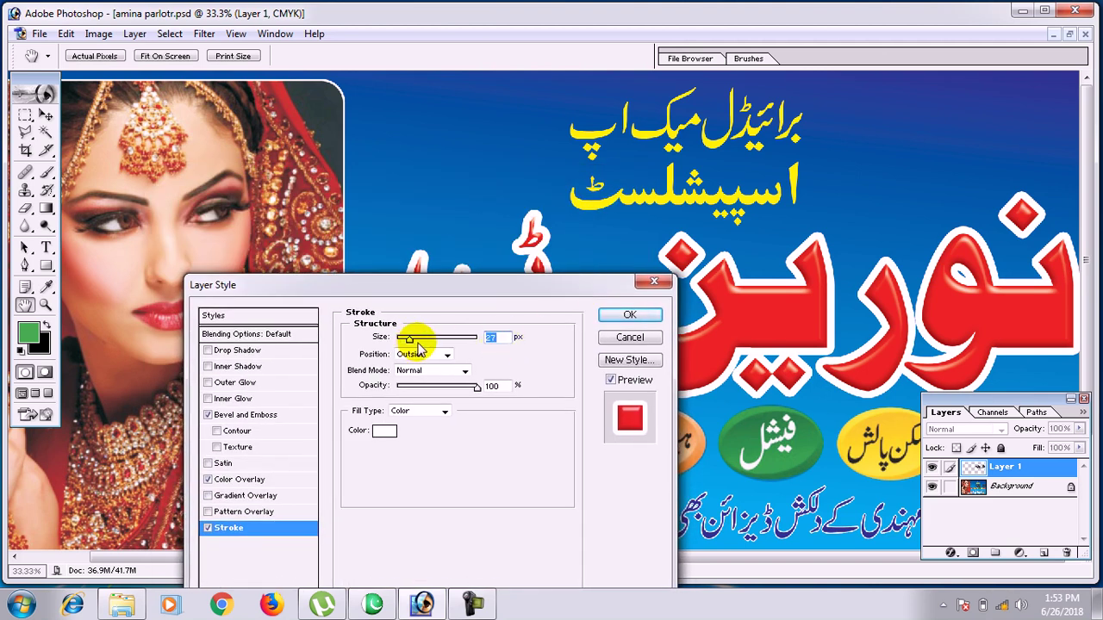
pyautogui.click(630, 314)
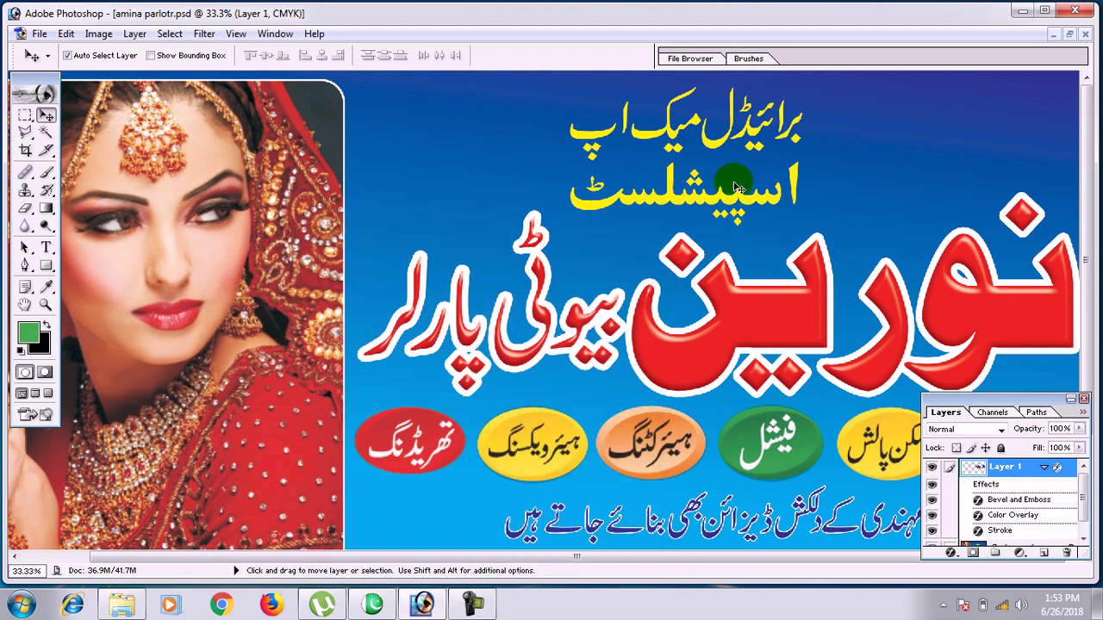
# - Close the Layers palette and save the banner in PSD format as "amina parlotr" in the "ambar beauty parlor" folder
pyautogui.hotkey('ctrl', '0')
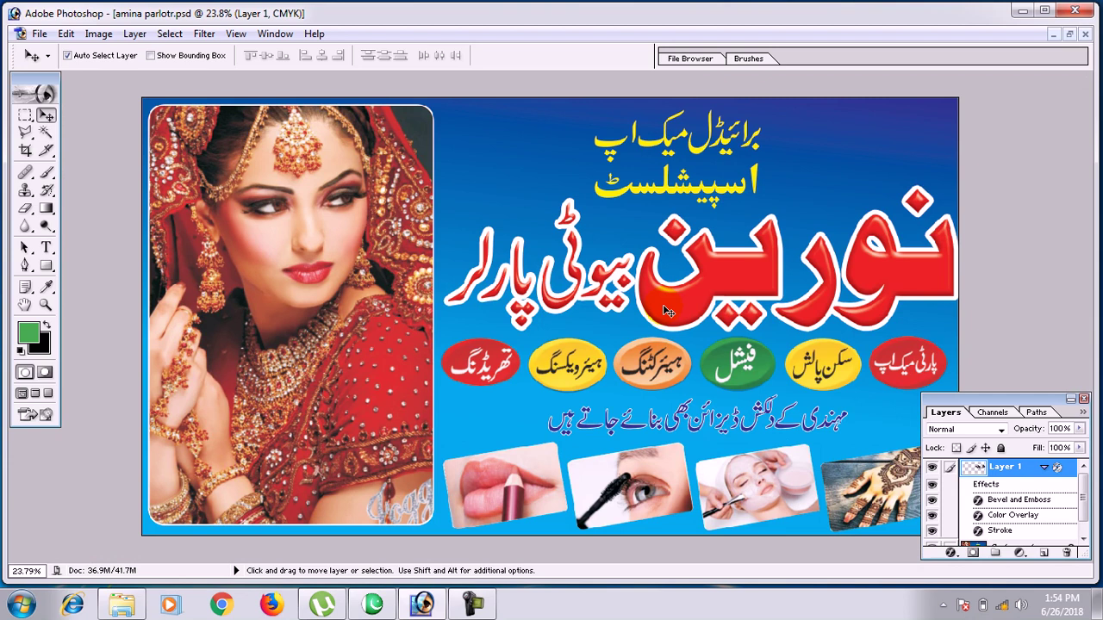
pyautogui.click(1084, 399)
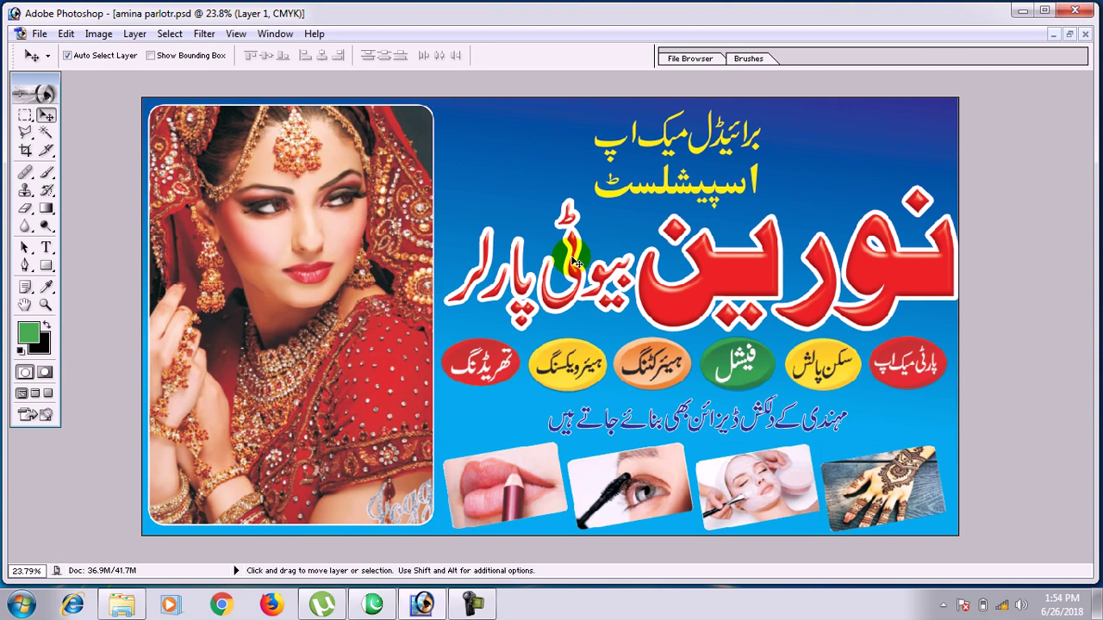
pyautogui.hotkey('ctrl', 'shift', 's')
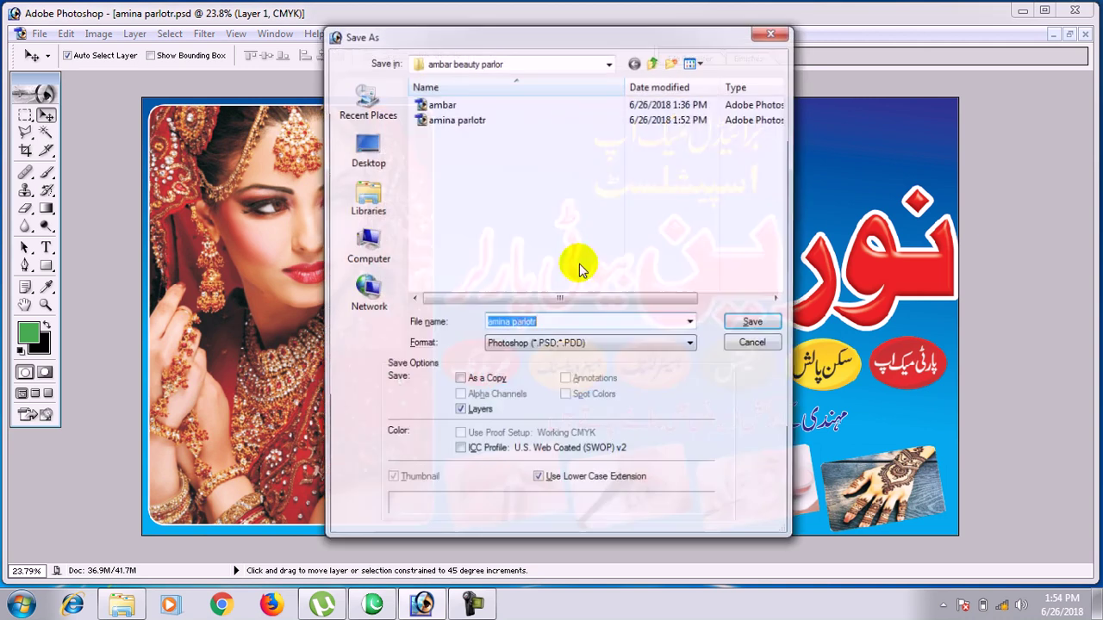
pyautogui.click(615, 345)
pyautogui.click(755, 344)
pyautogui.click(755, 343)
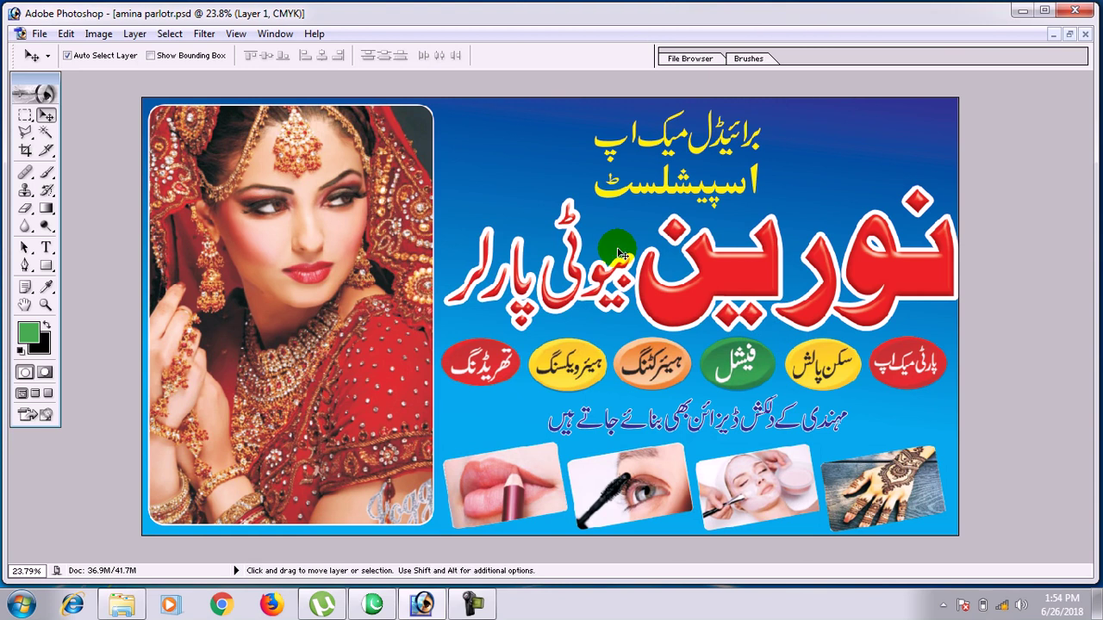
# - Save a JPEG copy of the banner as "amina parlor" in the "ambar beauty parlor" folder
pyautogui.hotkey('ctrl', 'shift', 's')
pyautogui.click(603, 345)
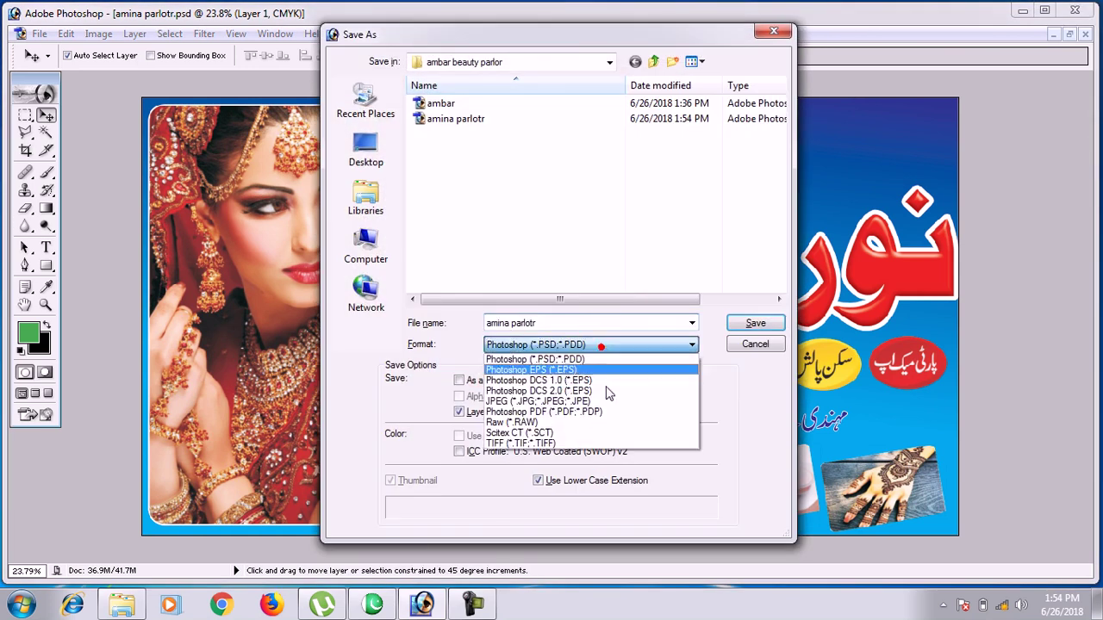
pyautogui.click(604, 401)
pyautogui.click(606, 323)
pyautogui.click(609, 323)
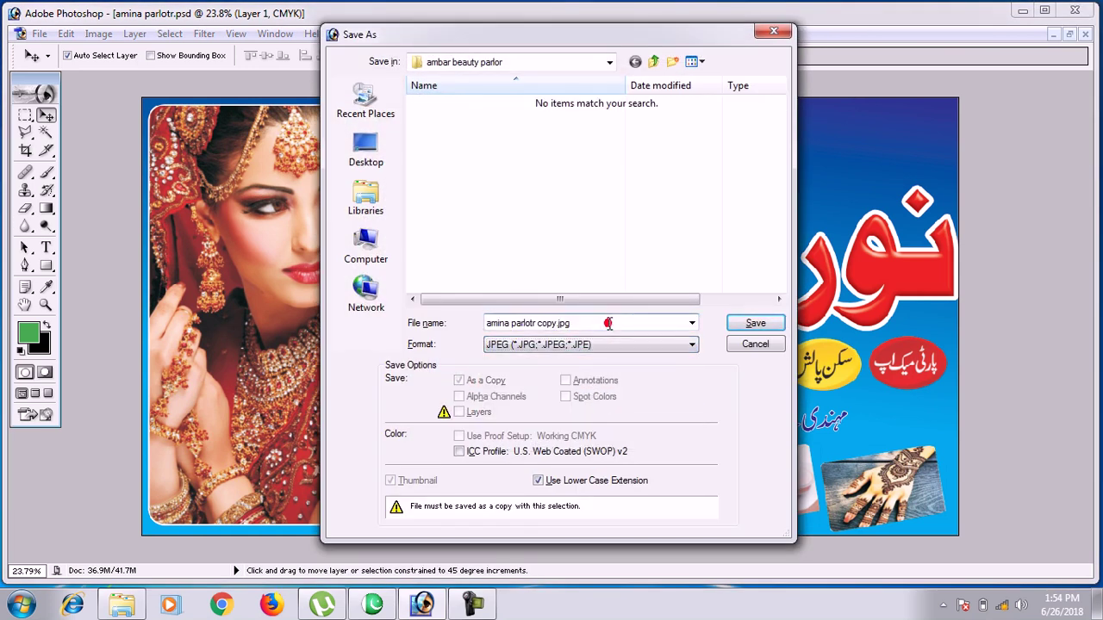
pyautogui.moveTo(609, 323); pyautogui.dragTo(541, 324)
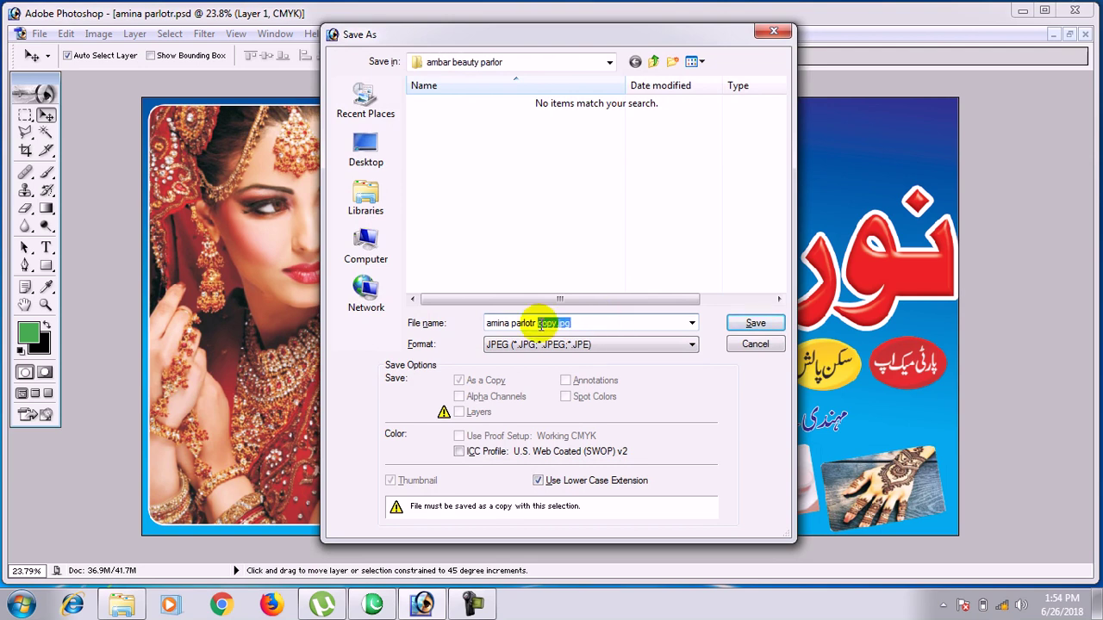
pyautogui.press('BackSpace')
pyautogui.press('BackSpace')
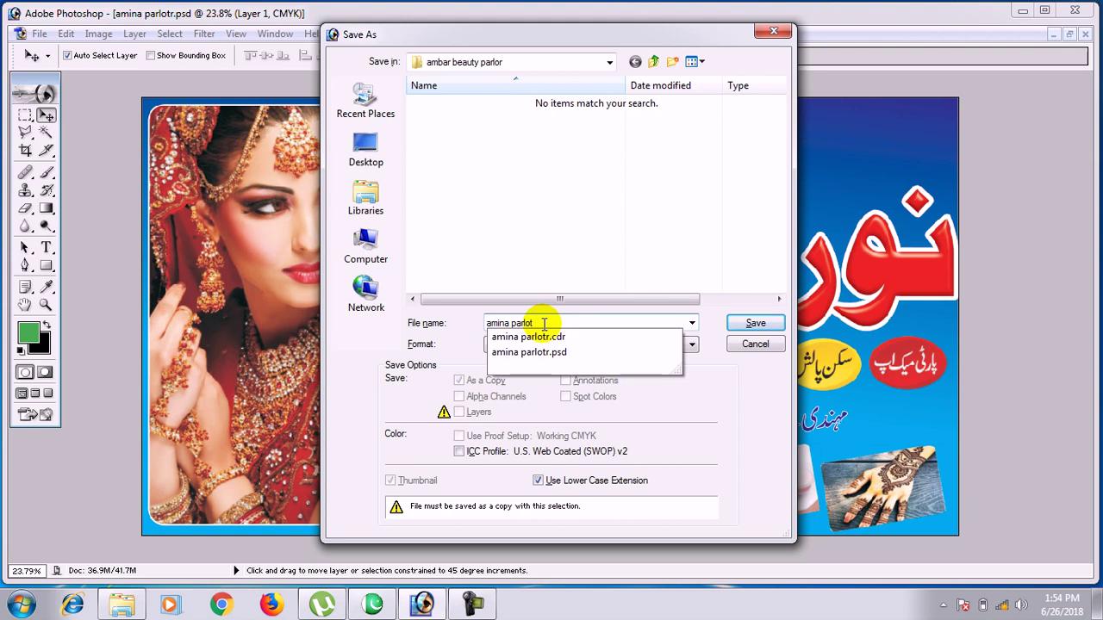
pyautogui.write('r')
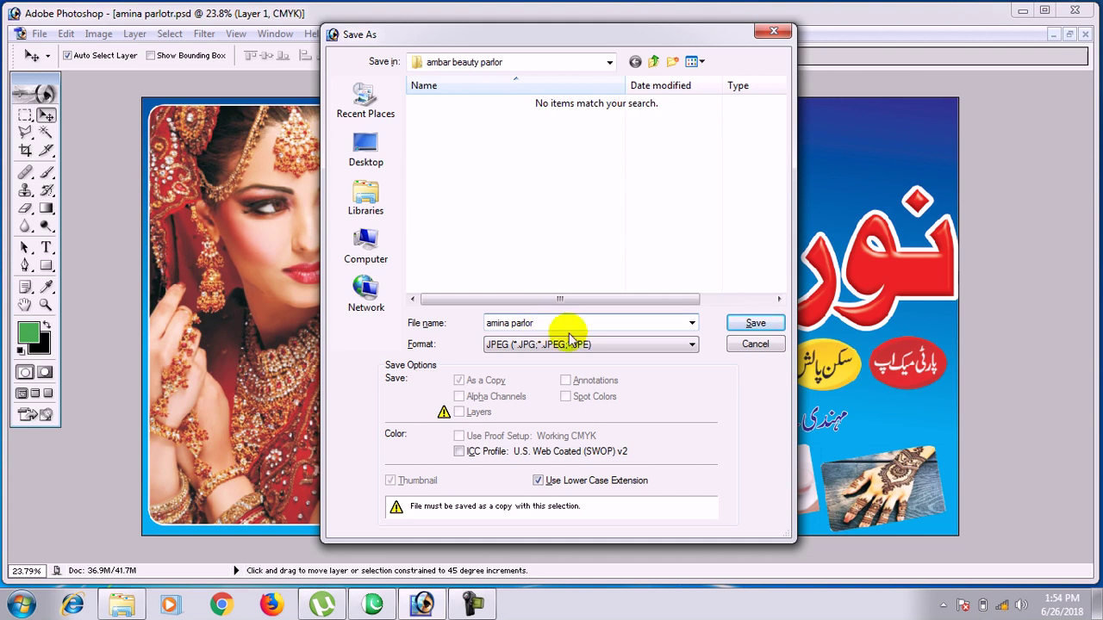
pyautogui.click(766, 327)
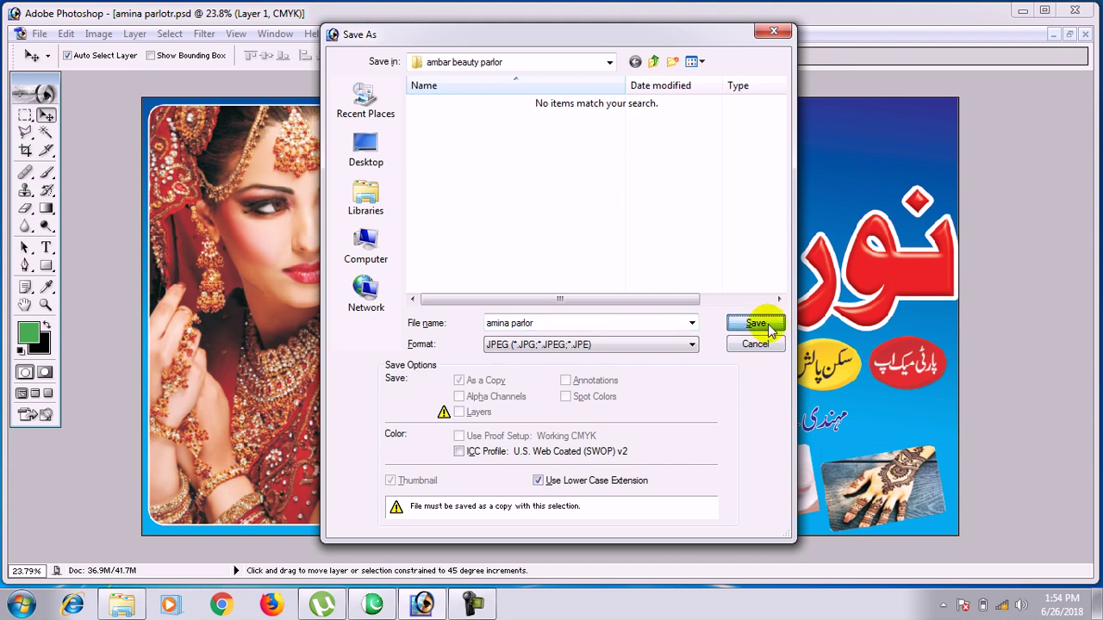
pyautogui.click(656, 183)
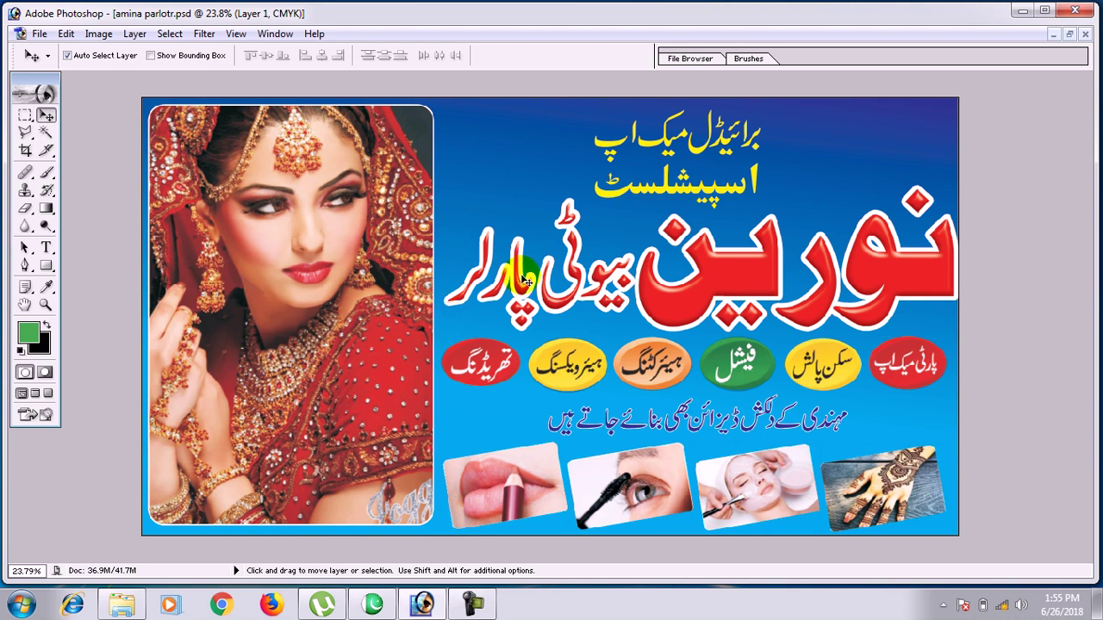
pyautogui.click(480, 606)
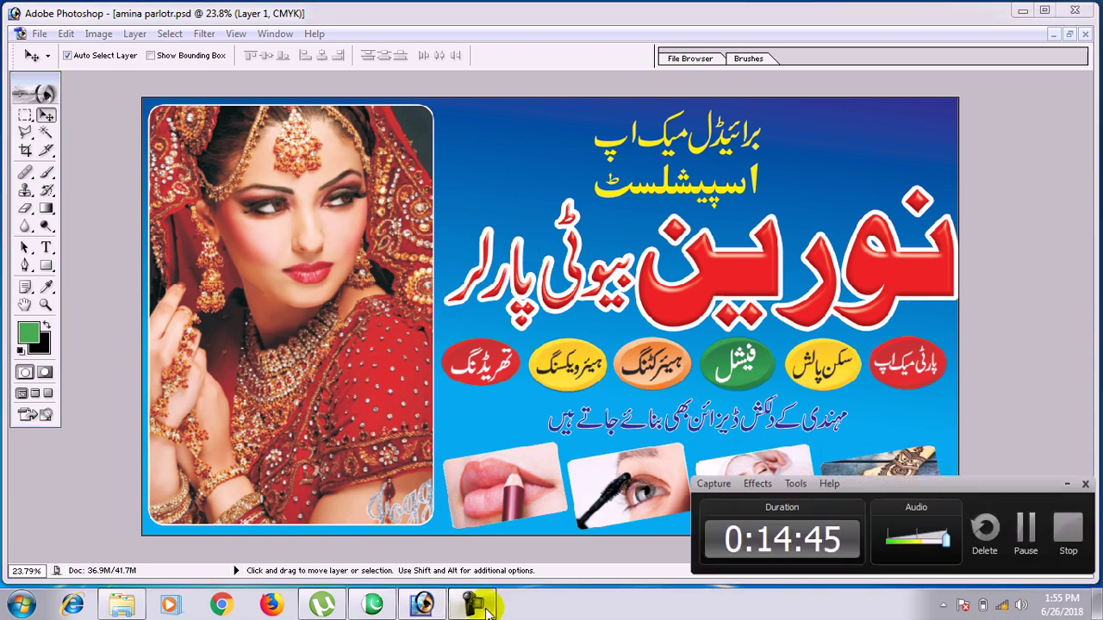
pyautogui.click(481, 606)
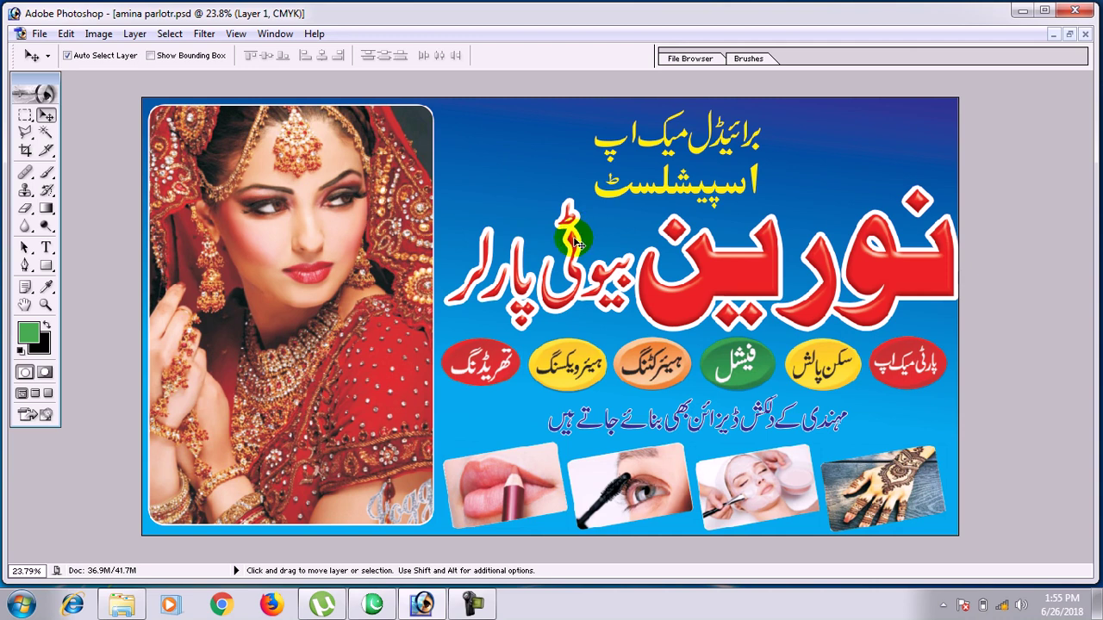
pyautogui.click(455, 606)
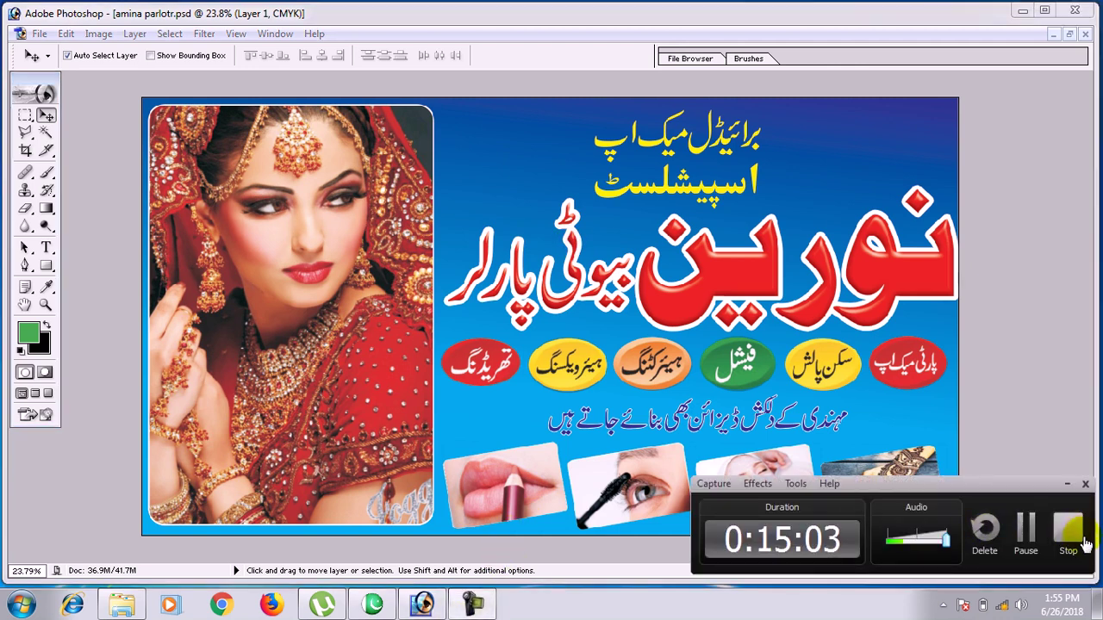